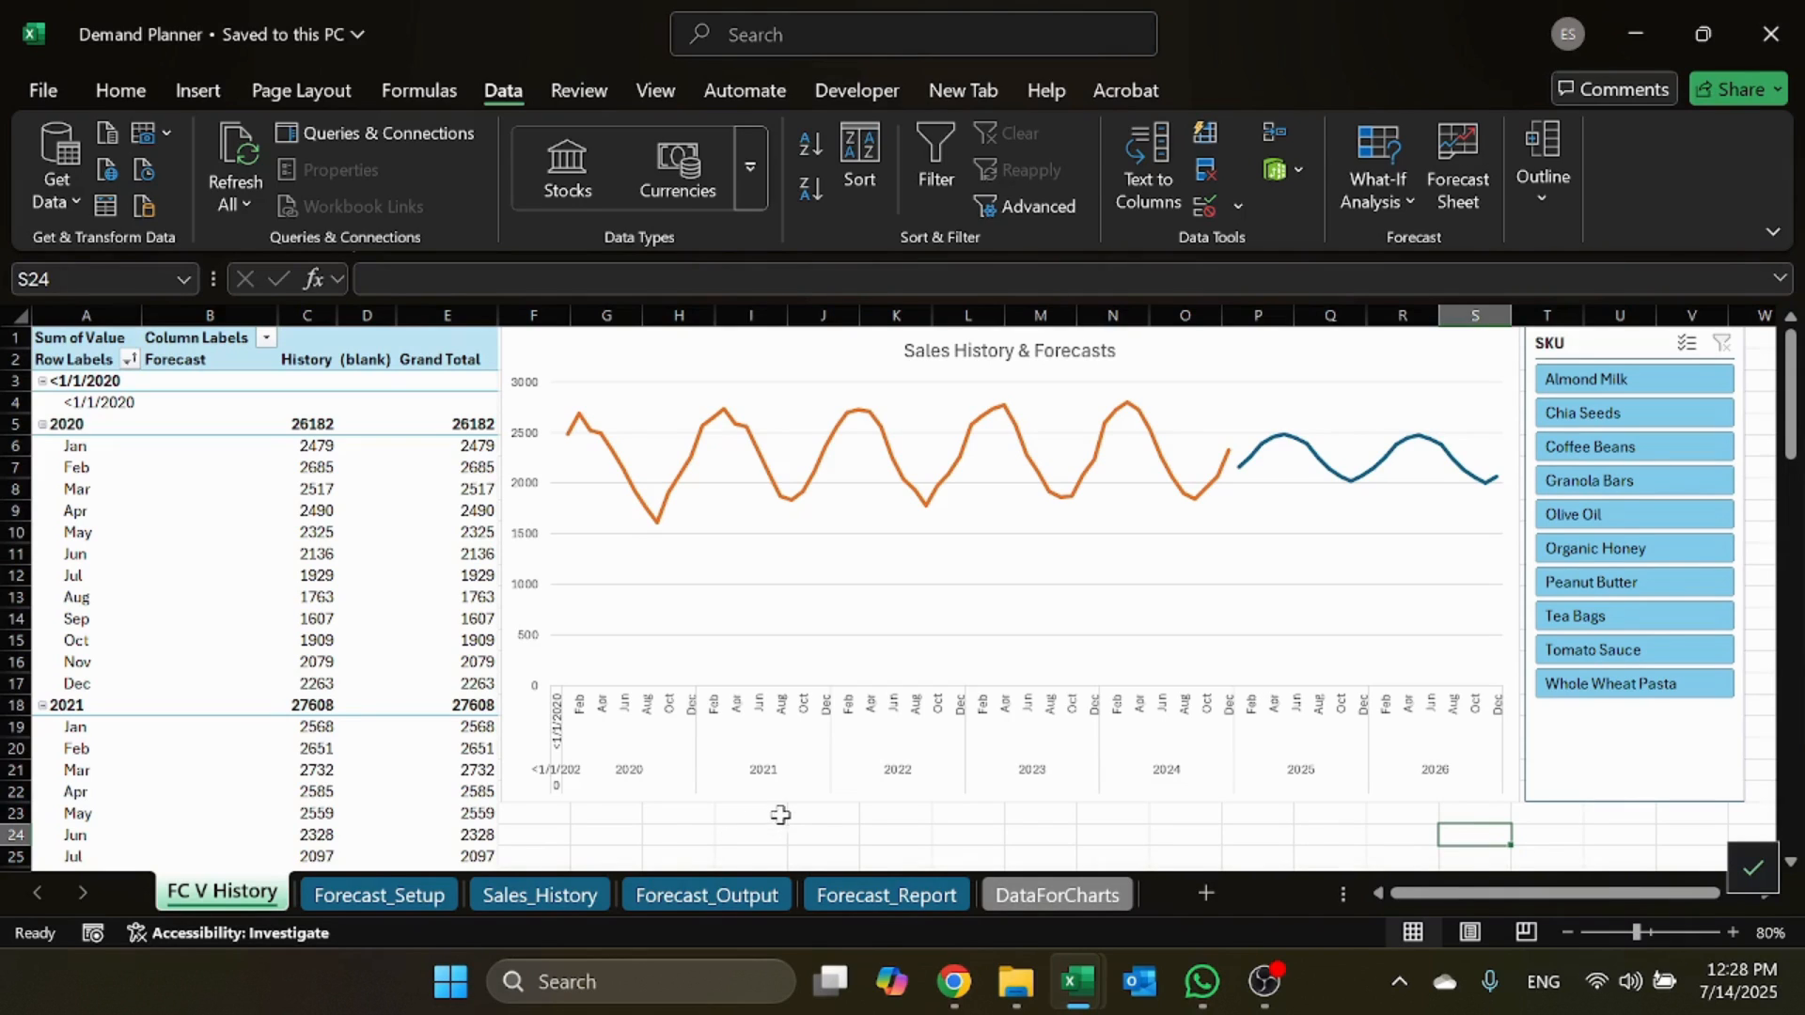
Step: Look through the history and forecast records by SKU on the DataForCharts sheet
{"action": "left_click", "coordinate": [1063, 898]}
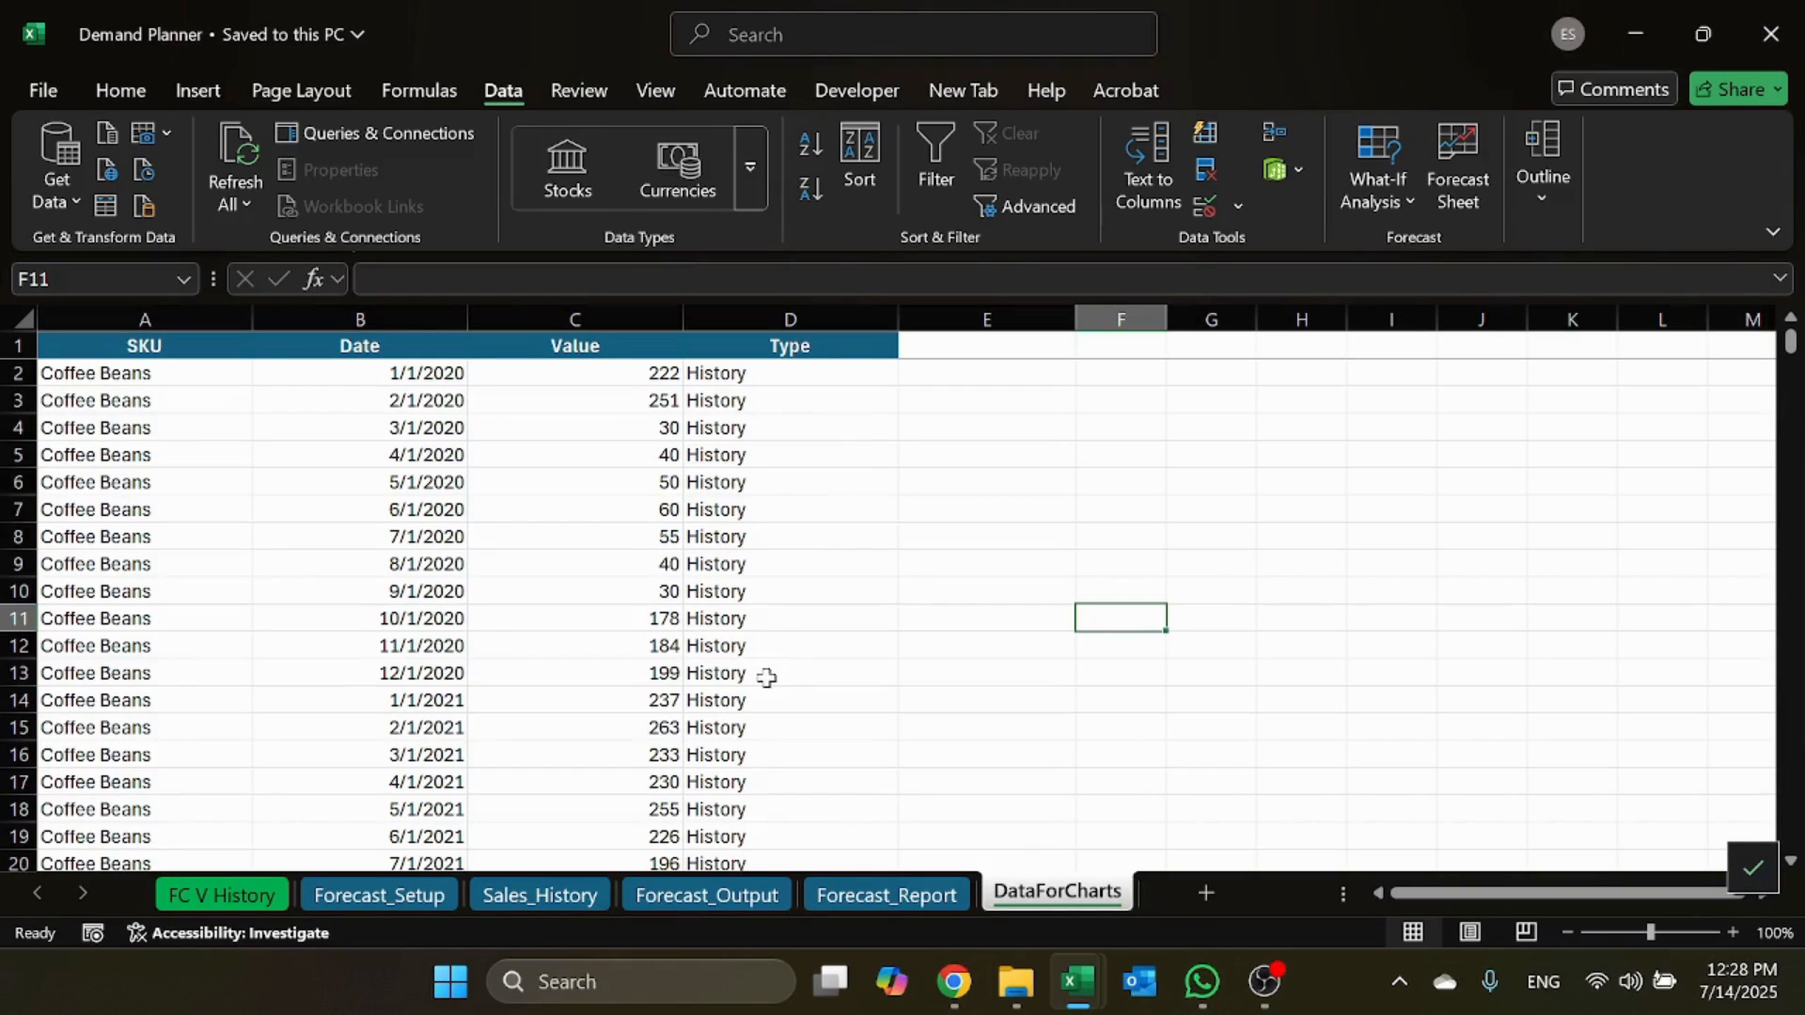
{"action": "scroll", "coordinate": [776, 663], "scroll_direction": "down", "scroll_amount": 20}
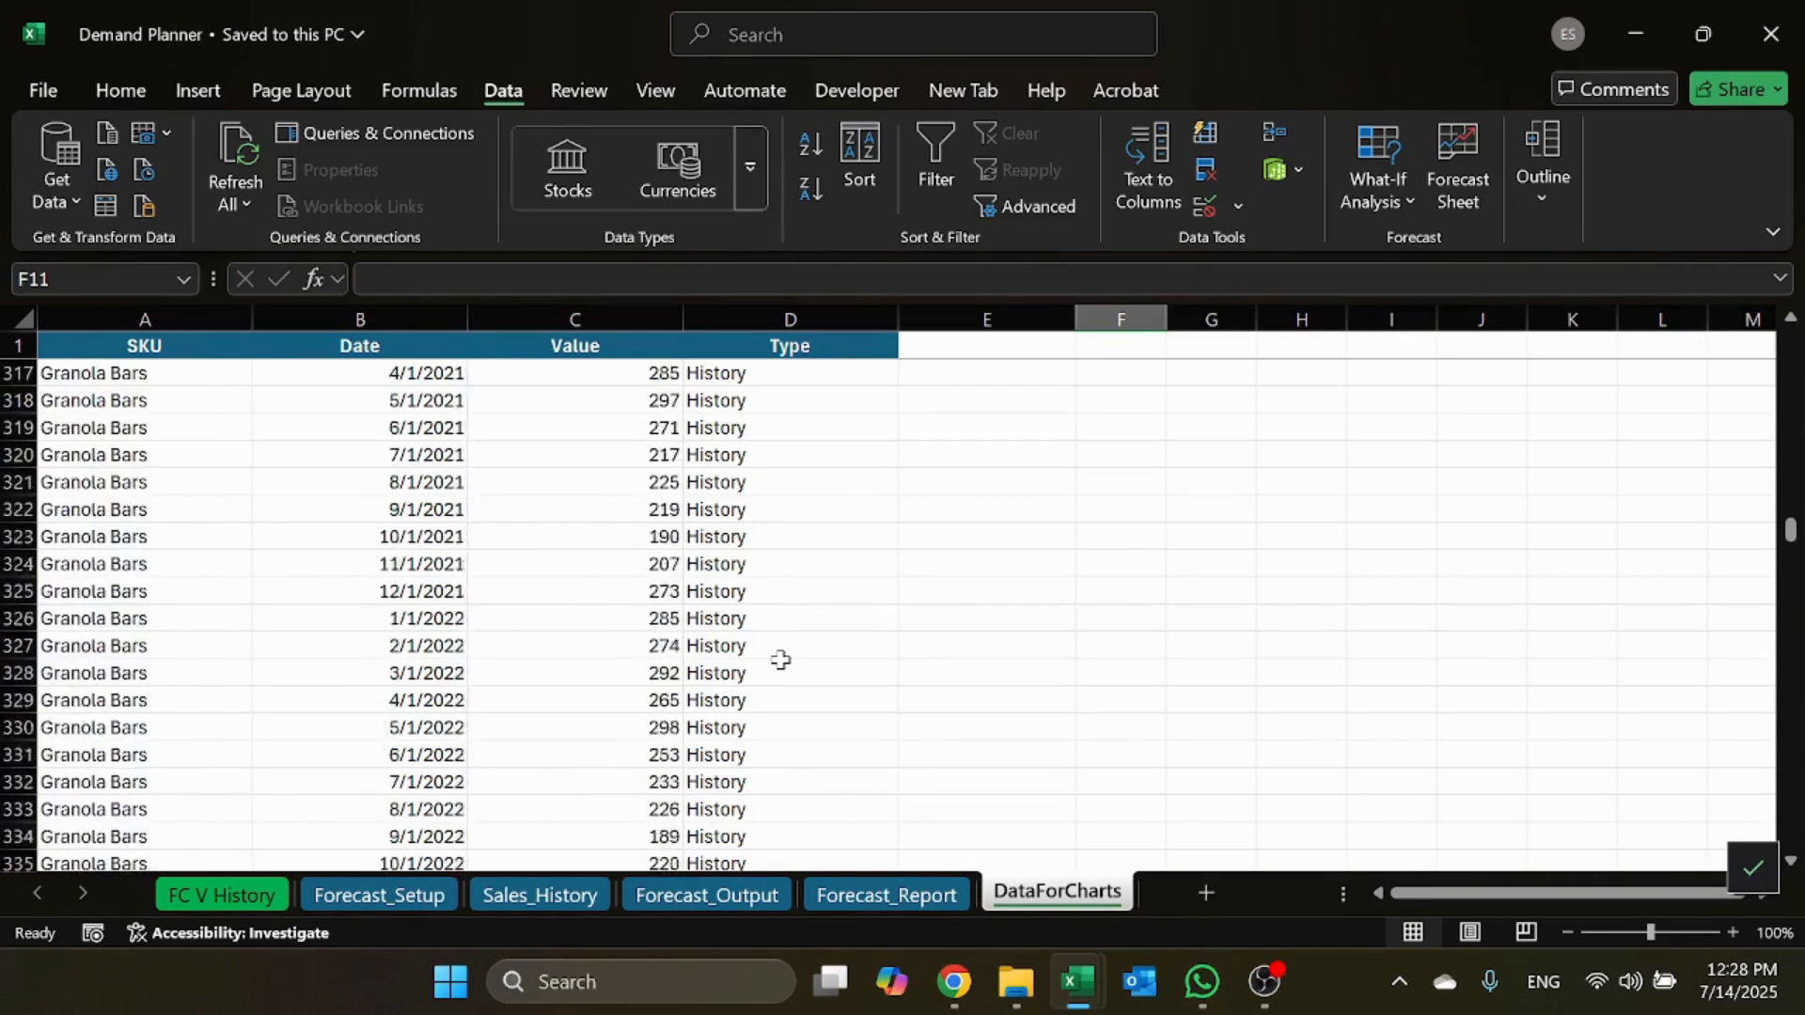
{"action": "scroll", "coordinate": [780, 660], "scroll_direction": "down", "scroll_amount": 20}
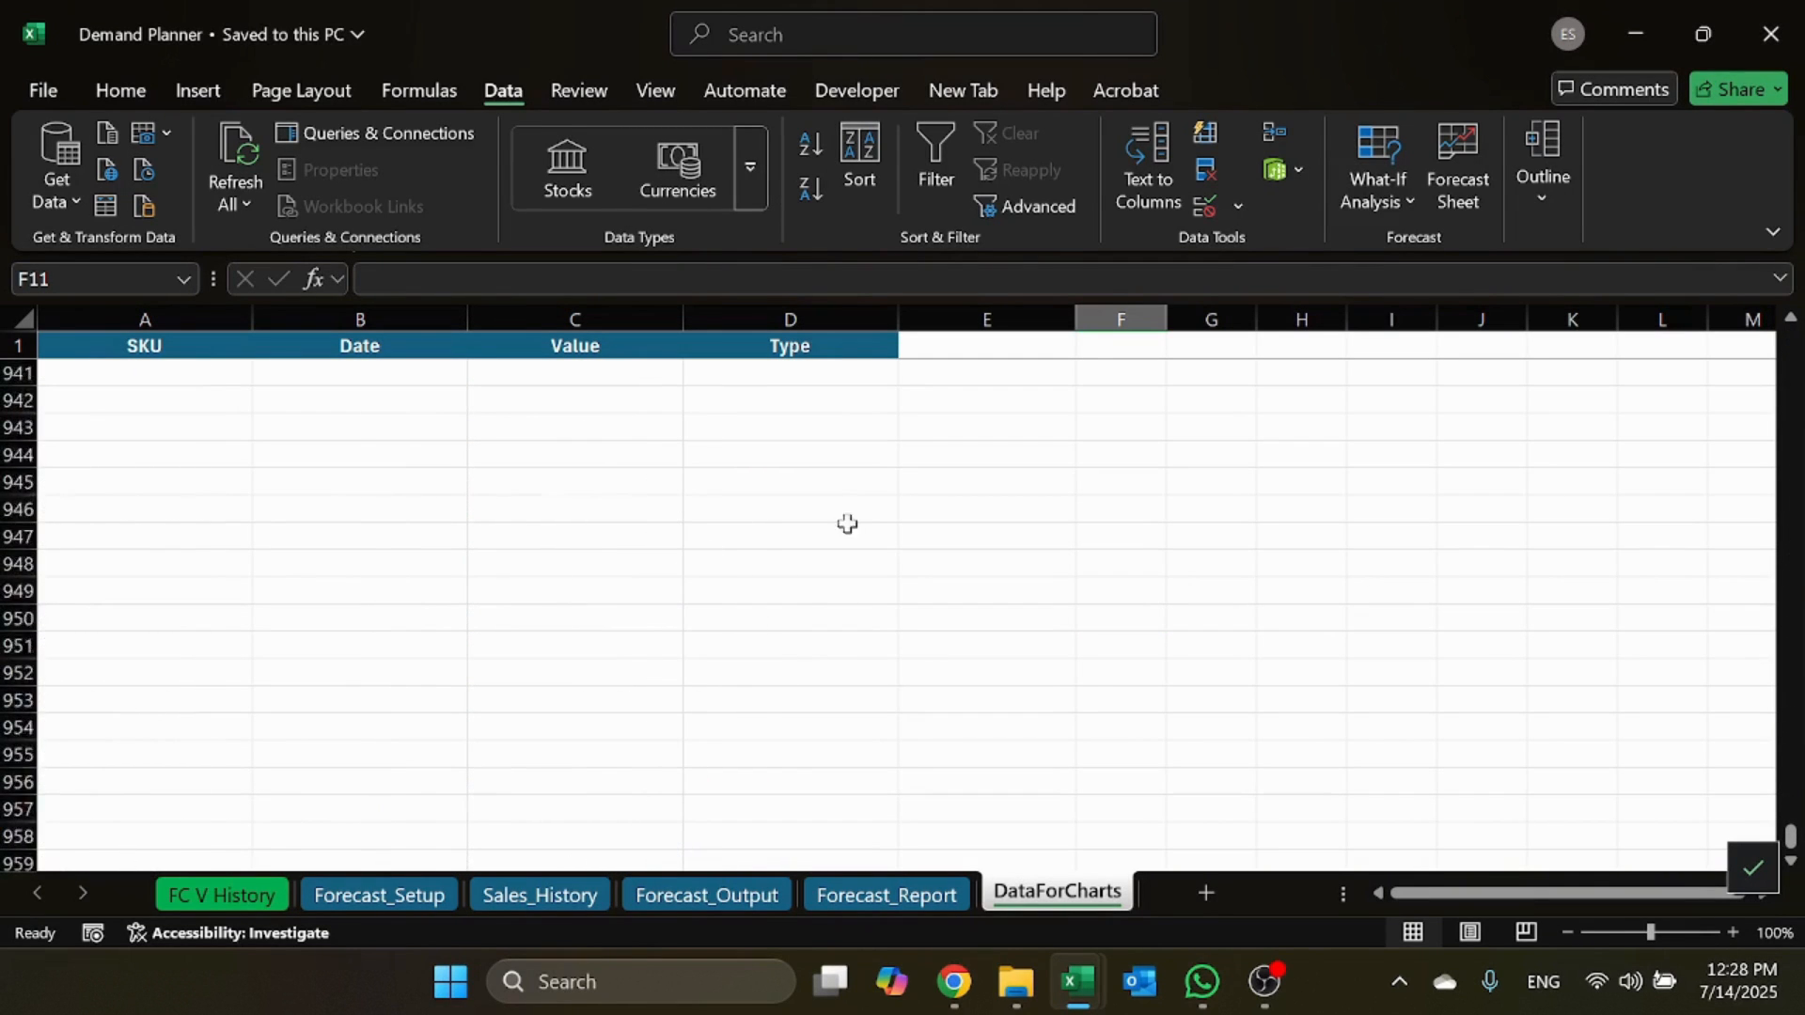
{"action": "scroll", "coordinate": [848, 524], "scroll_direction": "up", "scroll_amount": 20}
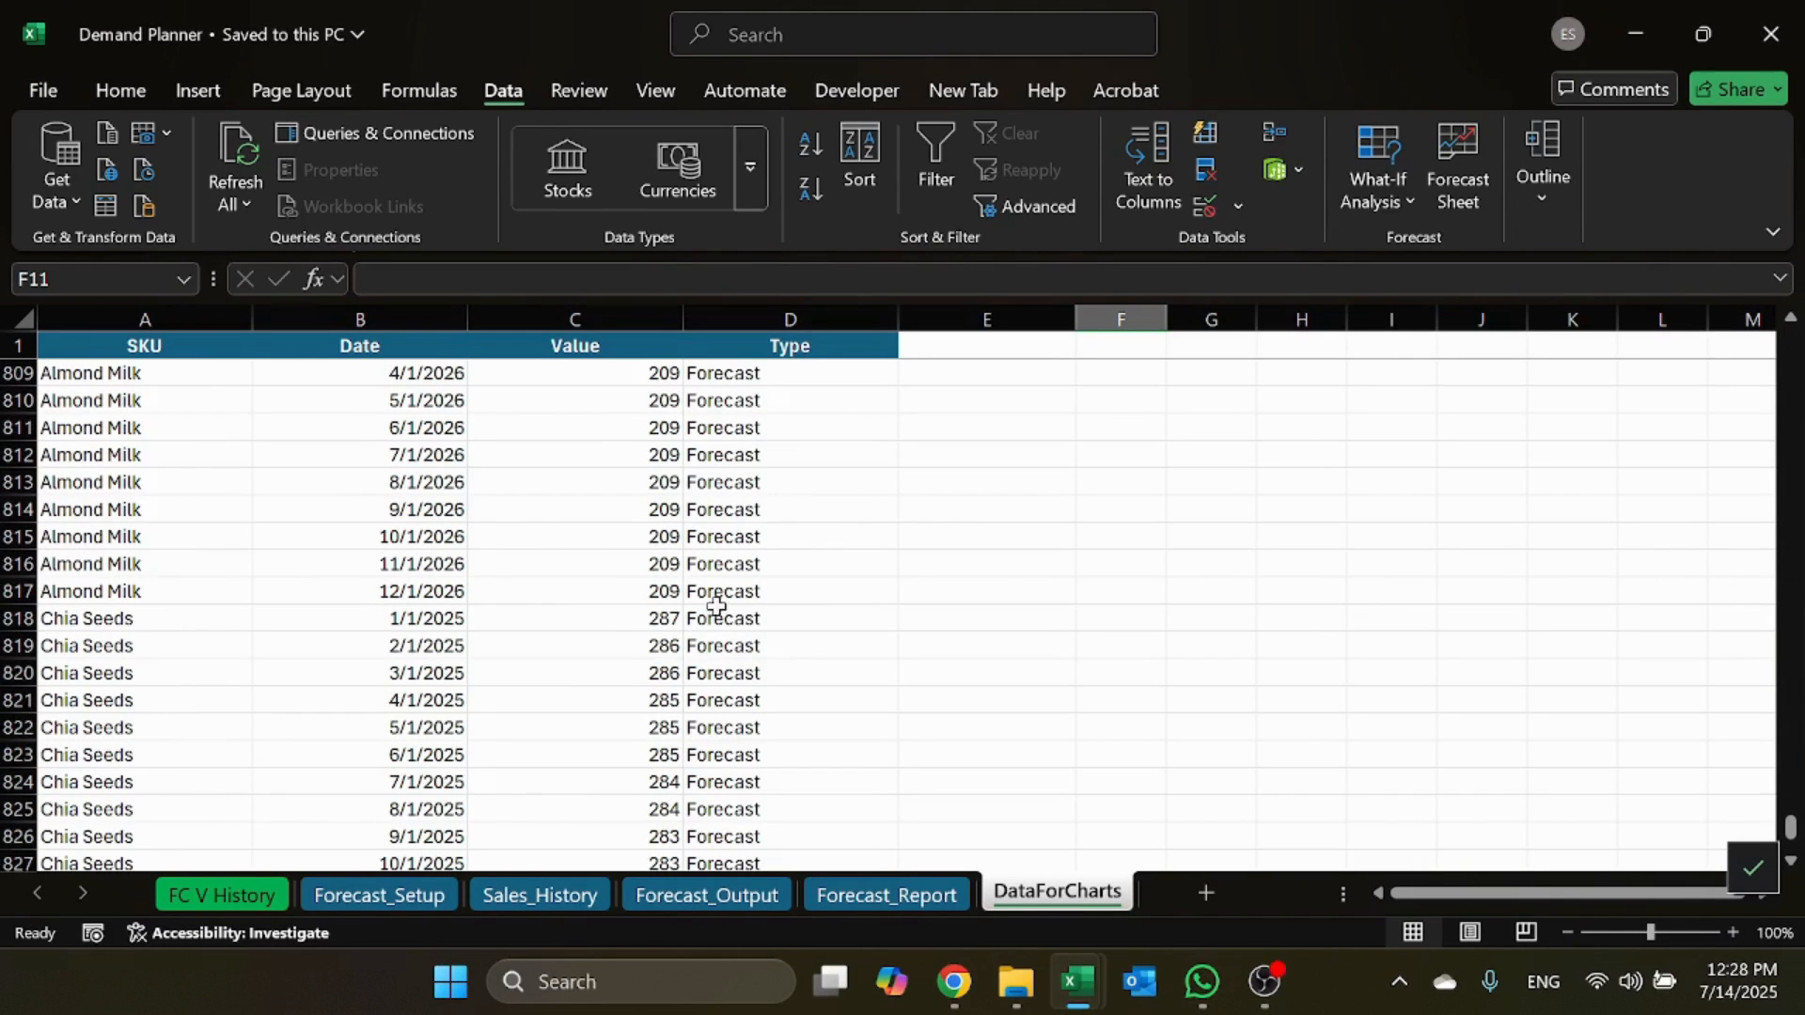
Step: On the Forecast_Report sheet, examine the MAPE columns for the average, linear, exponential and Holt-Winters methods
{"action": "left_click", "coordinate": [887, 894]}
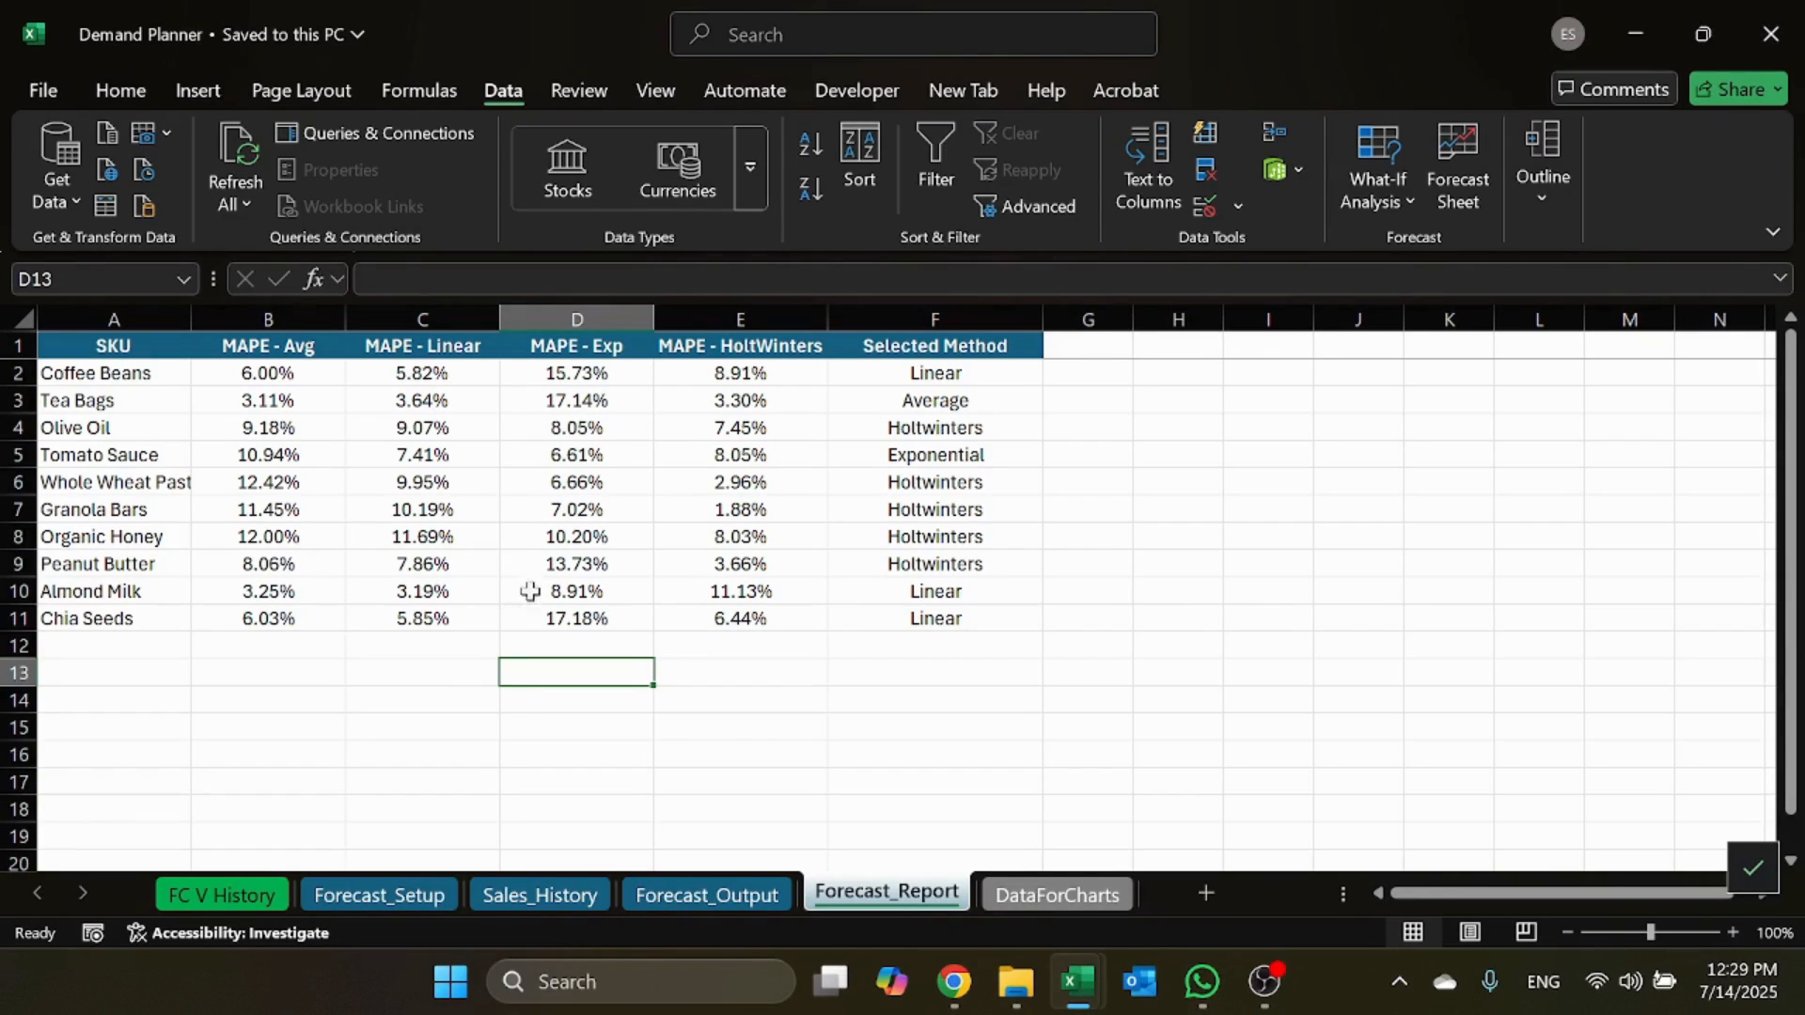
{"action": "left_click", "coordinate": [316, 345]}
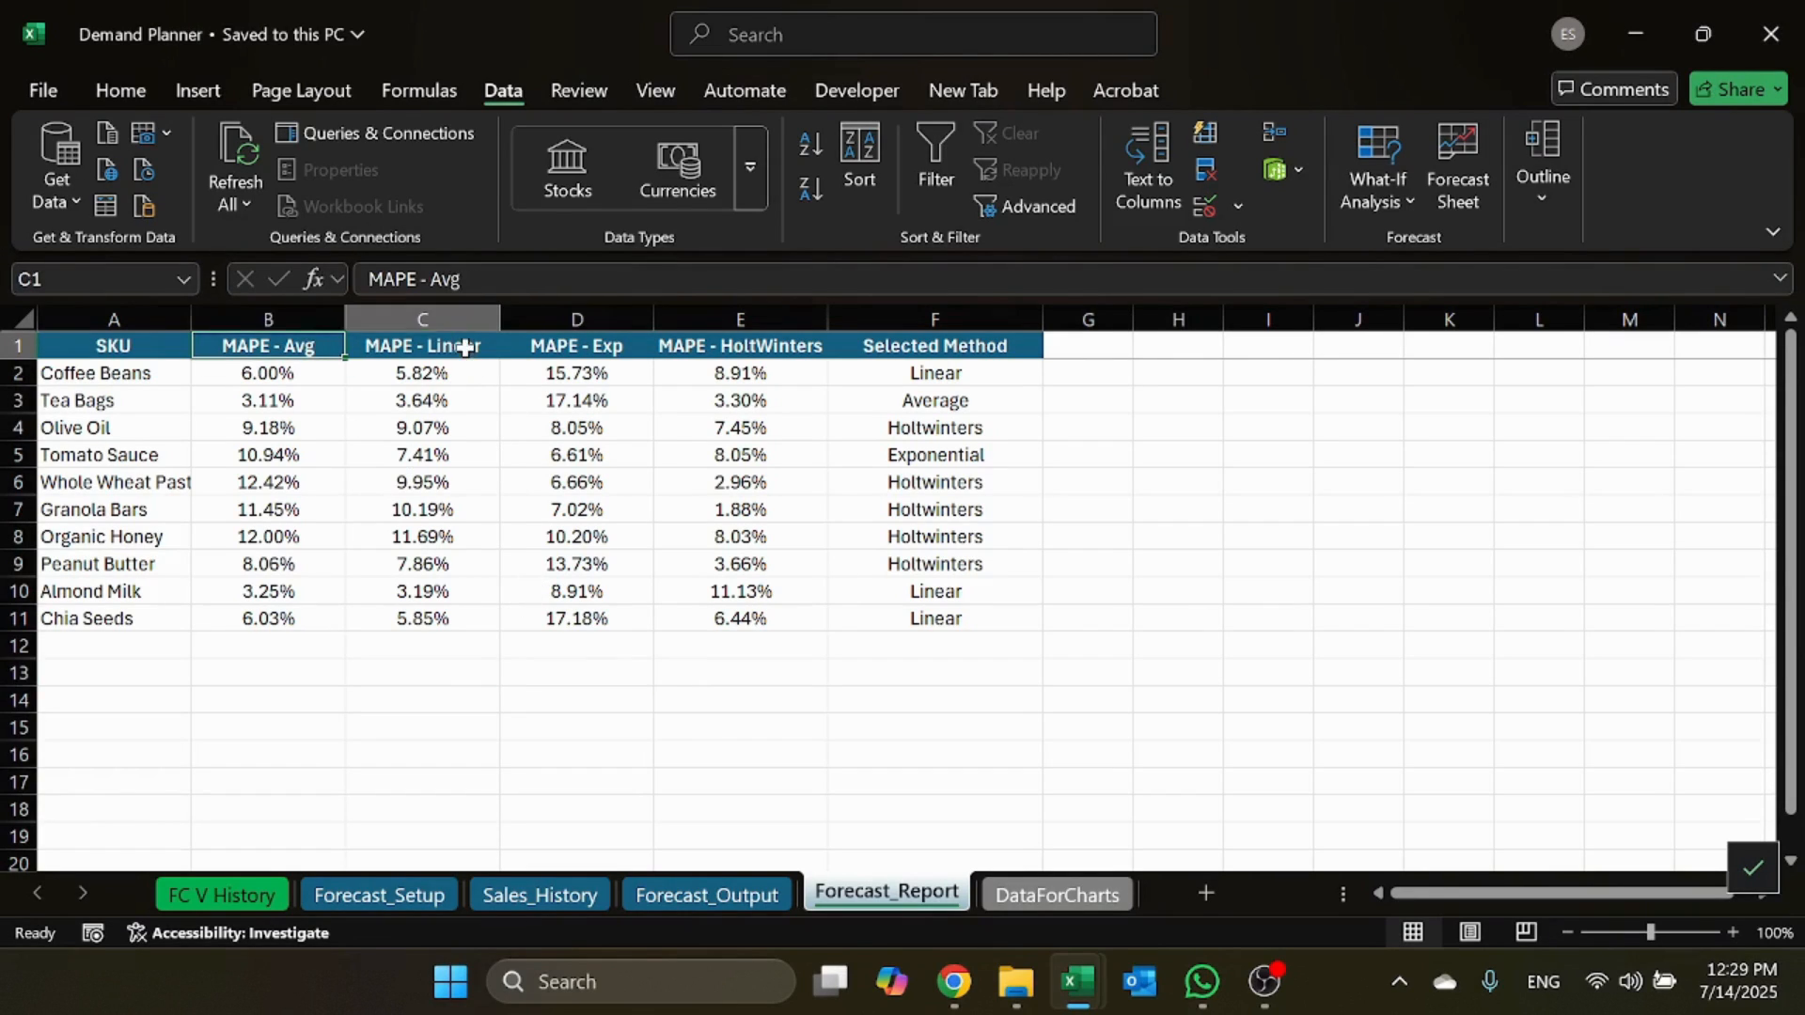
{"action": "left_click", "coordinate": [626, 356]}
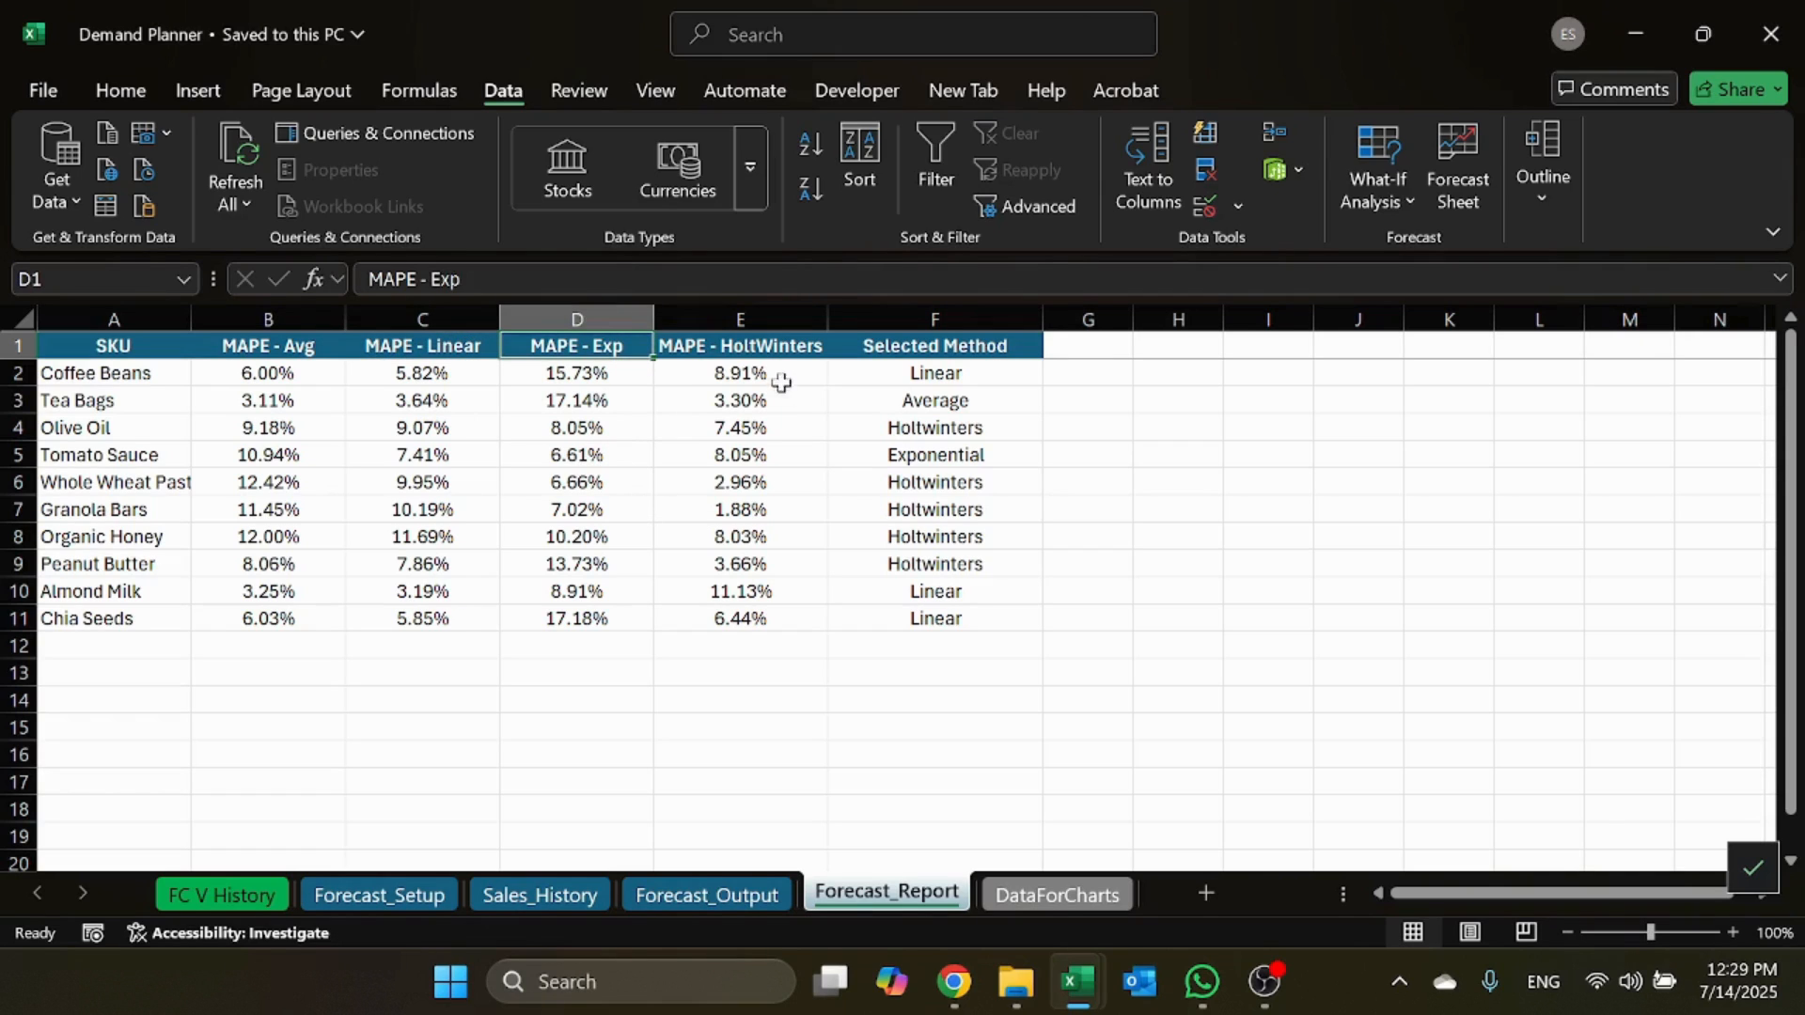
{"action": "left_click", "coordinate": [784, 348]}
{"action": "left_click", "coordinate": [775, 646]}
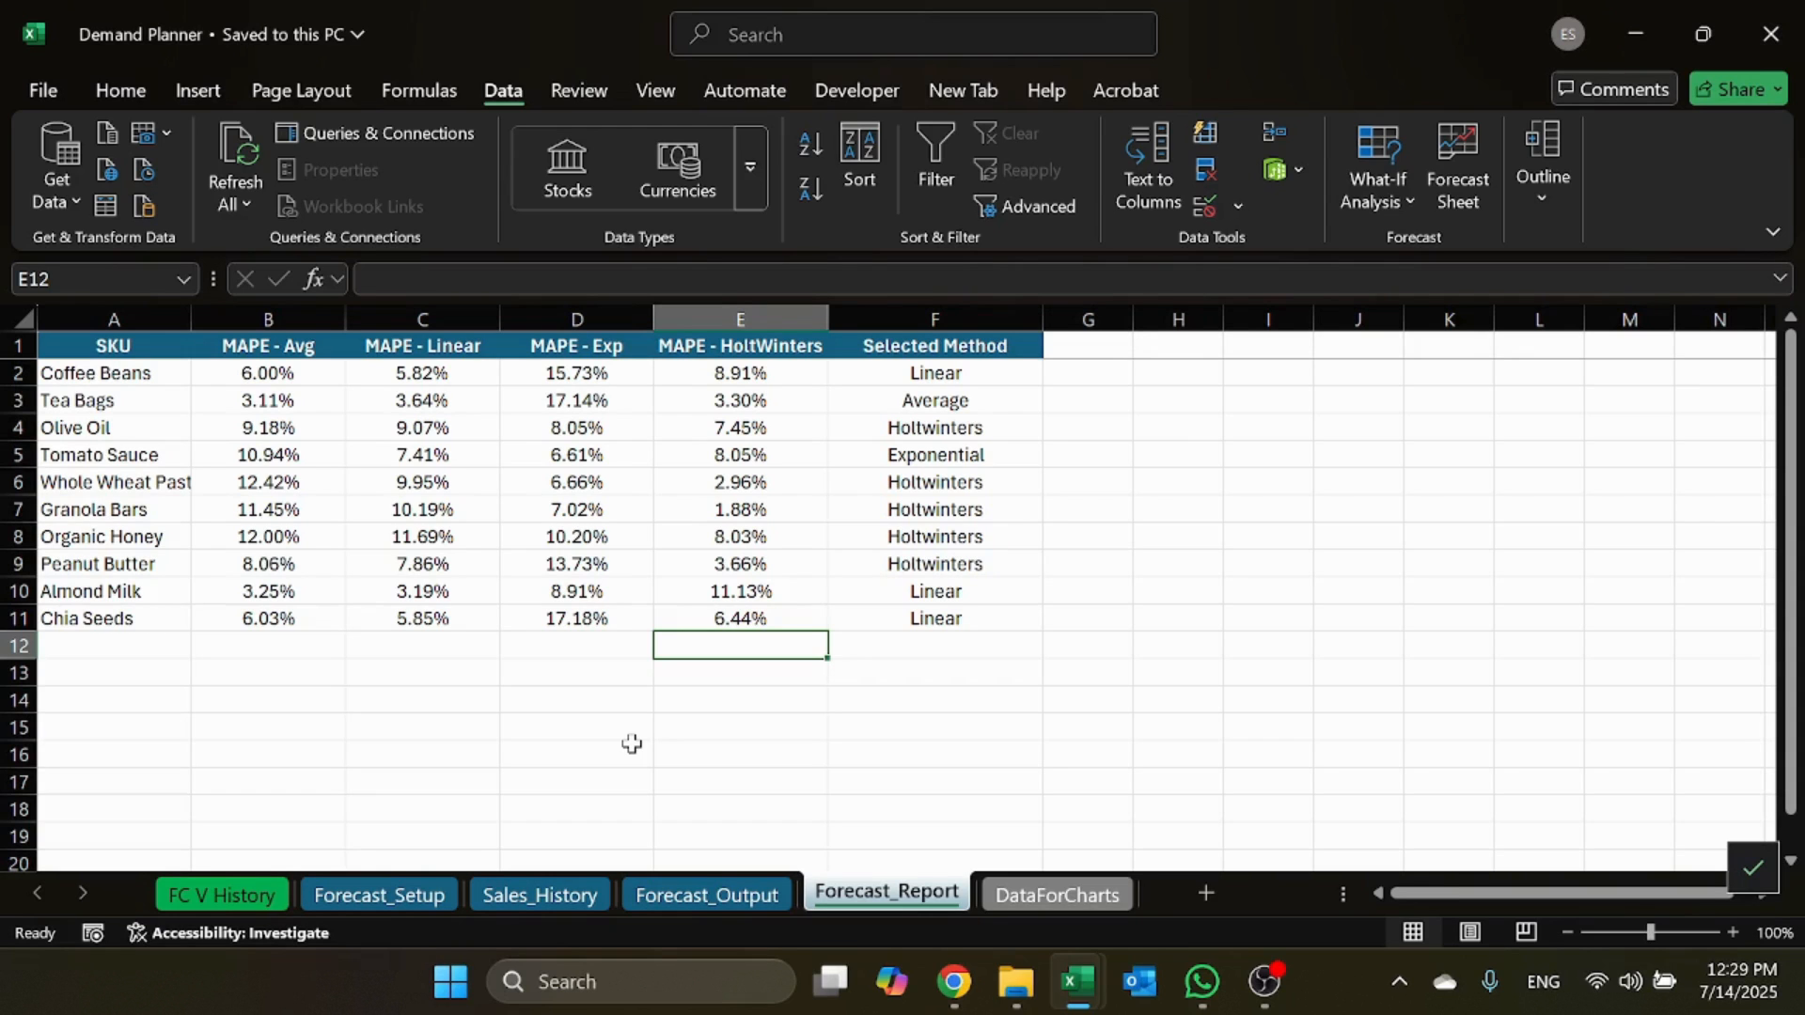
{"action": "scroll", "coordinate": [713, 741], "scroll_direction": "down", "scroll_amount": 1}
{"action": "scroll", "coordinate": [846, 564], "scroll_direction": "up", "scroll_amount": 1}
Step: Compare the Selected Method column with each SKU's MAPE values, checking Coffee Beans, Tea Bags, Whole Wheat Pasta and Peanut Butter
{"action": "left_click", "coordinate": [932, 319]}
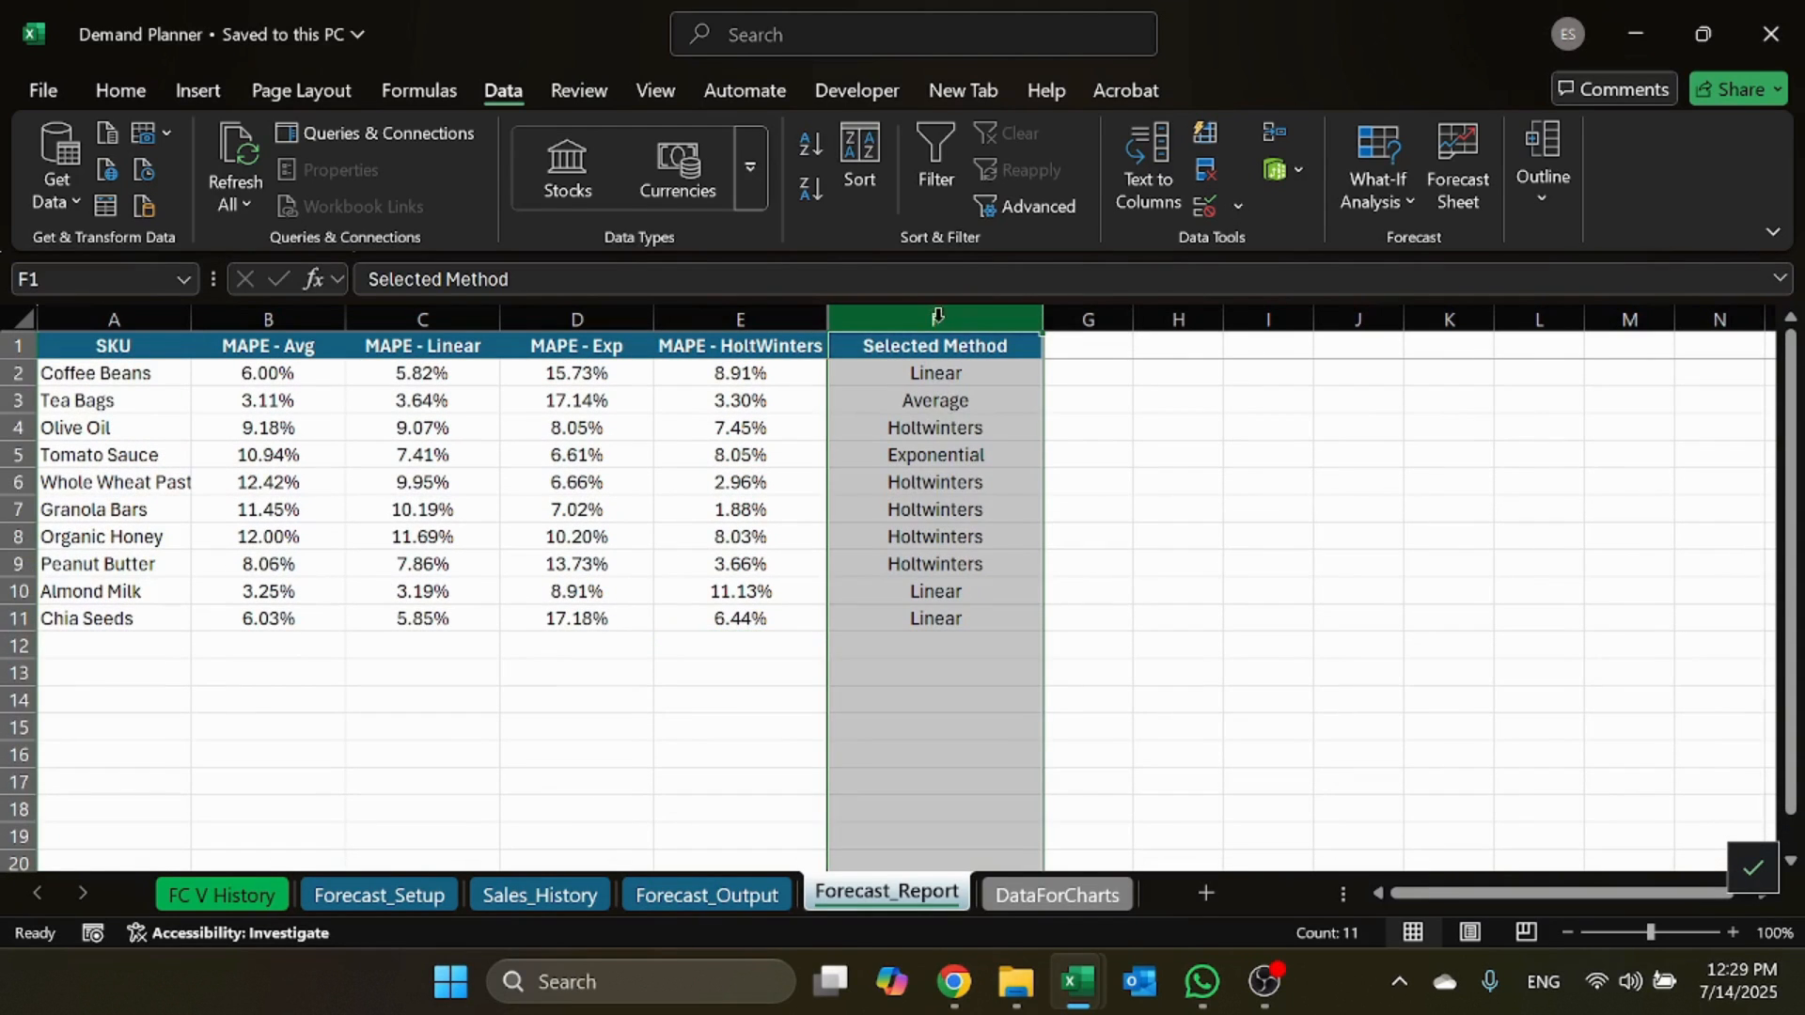
{"action": "left_click", "coordinate": [899, 429]}
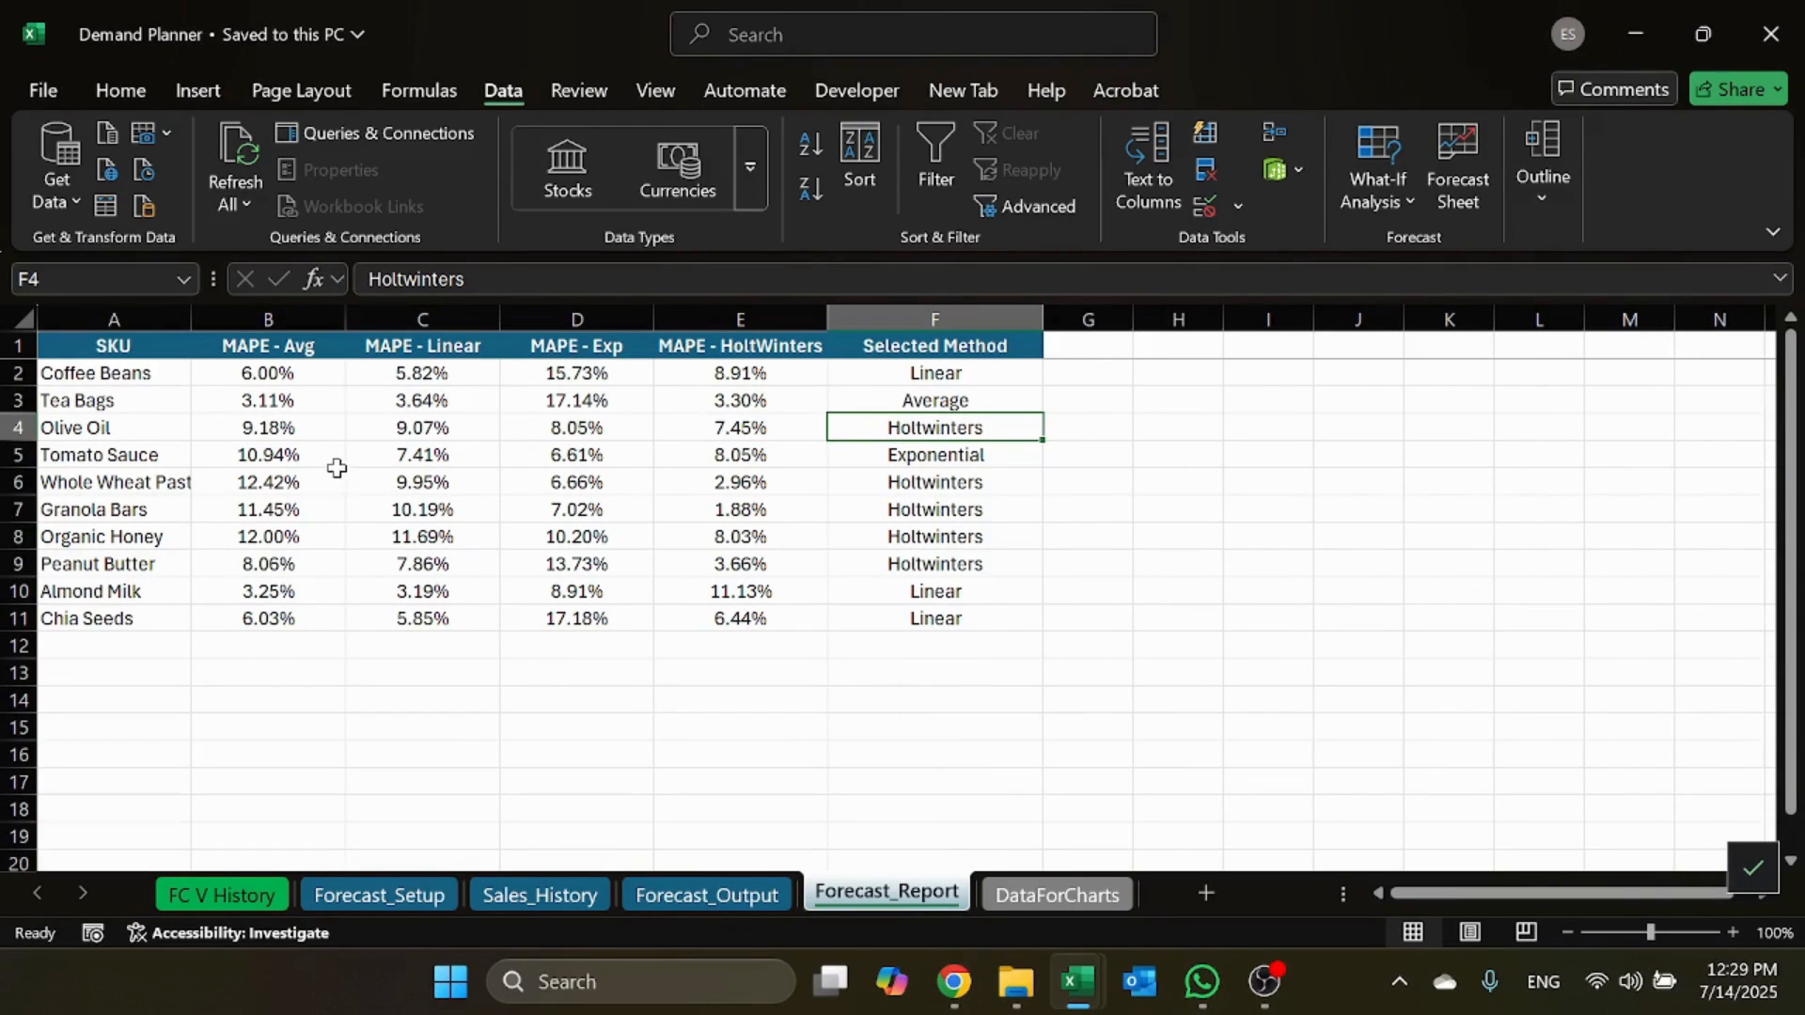
{"action": "left_click", "coordinate": [445, 376]}
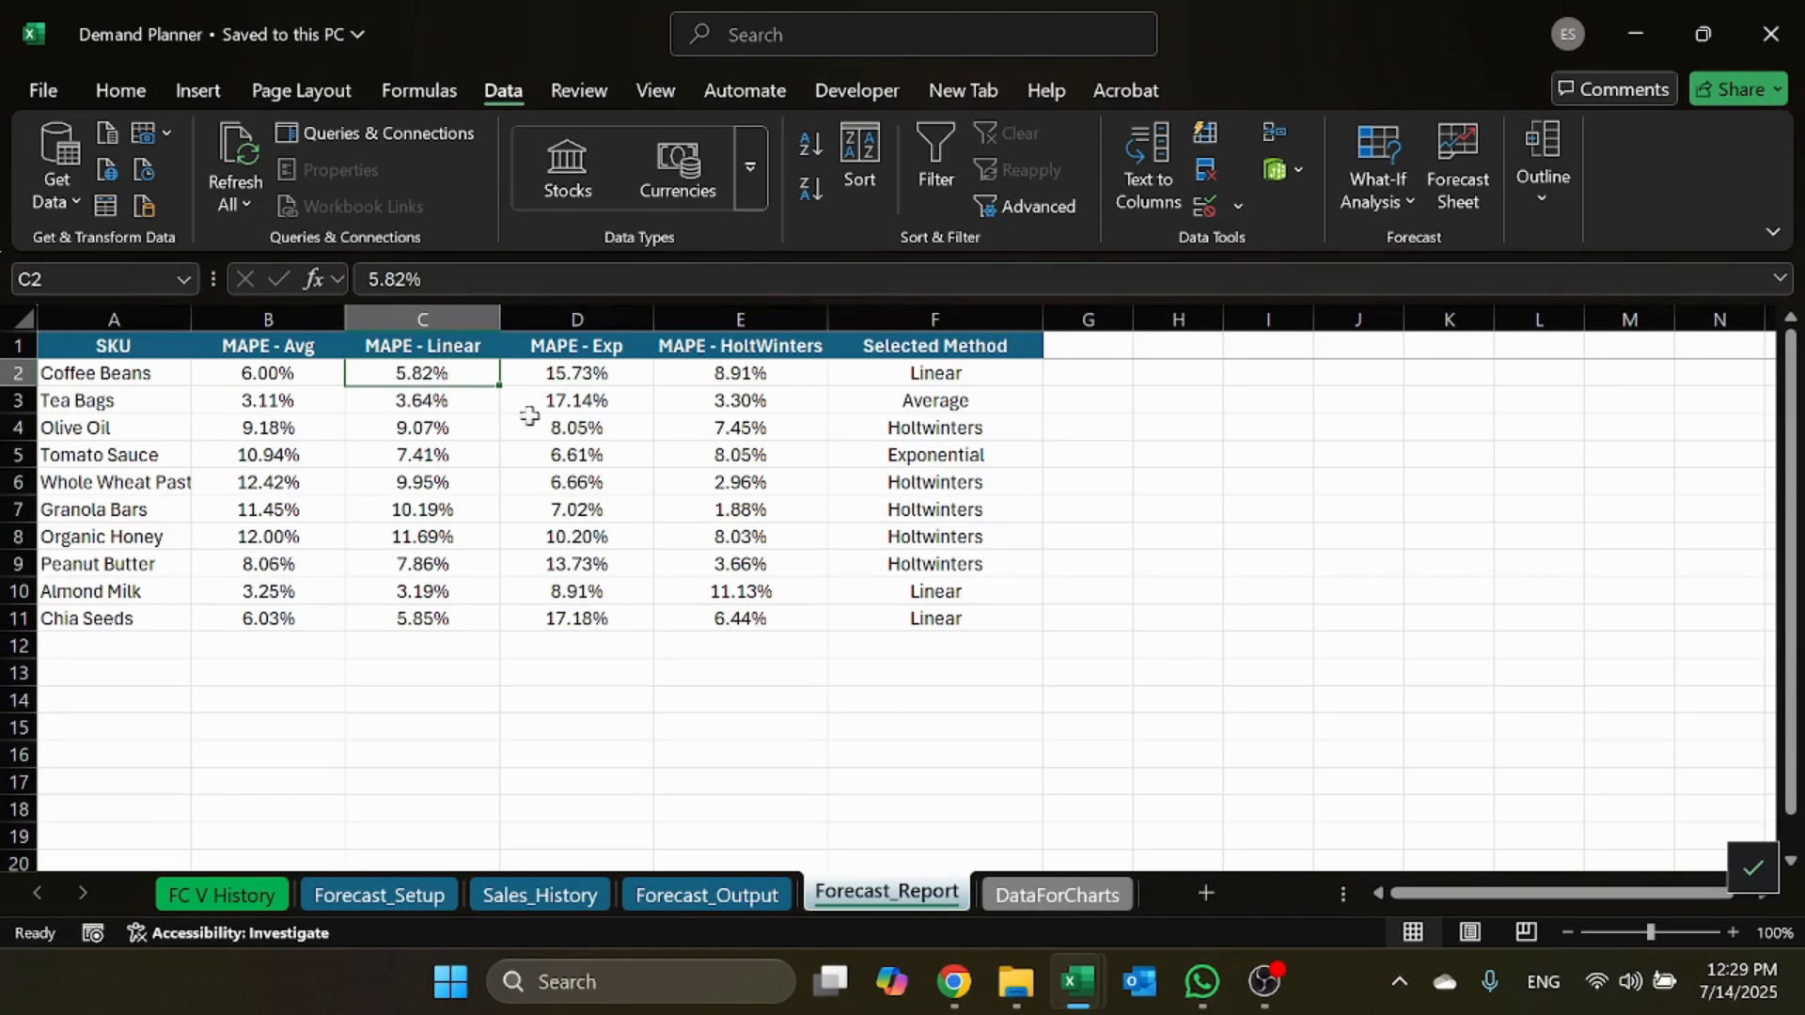
{"action": "left_click", "coordinate": [273, 404]}
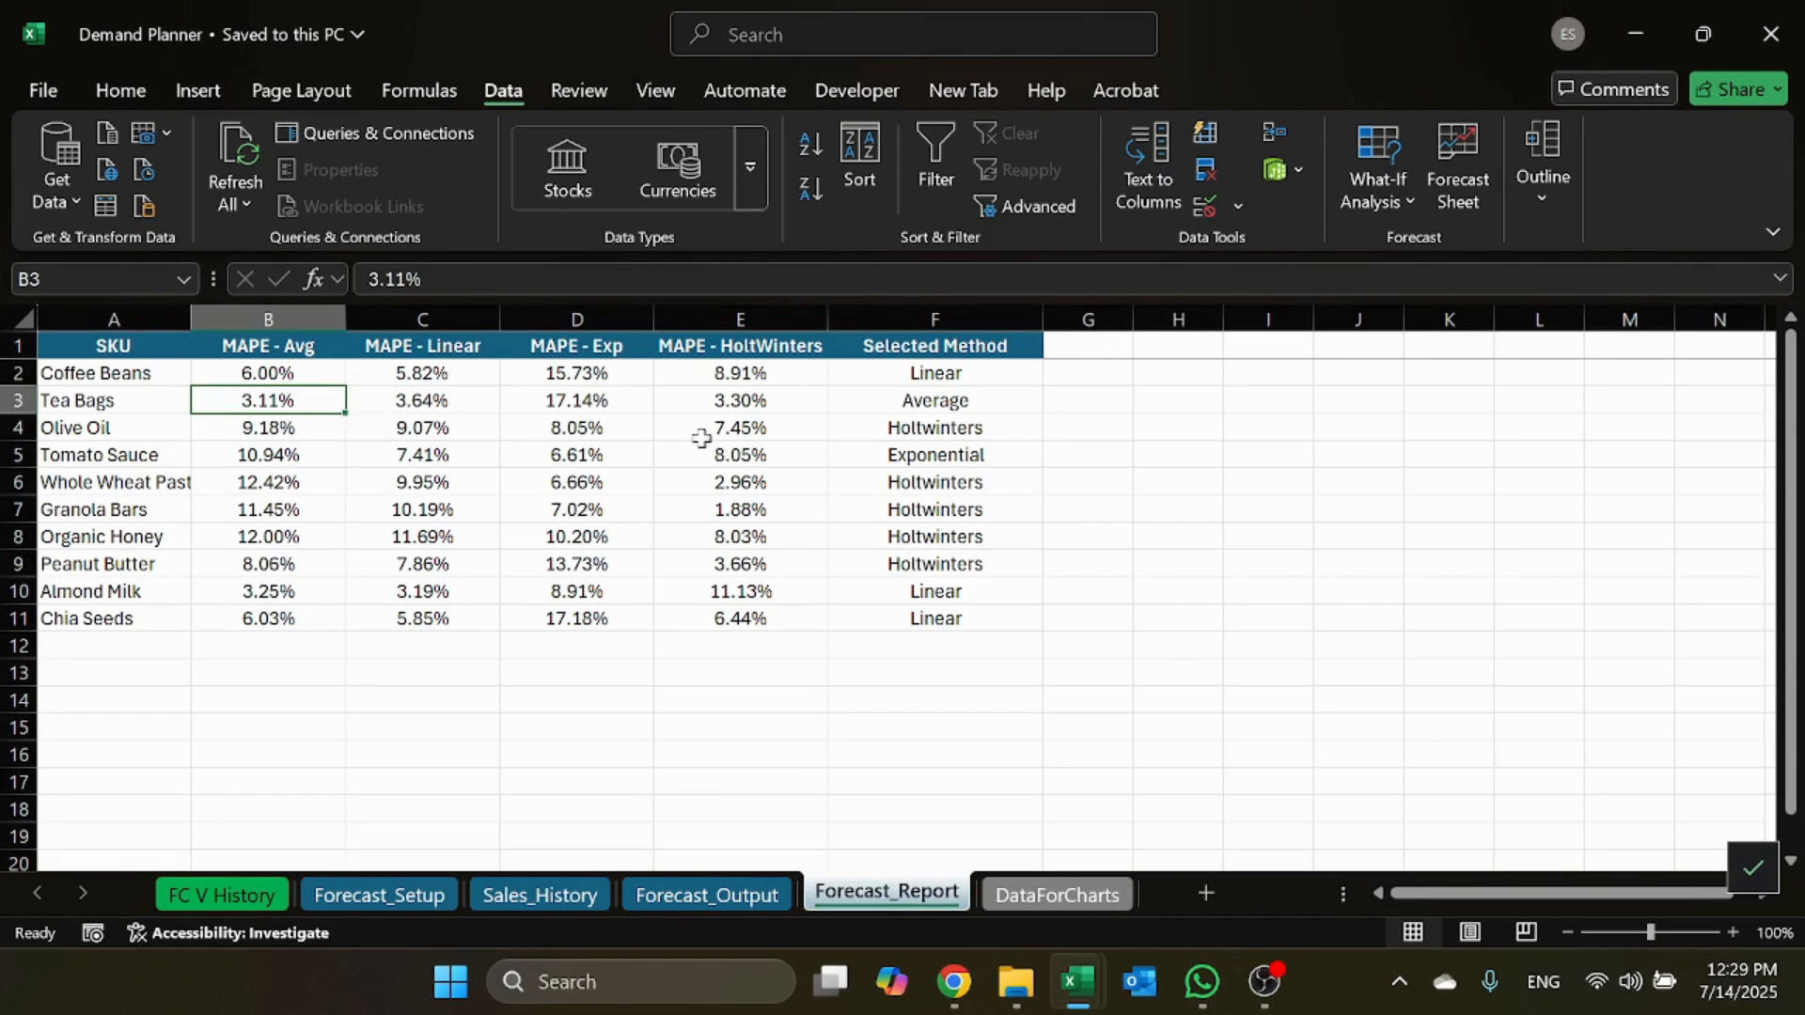
{"action": "left_click", "coordinate": [792, 479]}
{"action": "left_click", "coordinate": [785, 560]}
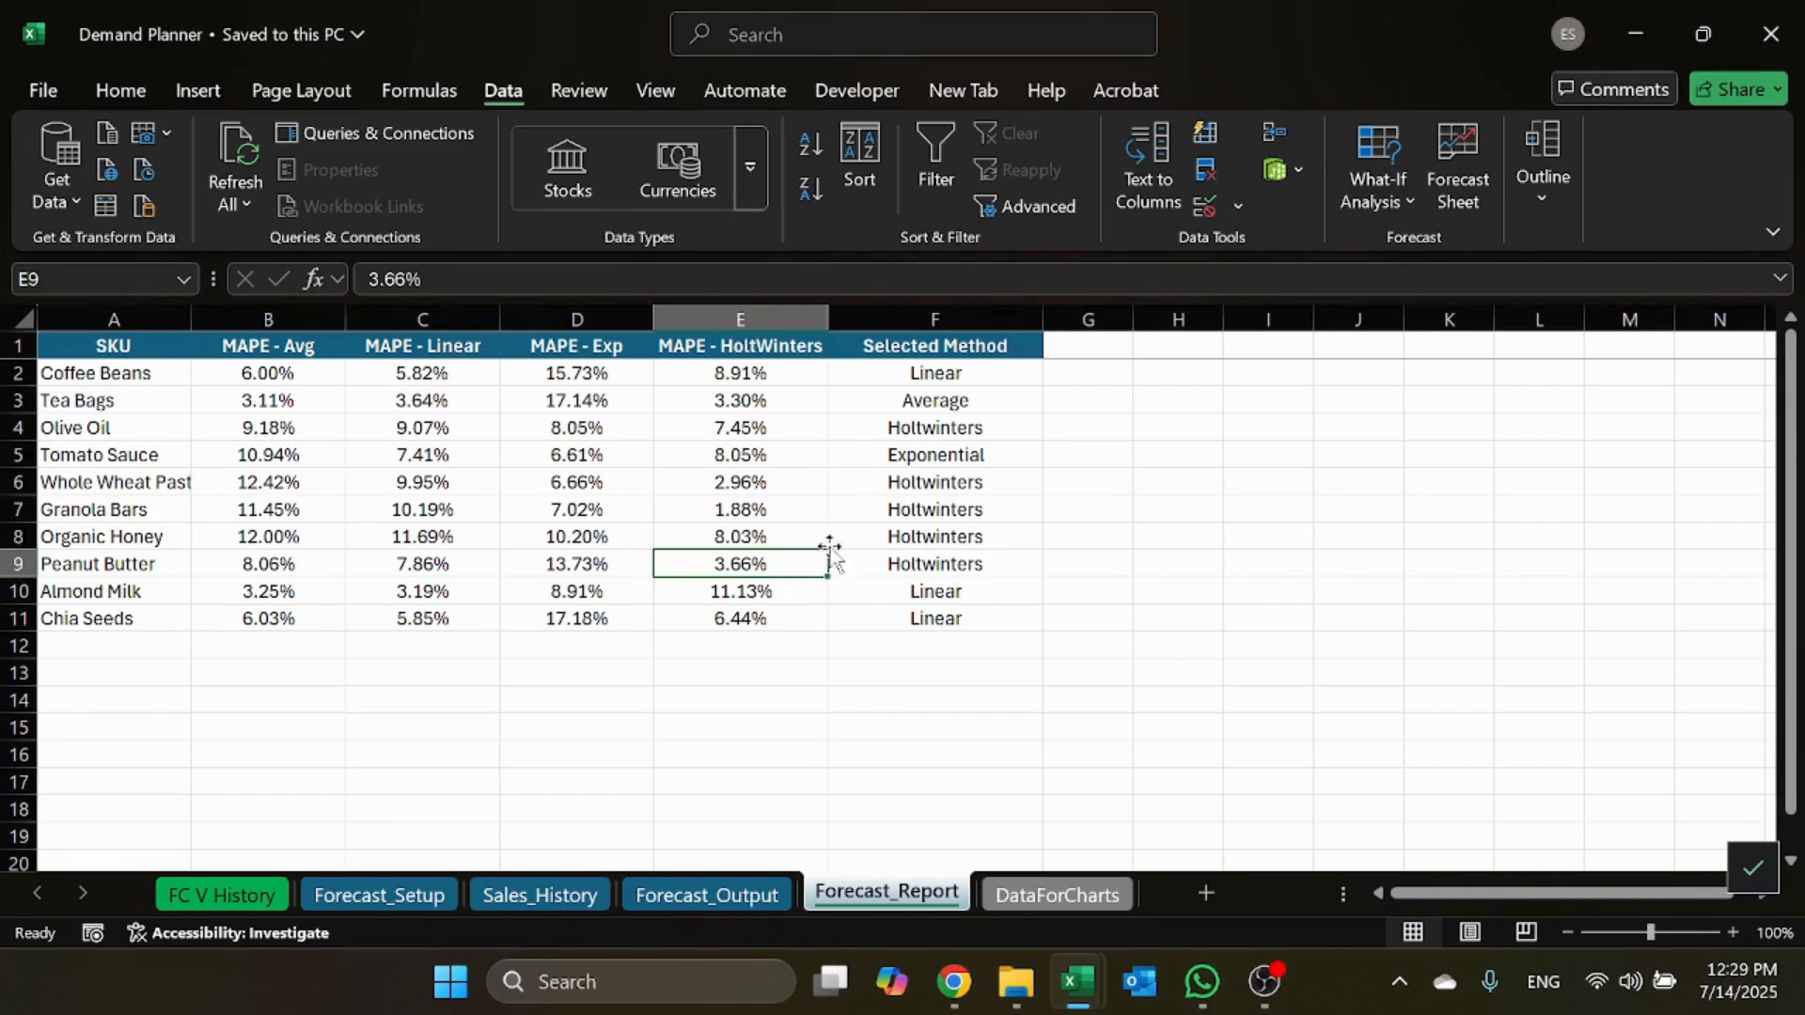
{"action": "left_click", "coordinate": [799, 730]}
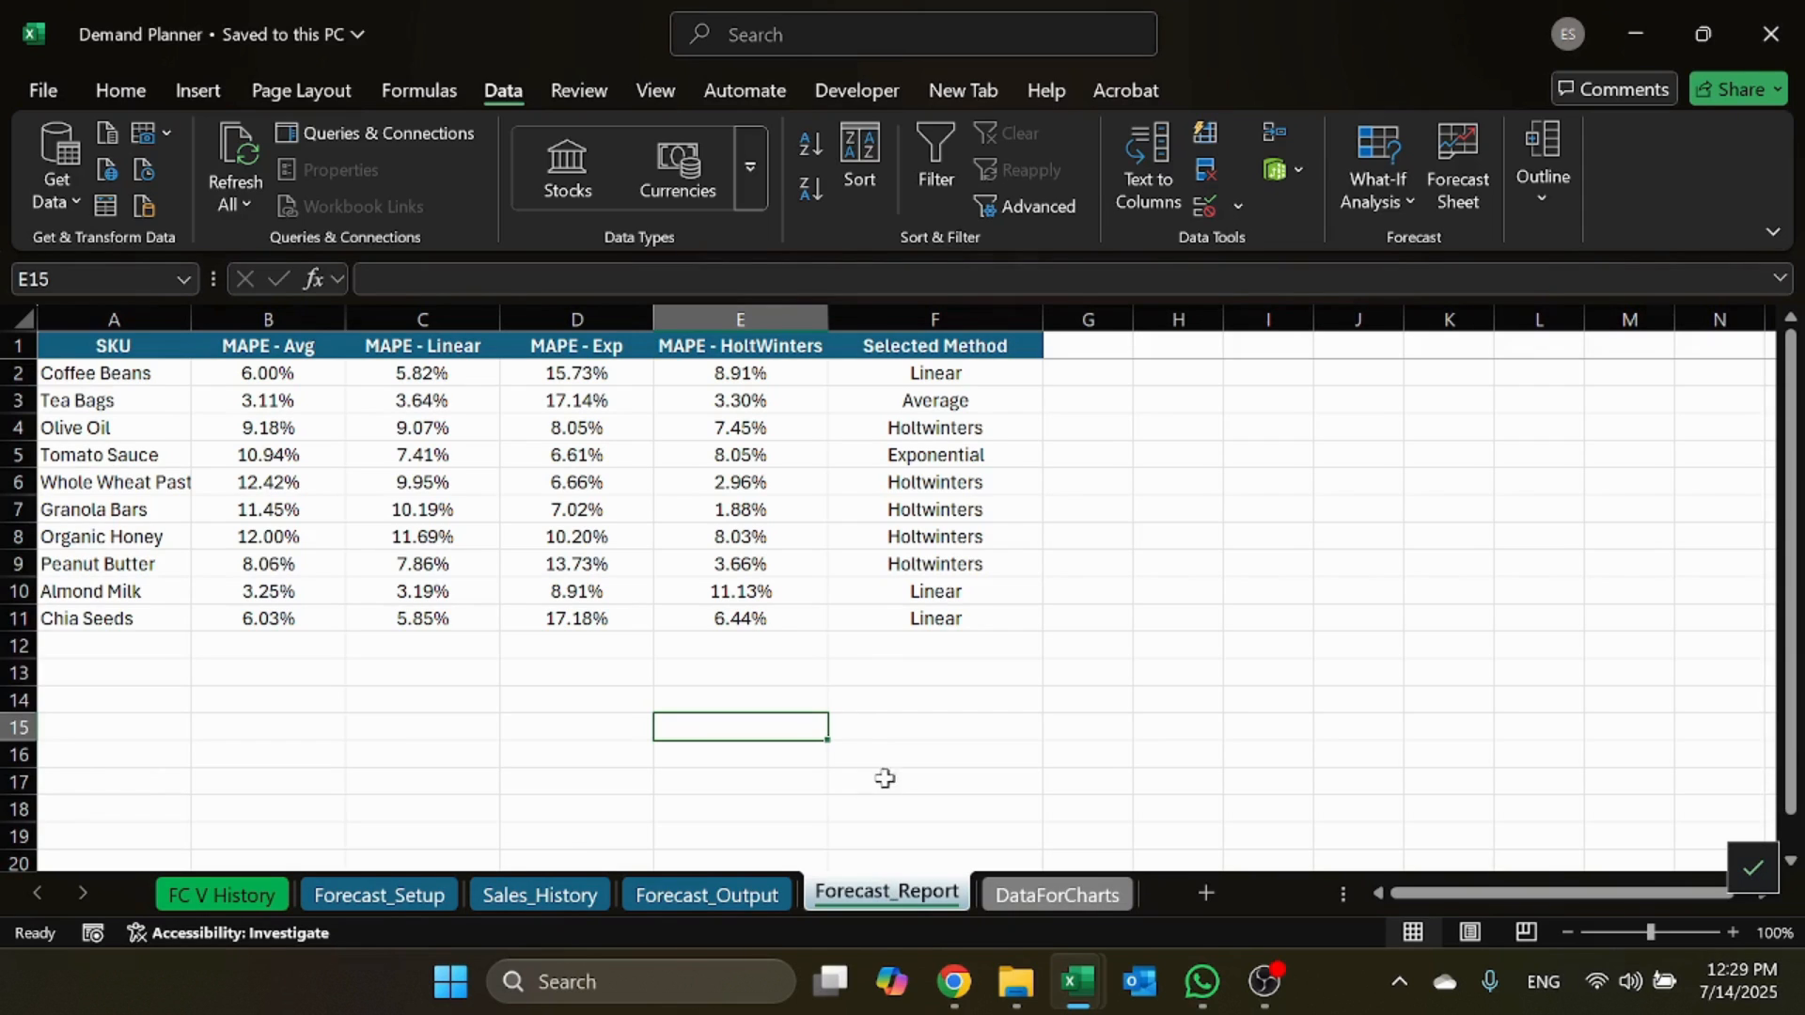
Step: On the Forecast_Output sheet, examine the first Coffee Beans row, including its date, base forecast and adjusted forecast formula
{"action": "left_click", "coordinate": [748, 896]}
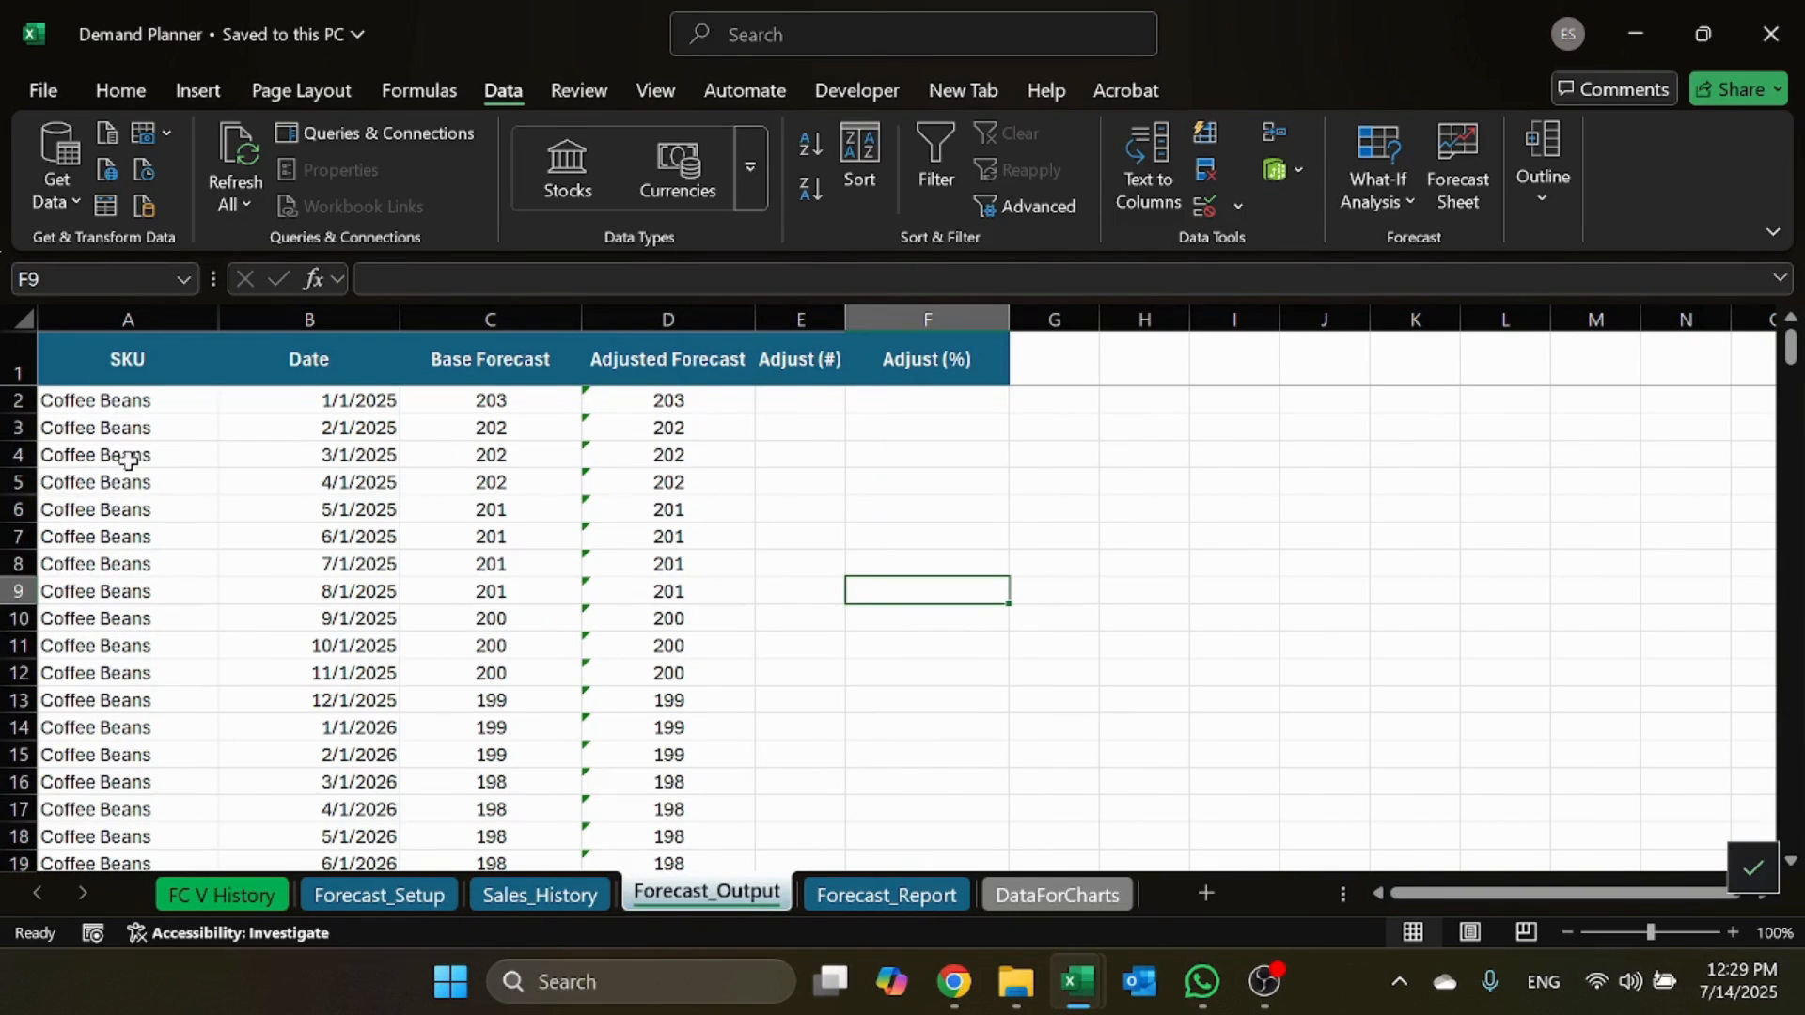
{"action": "left_click", "coordinate": [119, 398]}
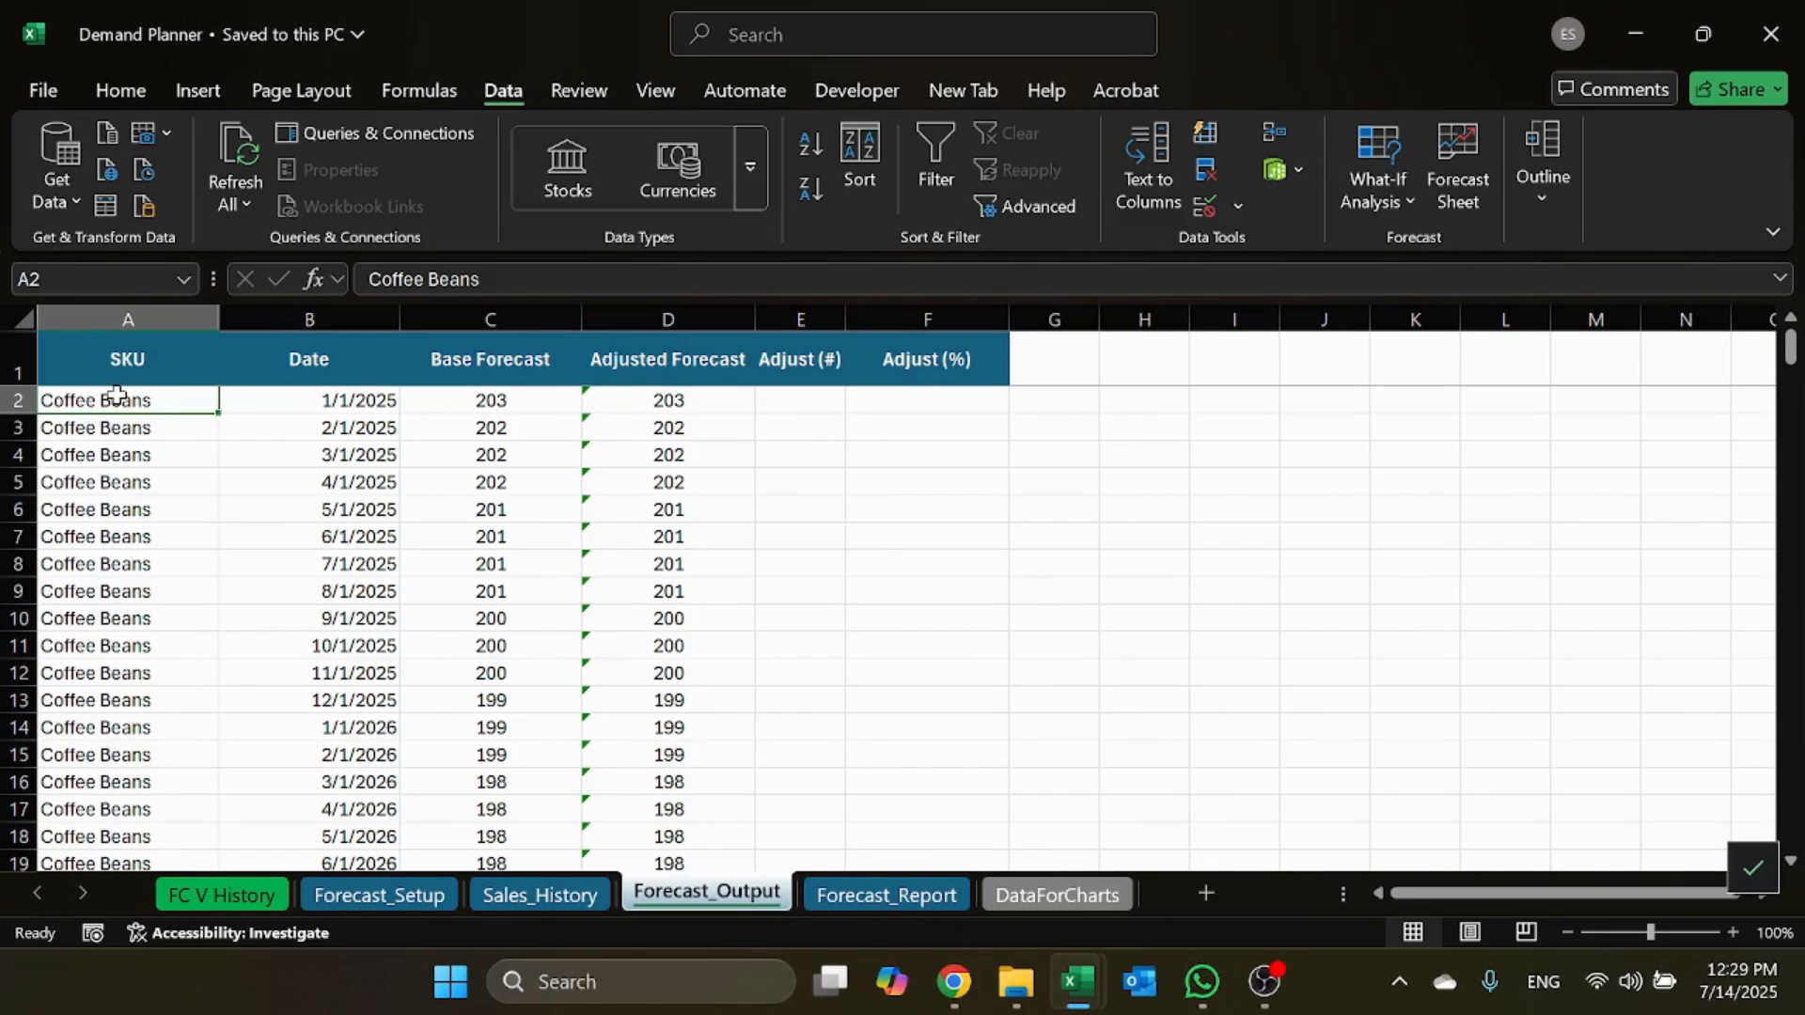
{"action": "left_click", "coordinate": [344, 400]}
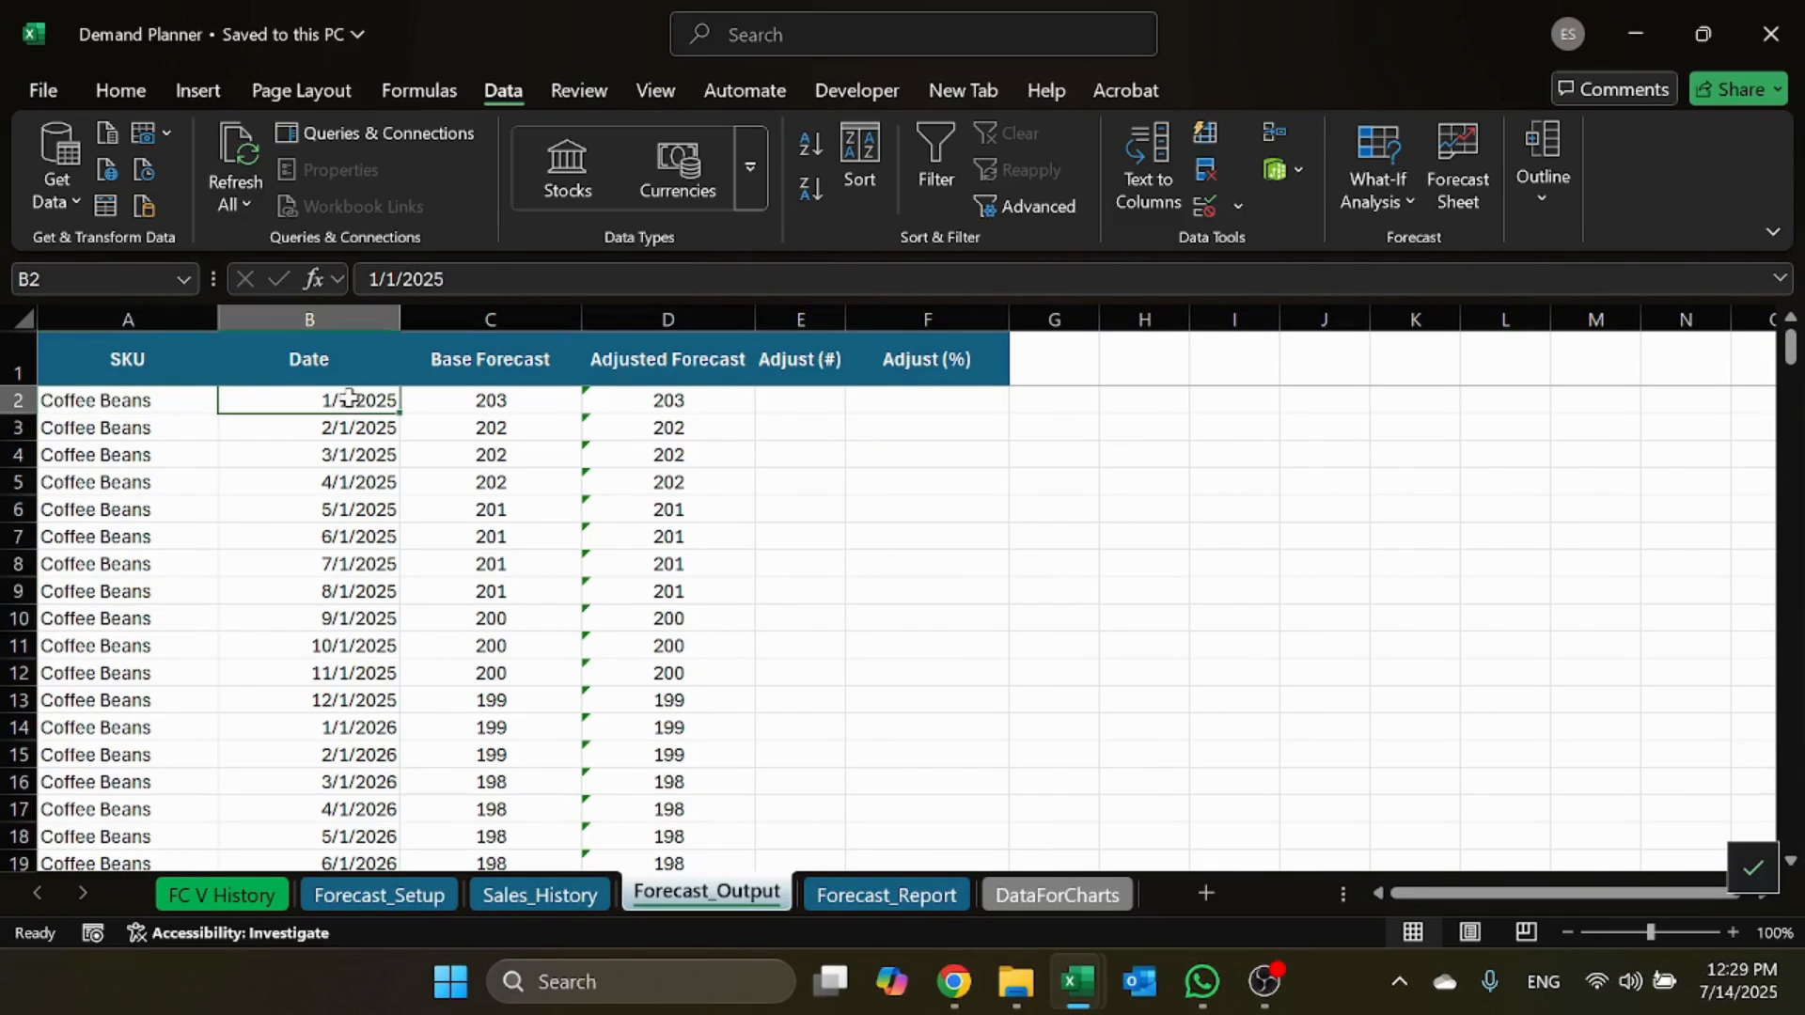
{"action": "left_click", "coordinate": [477, 397]}
{"action": "left_click", "coordinate": [663, 404]}
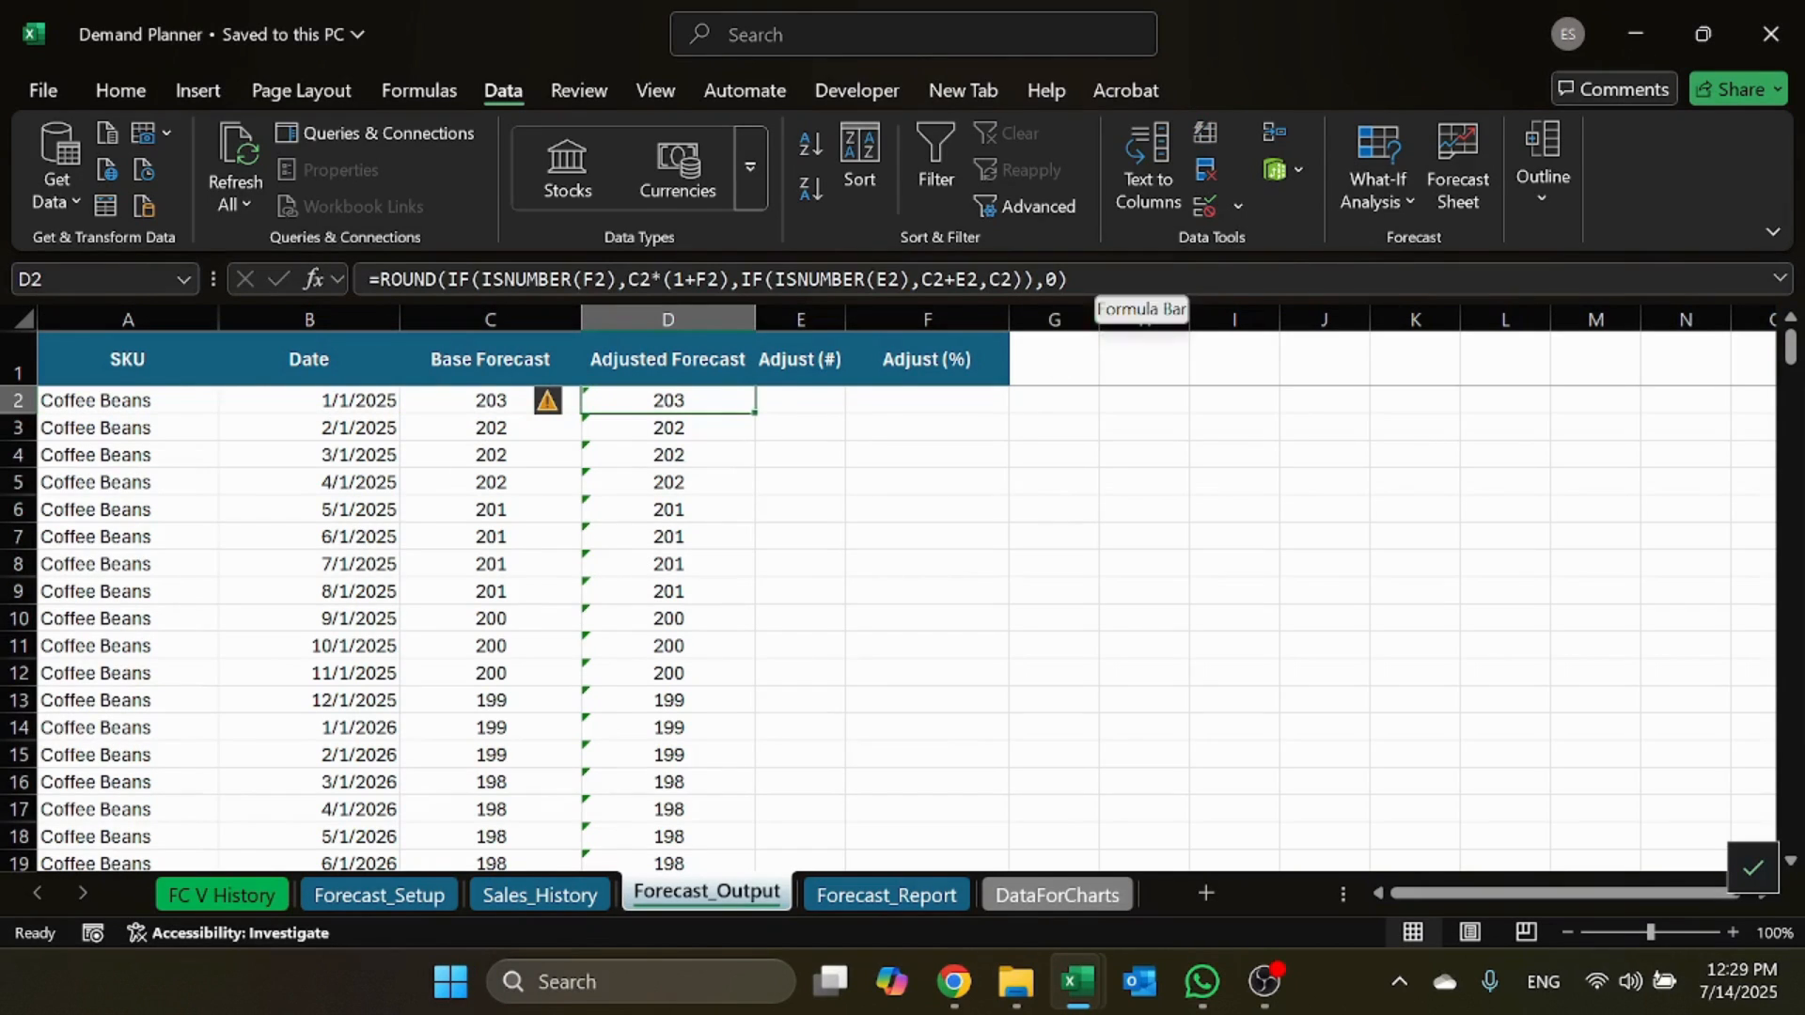
Step: Enter Adjust (#) values of 50 for 1/1/2025 and -20 for 2/1/2025 in the Coffee Beans rows
{"action": "left_click", "coordinate": [814, 403]}
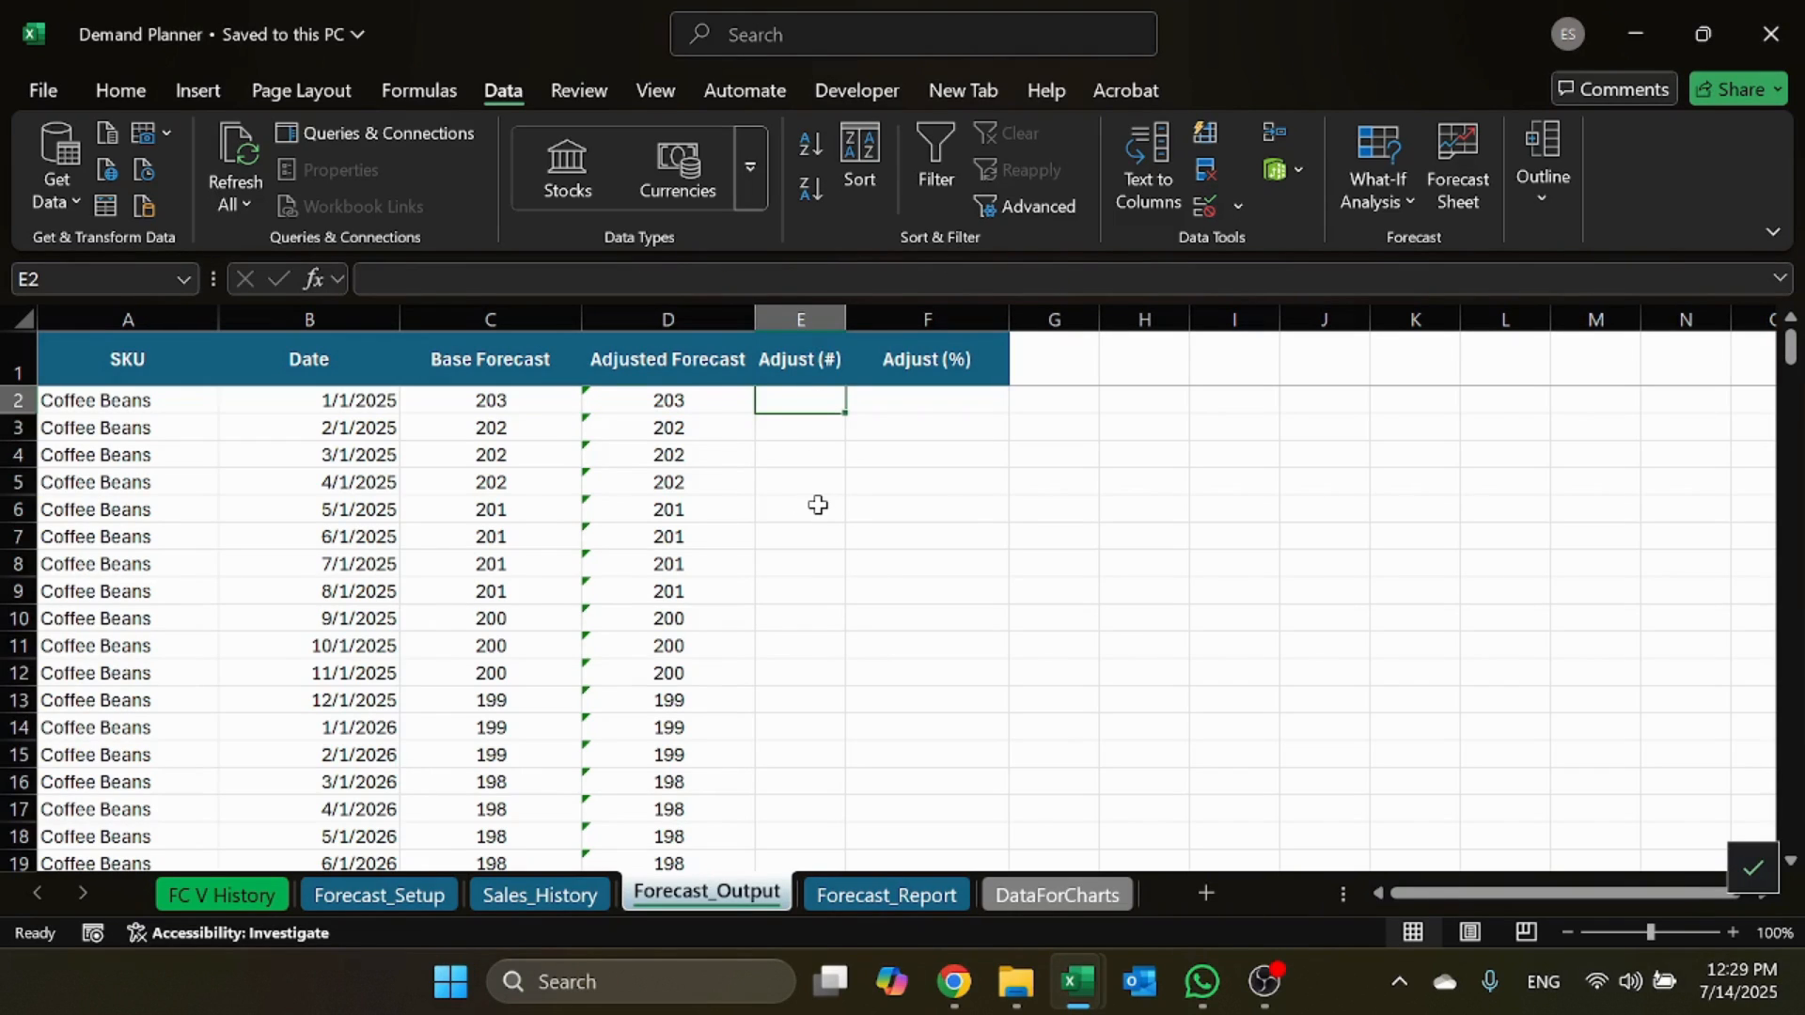
{"action": "type", "text": "50"}
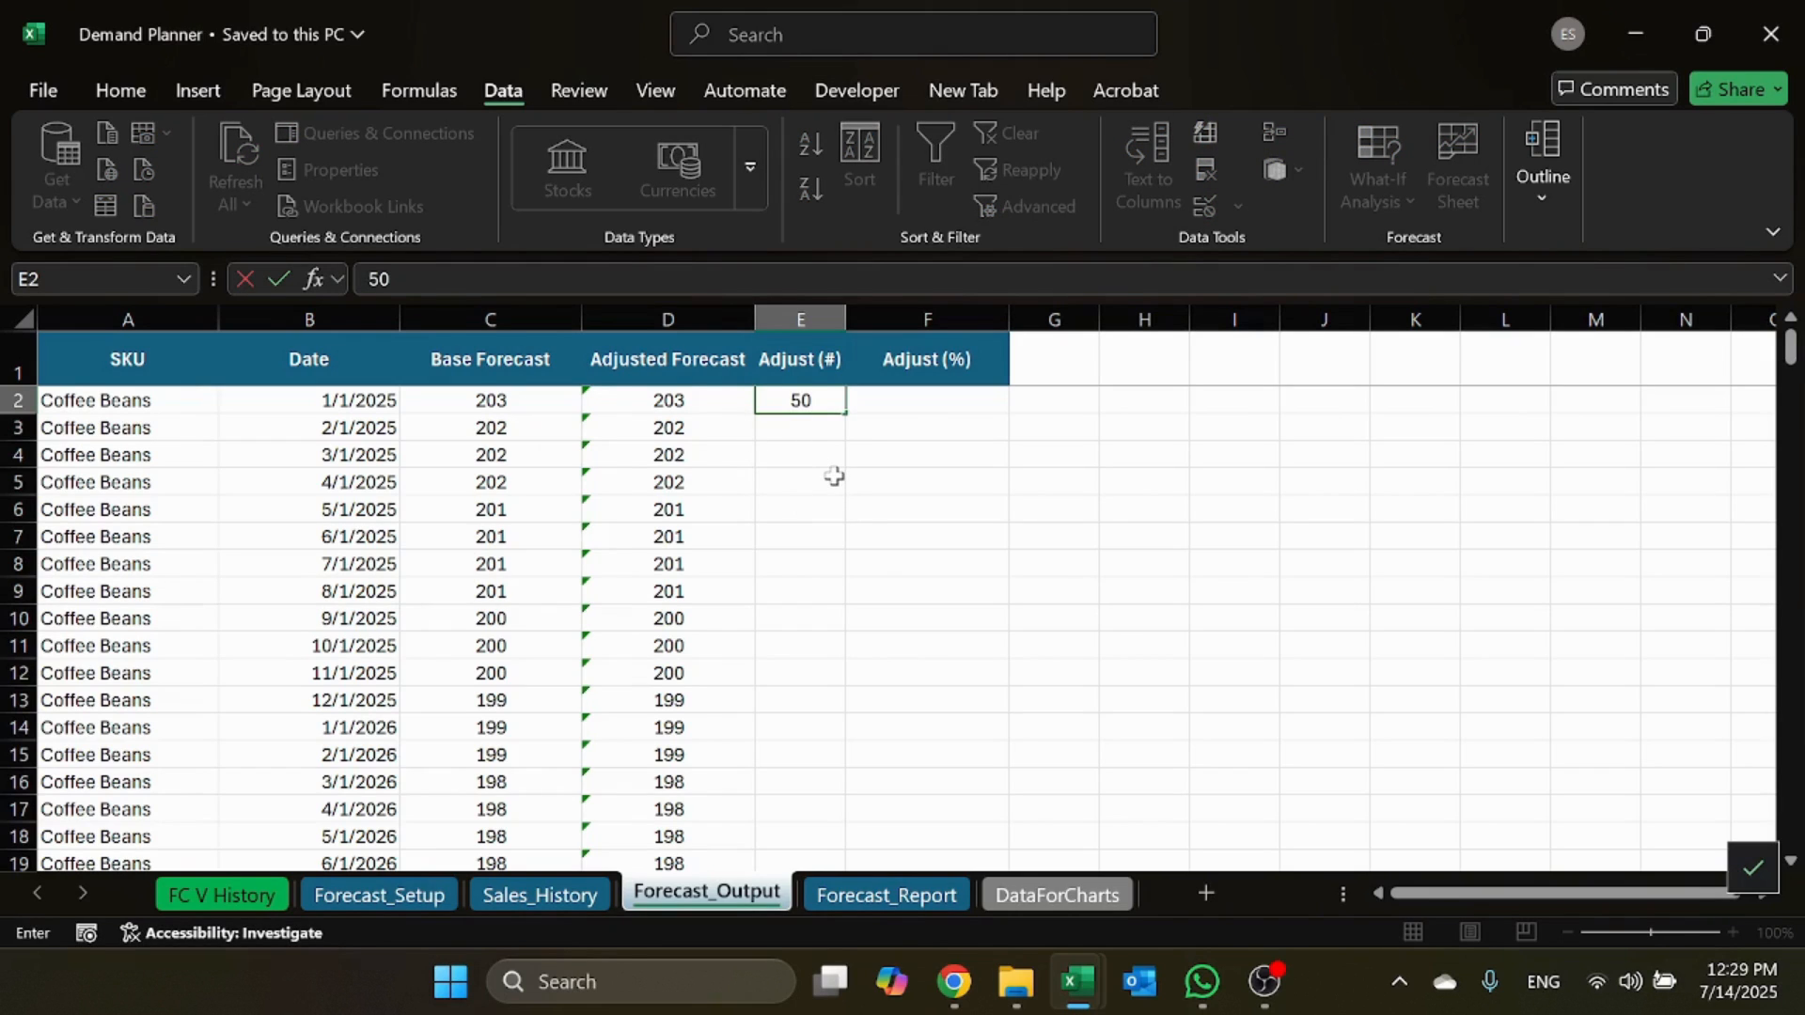
{"action": "key", "text": "Return"}
{"action": "key", "text": "Up"}
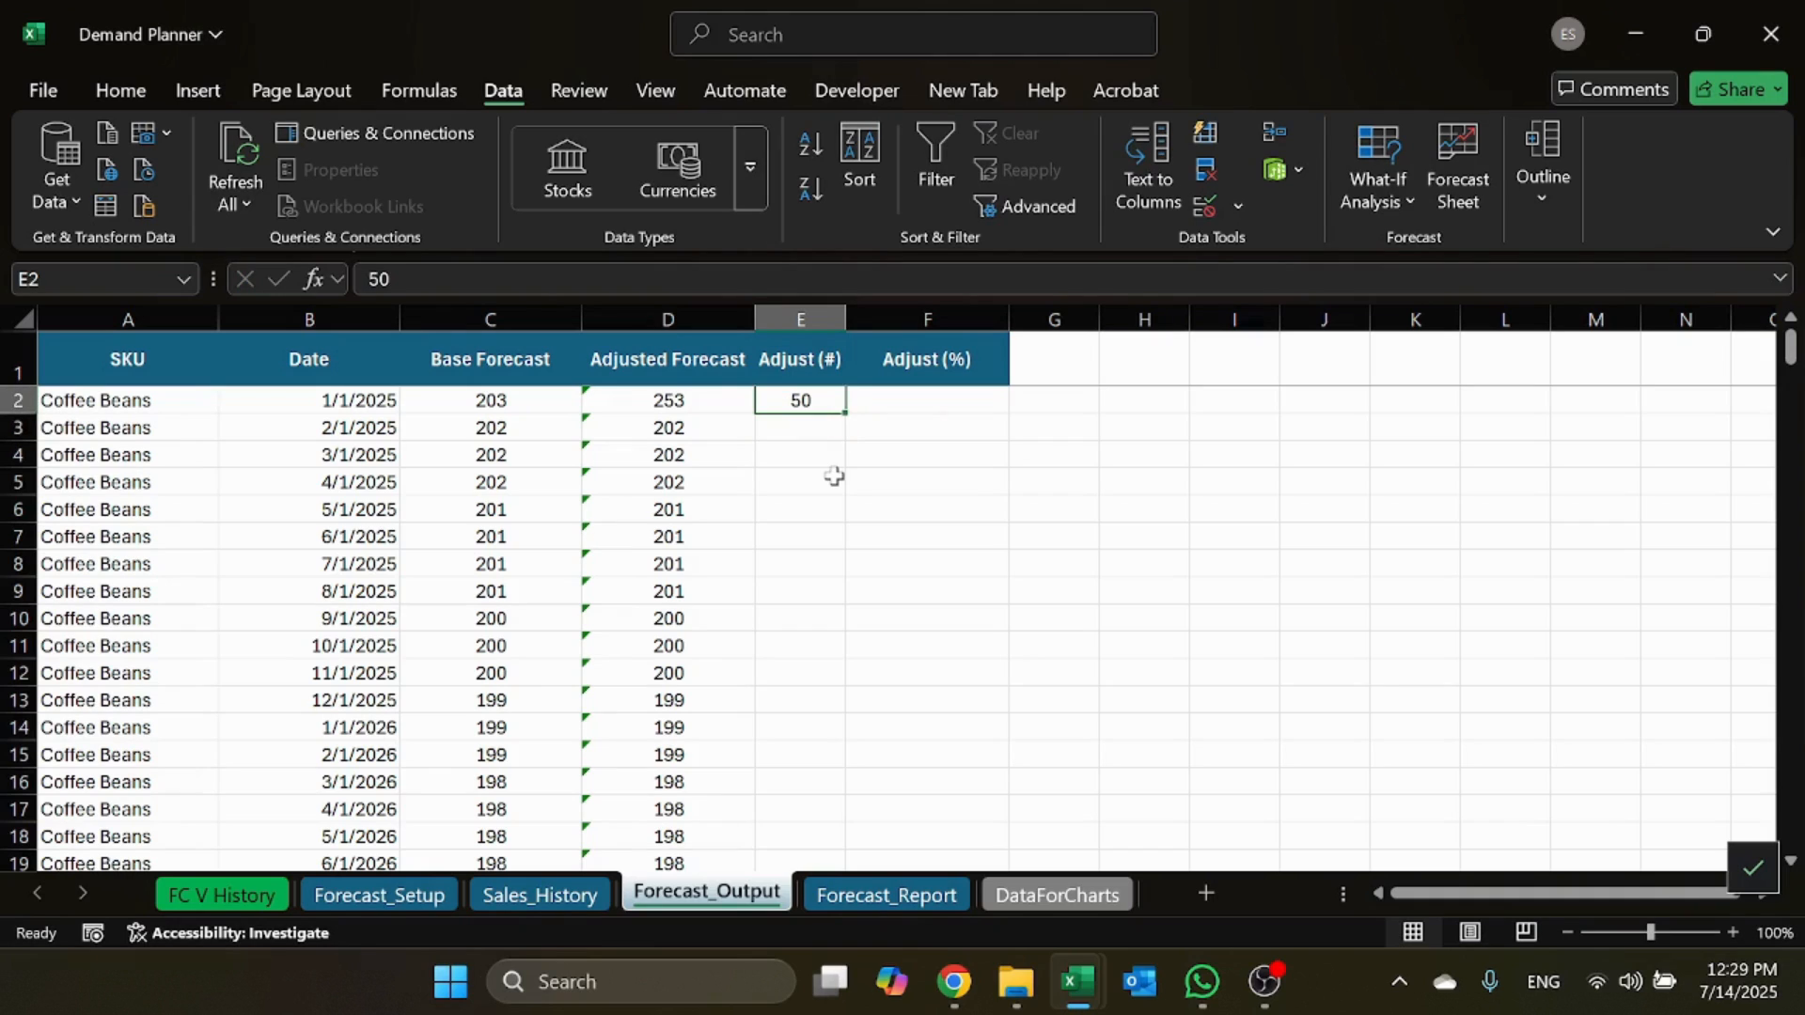
{"action": "key", "text": "Down"}
{"action": "type", "text": "-20"}
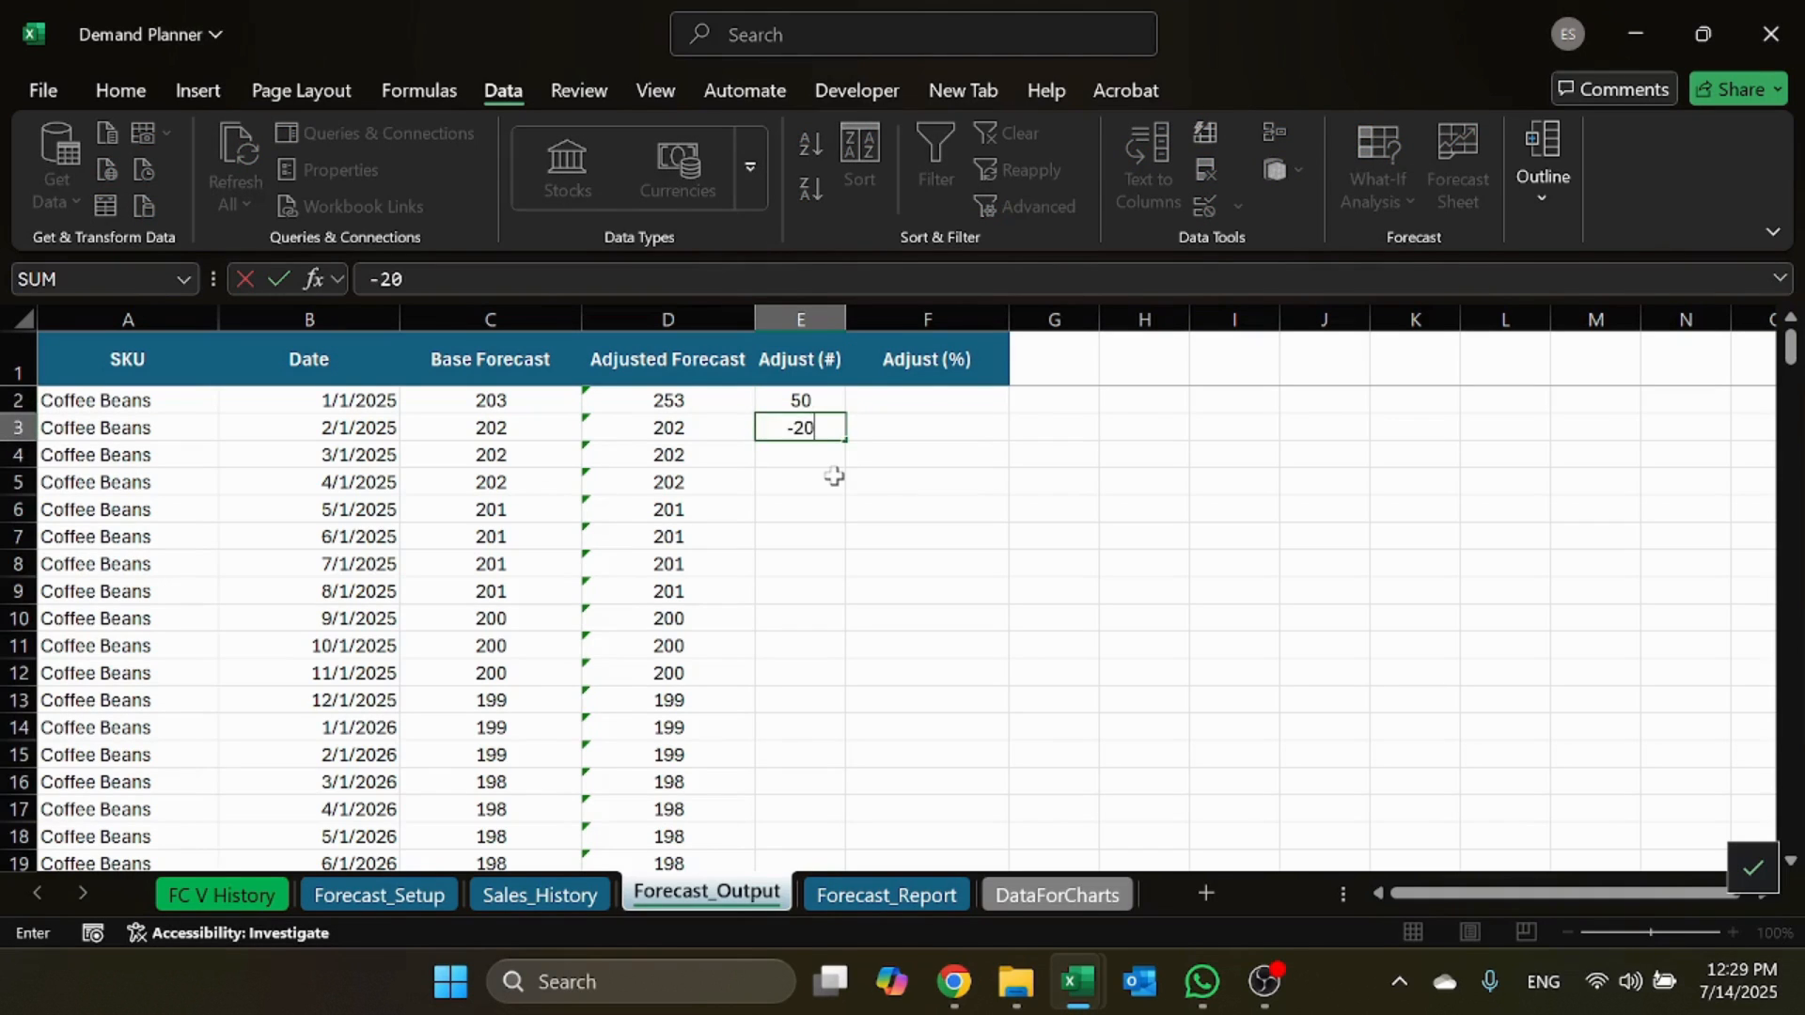
{"action": "key", "text": "Return"}
Step: Enter Adjust (%) values of 20% for 3/1/2025 and -20% for 4/1/2025 in the Coffee Beans rows
{"action": "key", "text": "Right"}
{"action": "type", "text": "20%"}
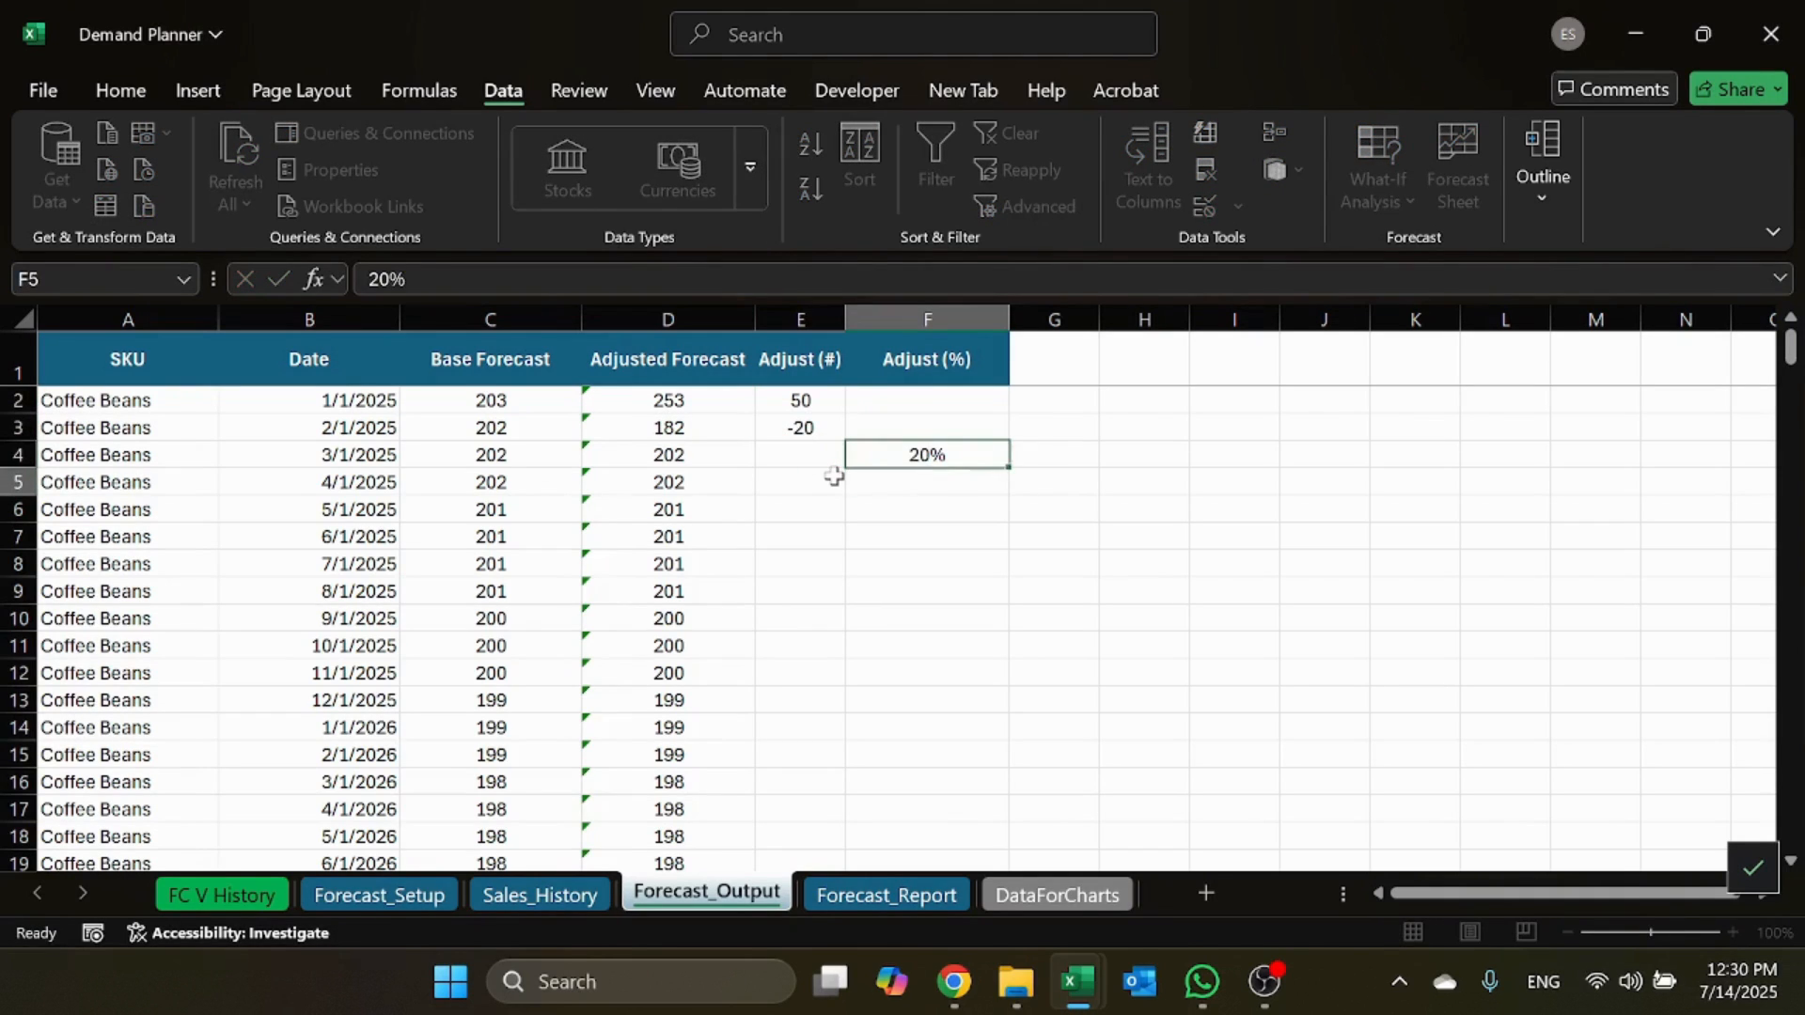
{"action": "key", "text": "Return"}
{"action": "type", "text": "-20%"}
{"action": "key", "text": "Return"}
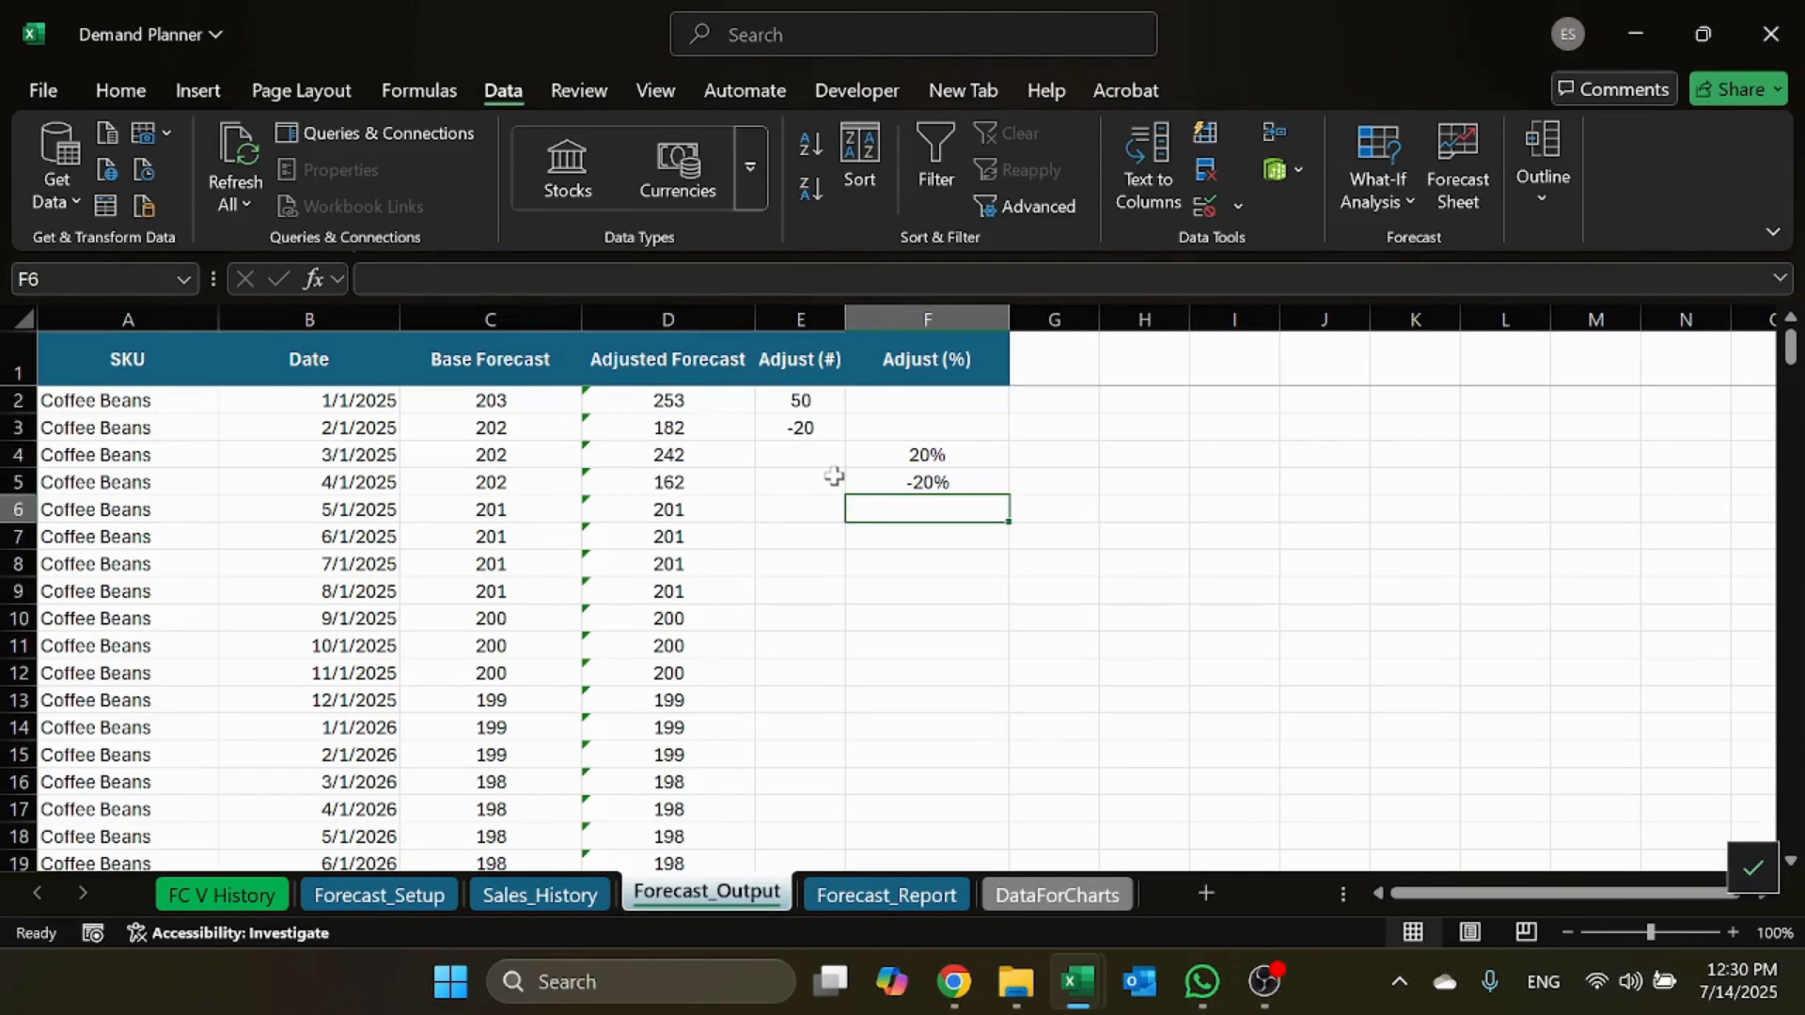
Step: Review the manual adjustment entries in E2:F5 and compare the two adjustment columns with the forecast columns A to D
{"action": "left_click_drag", "start_coordinate": [818, 316], "coordinate": [922, 324]}
{"action": "left_click", "coordinate": [914, 403]}
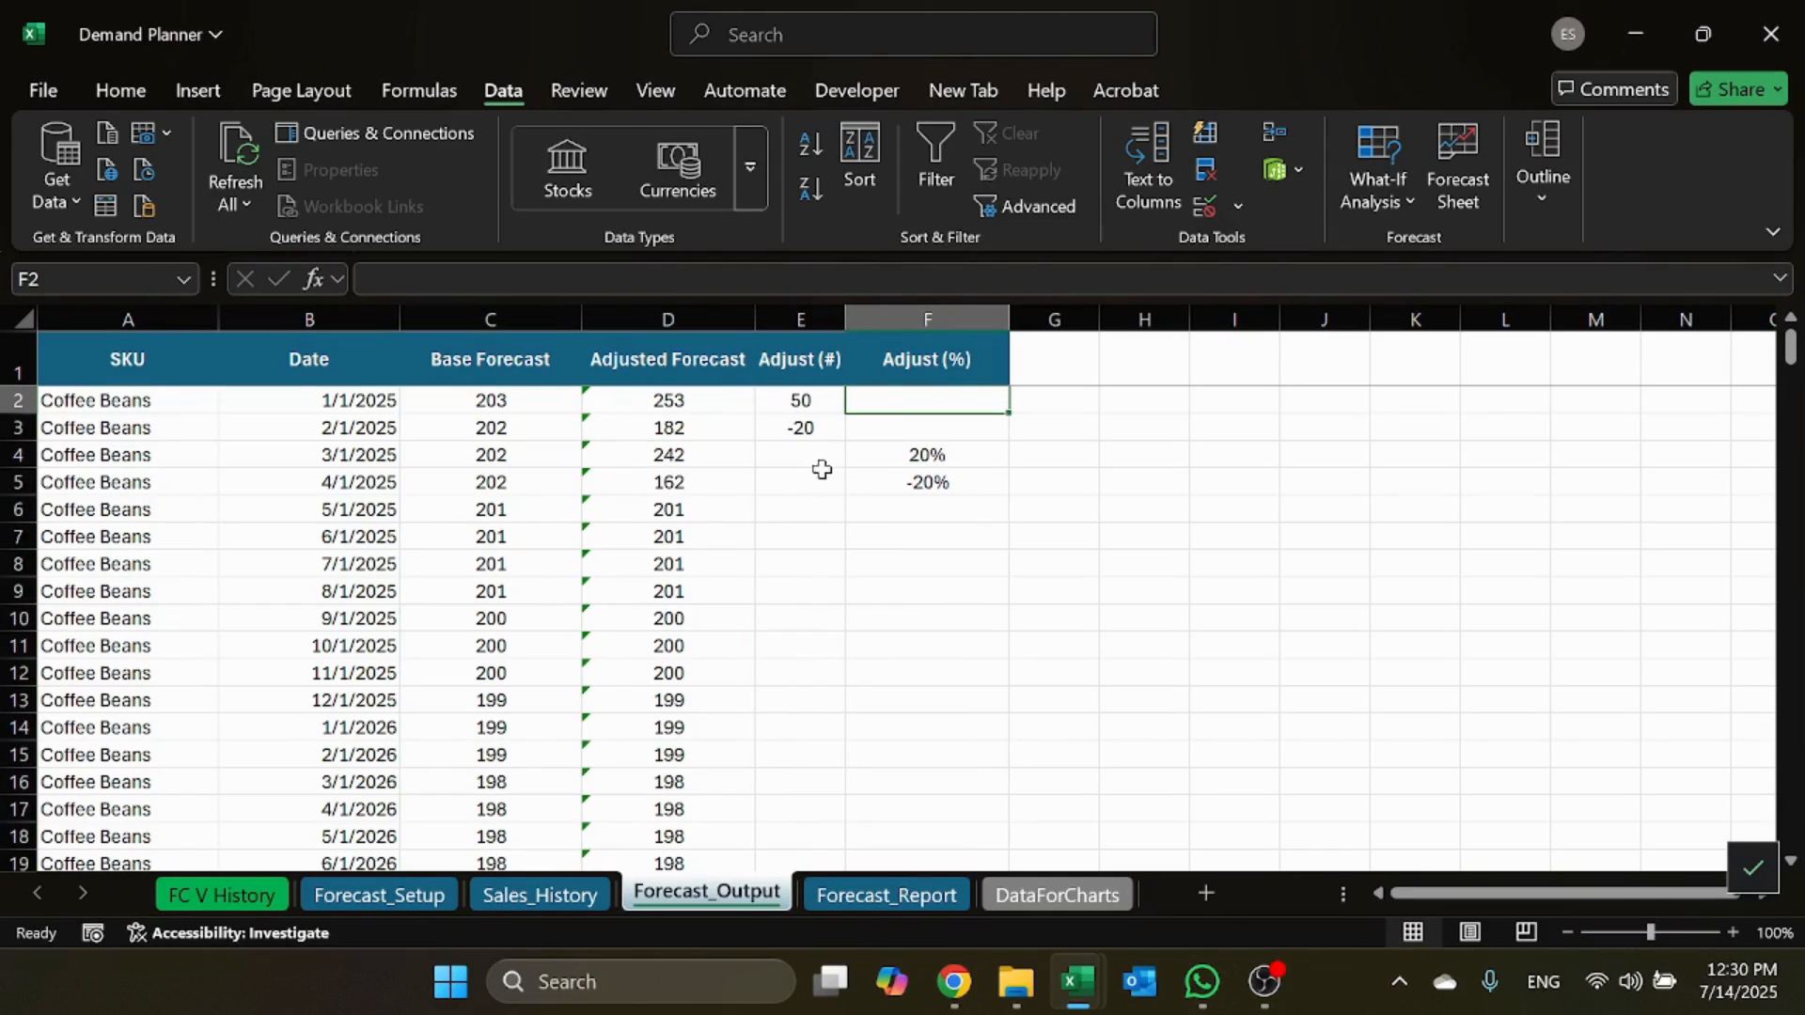
{"action": "left_click_drag", "start_coordinate": [802, 400], "coordinate": [894, 475]}
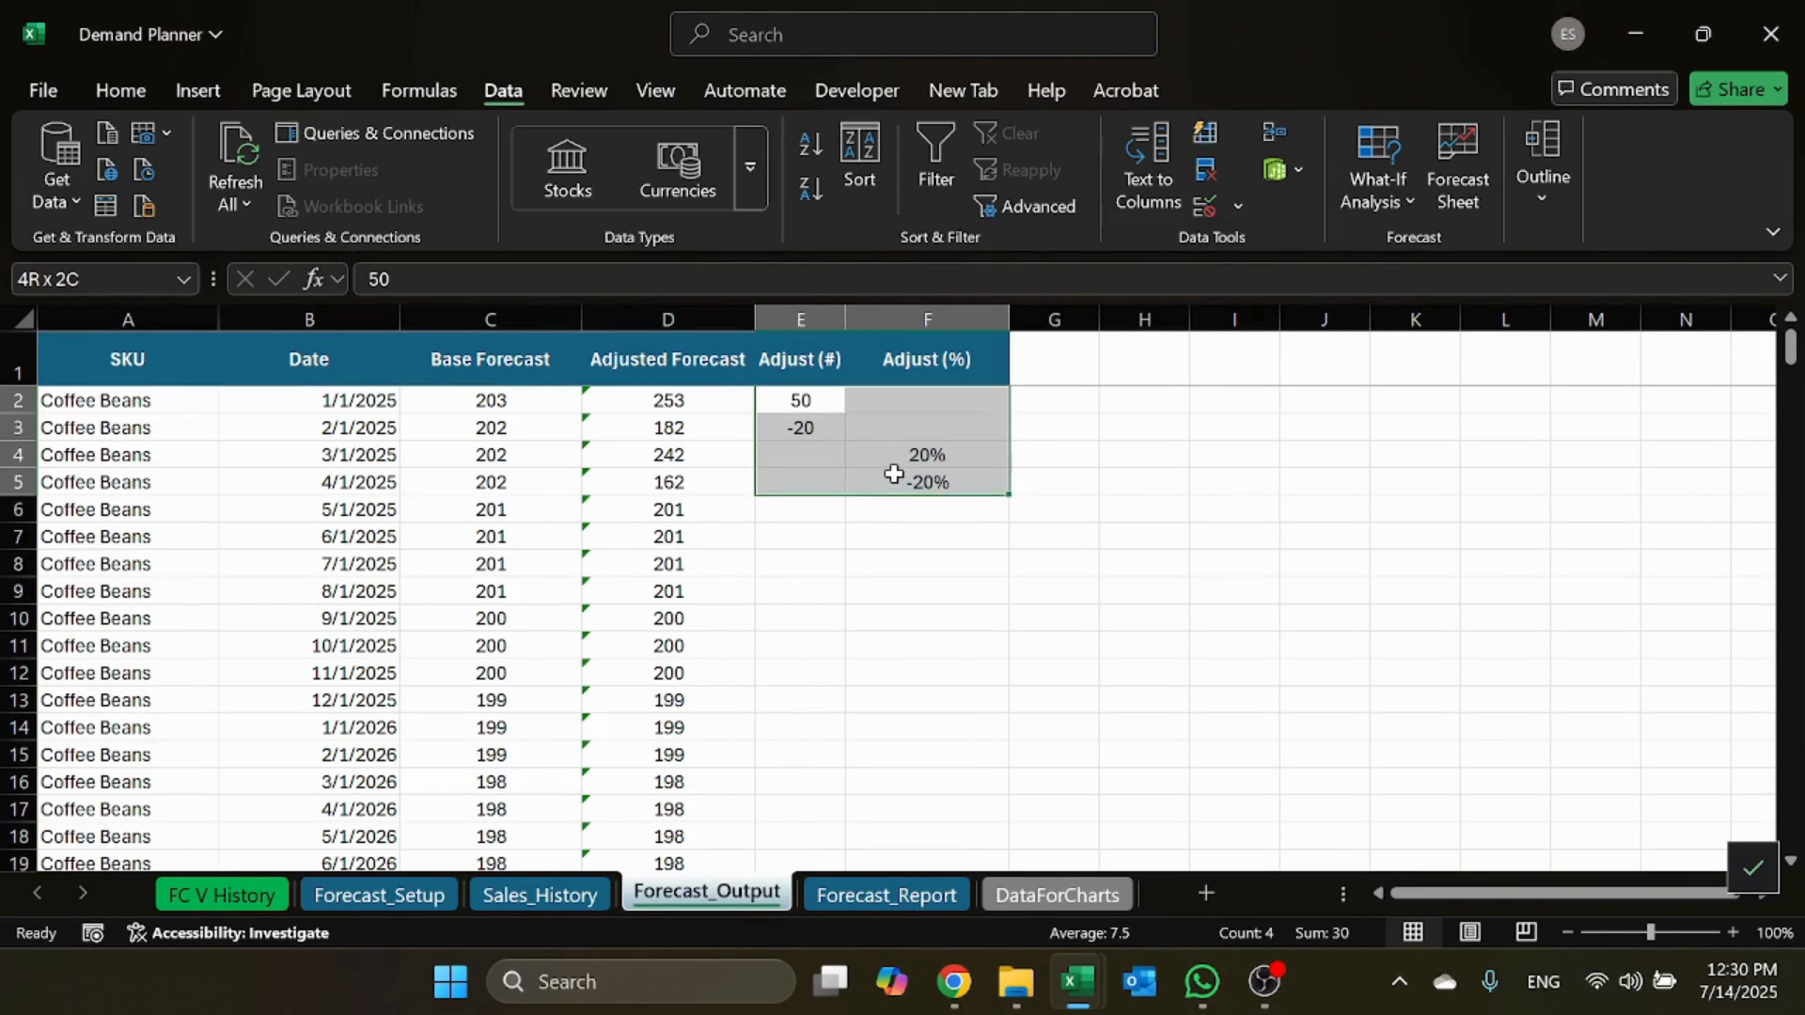
{"action": "left_click", "coordinate": [802, 645]}
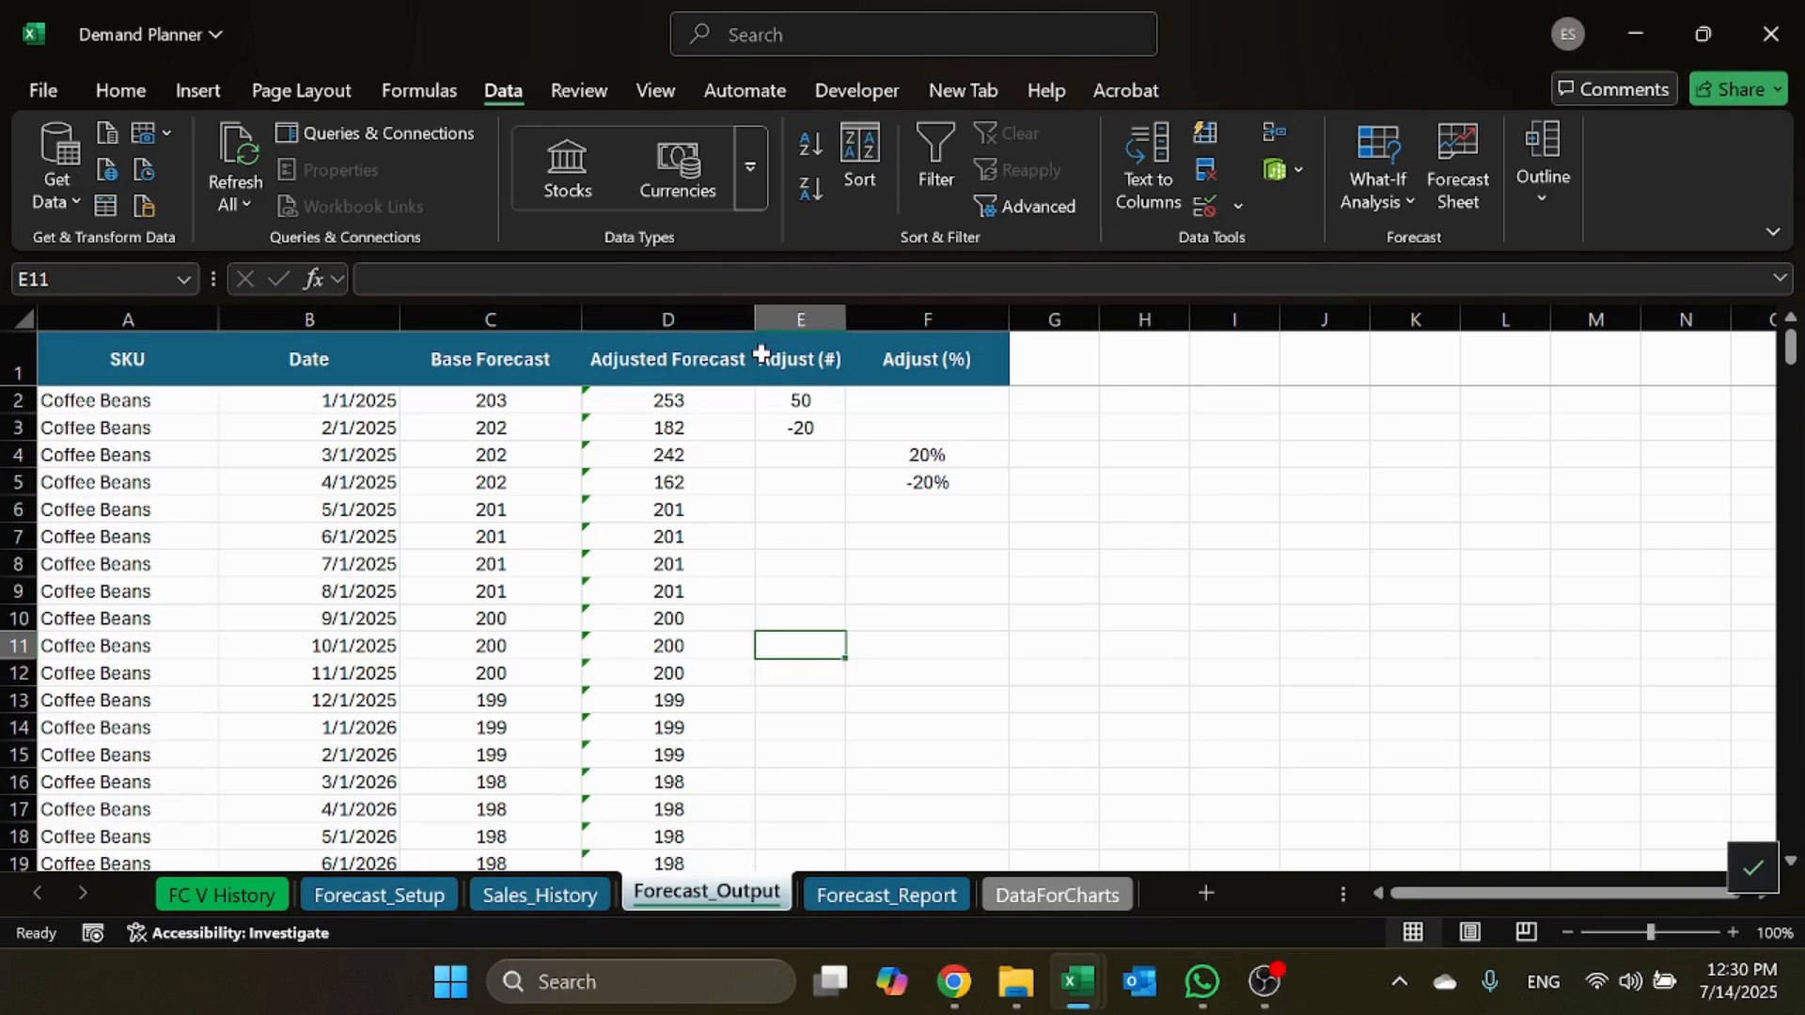
{"action": "left_click_drag", "start_coordinate": [127, 322], "coordinate": [649, 339]}
{"action": "left_click", "coordinate": [800, 454]}
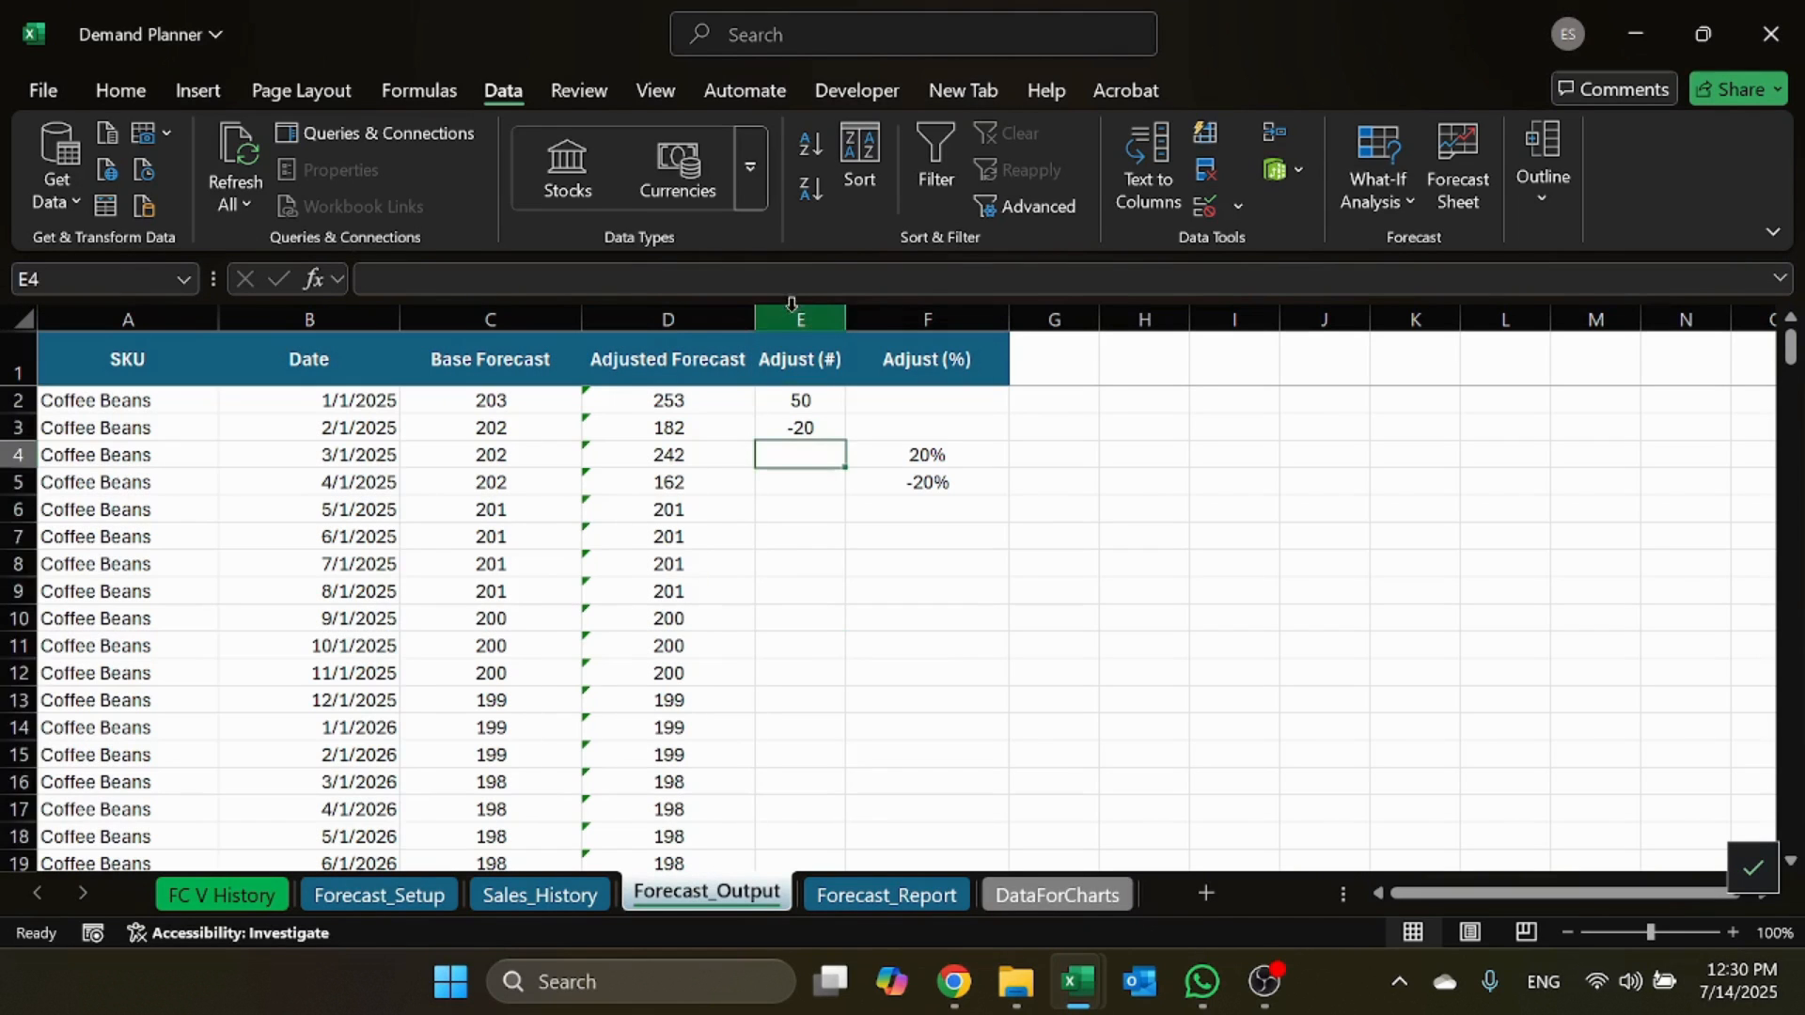
{"action": "left_click_drag", "start_coordinate": [800, 320], "coordinate": [927, 320]}
{"action": "left_click", "coordinate": [918, 592]}
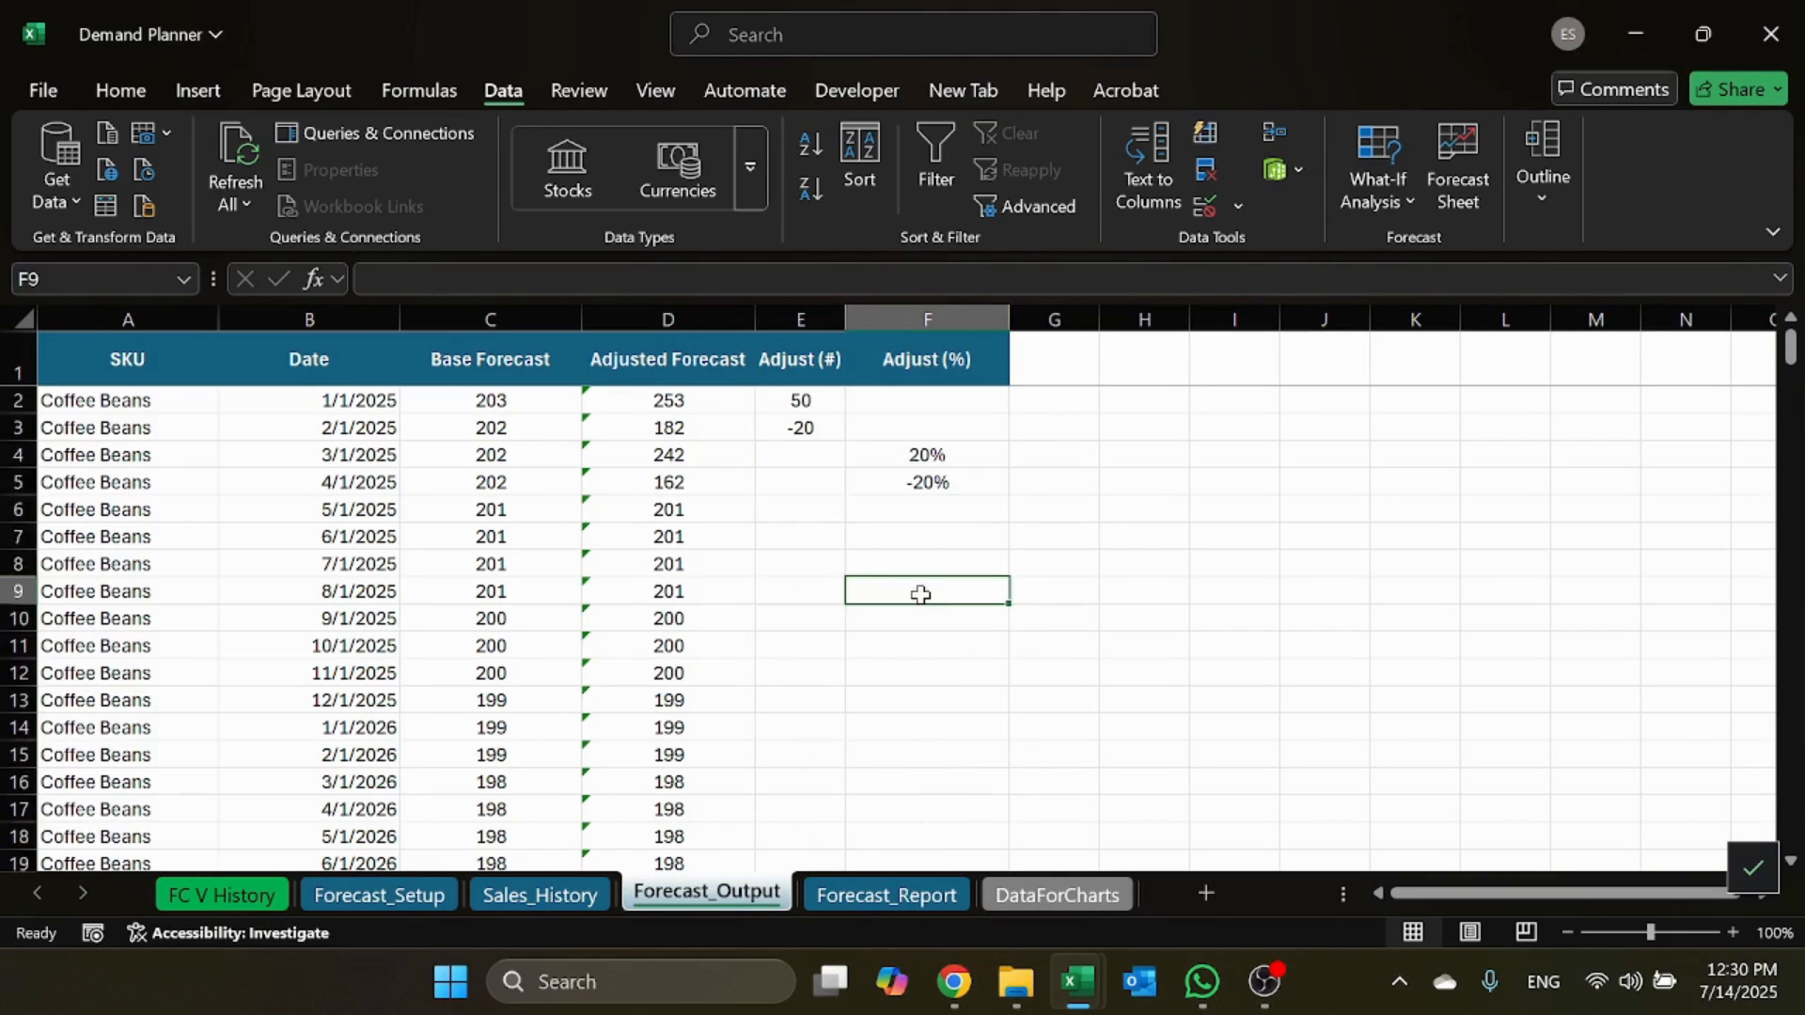
Step: On the Sales_History sheet, examine the SKU, Date, Qty Sold, Ignore and Reason columns and the options allowed for Ignore
{"action": "left_click", "coordinate": [565, 898]}
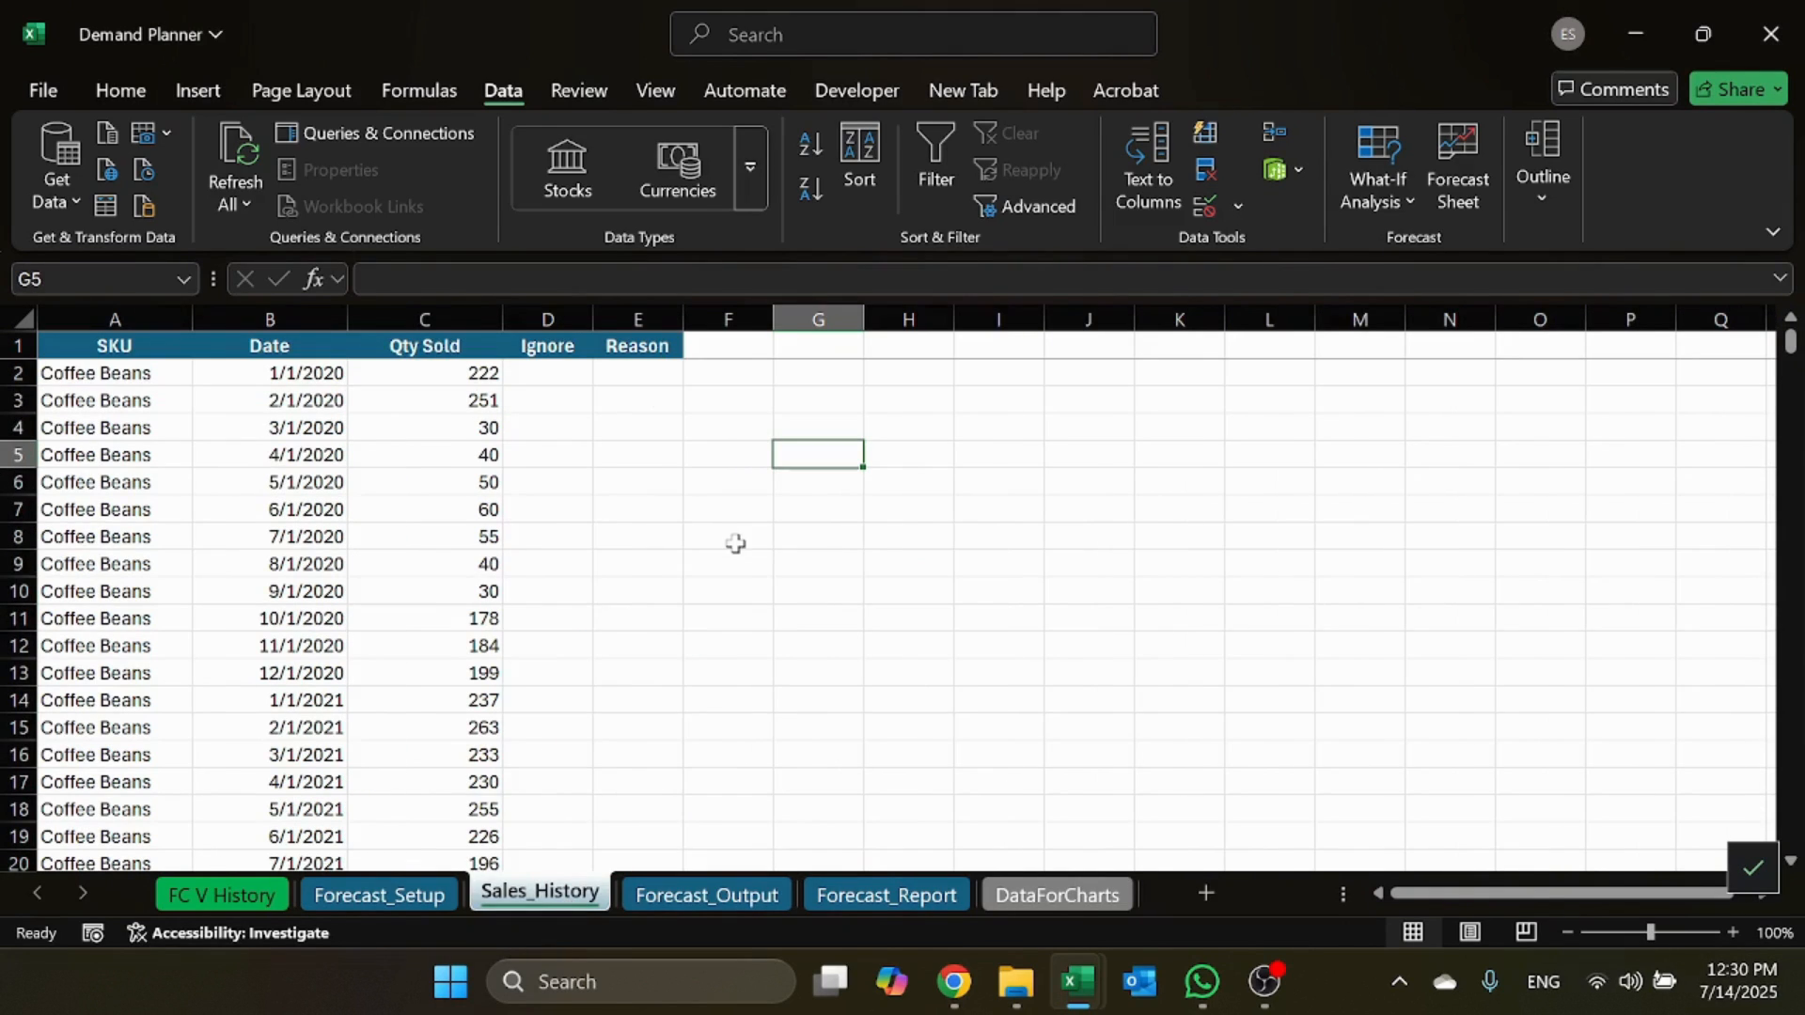
{"action": "left_click", "coordinate": [139, 350]}
{"action": "left_click", "coordinate": [291, 344]}
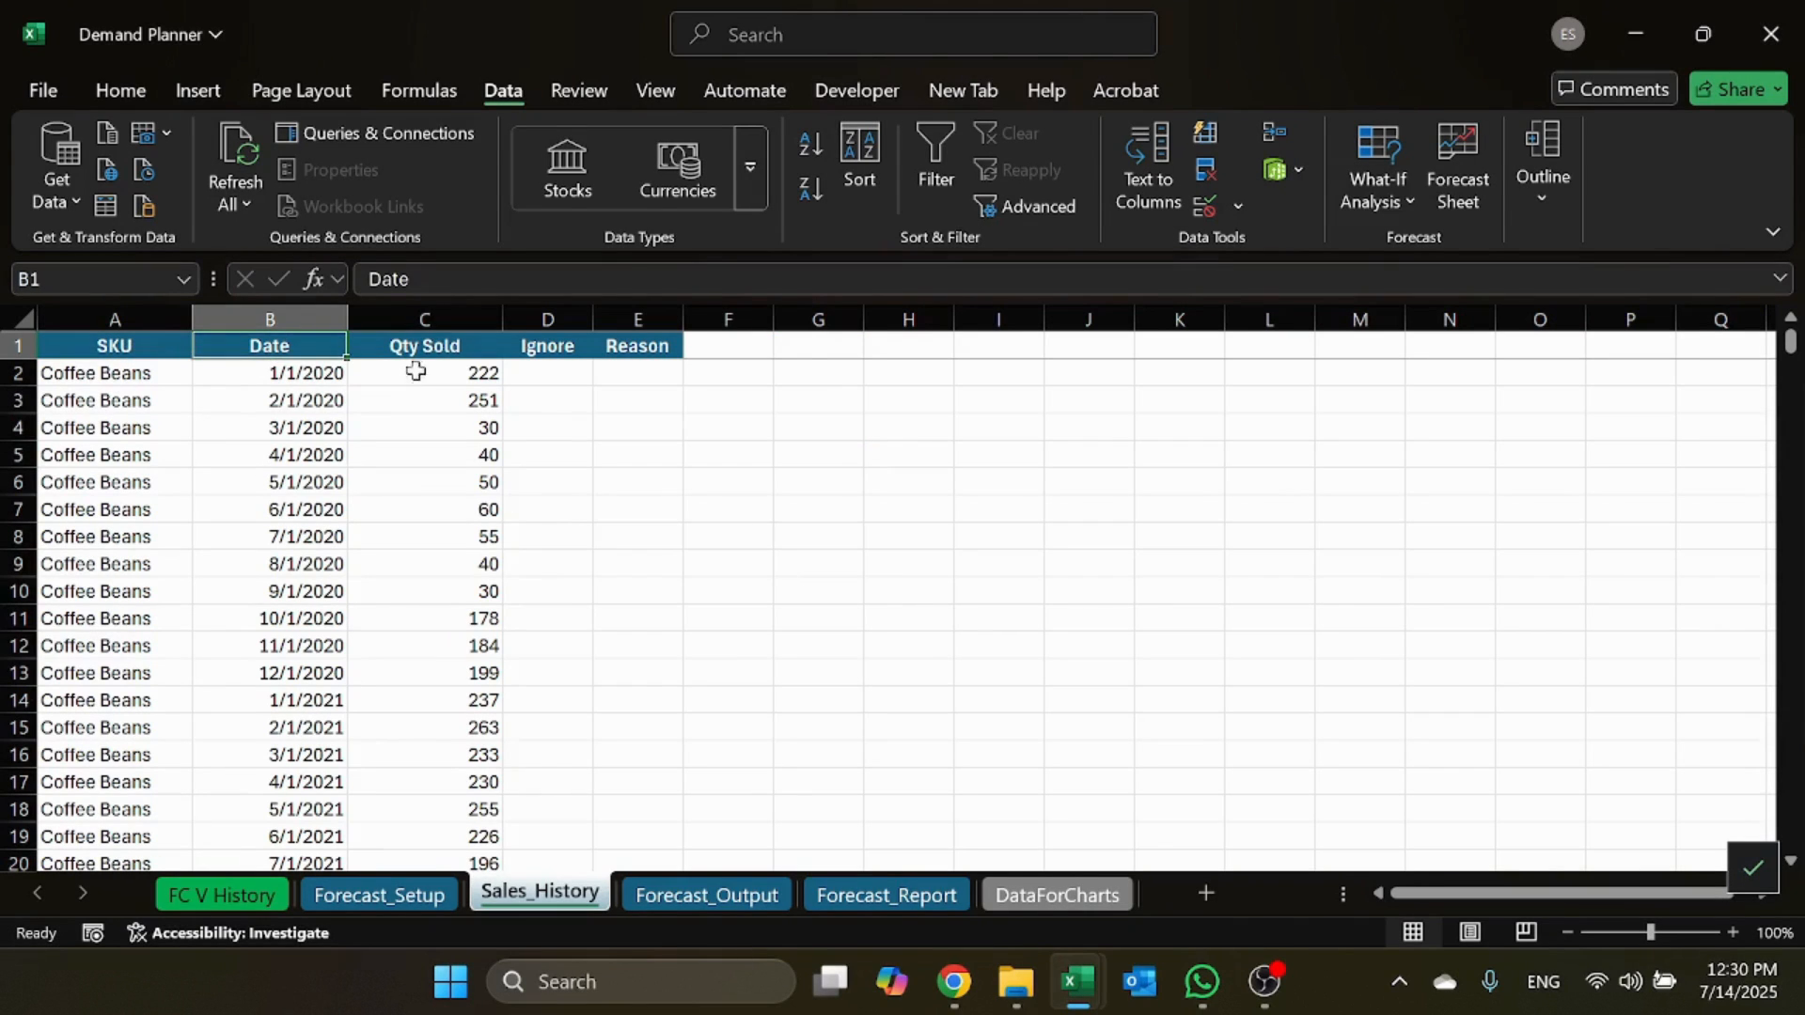
{"action": "left_click", "coordinate": [449, 348]}
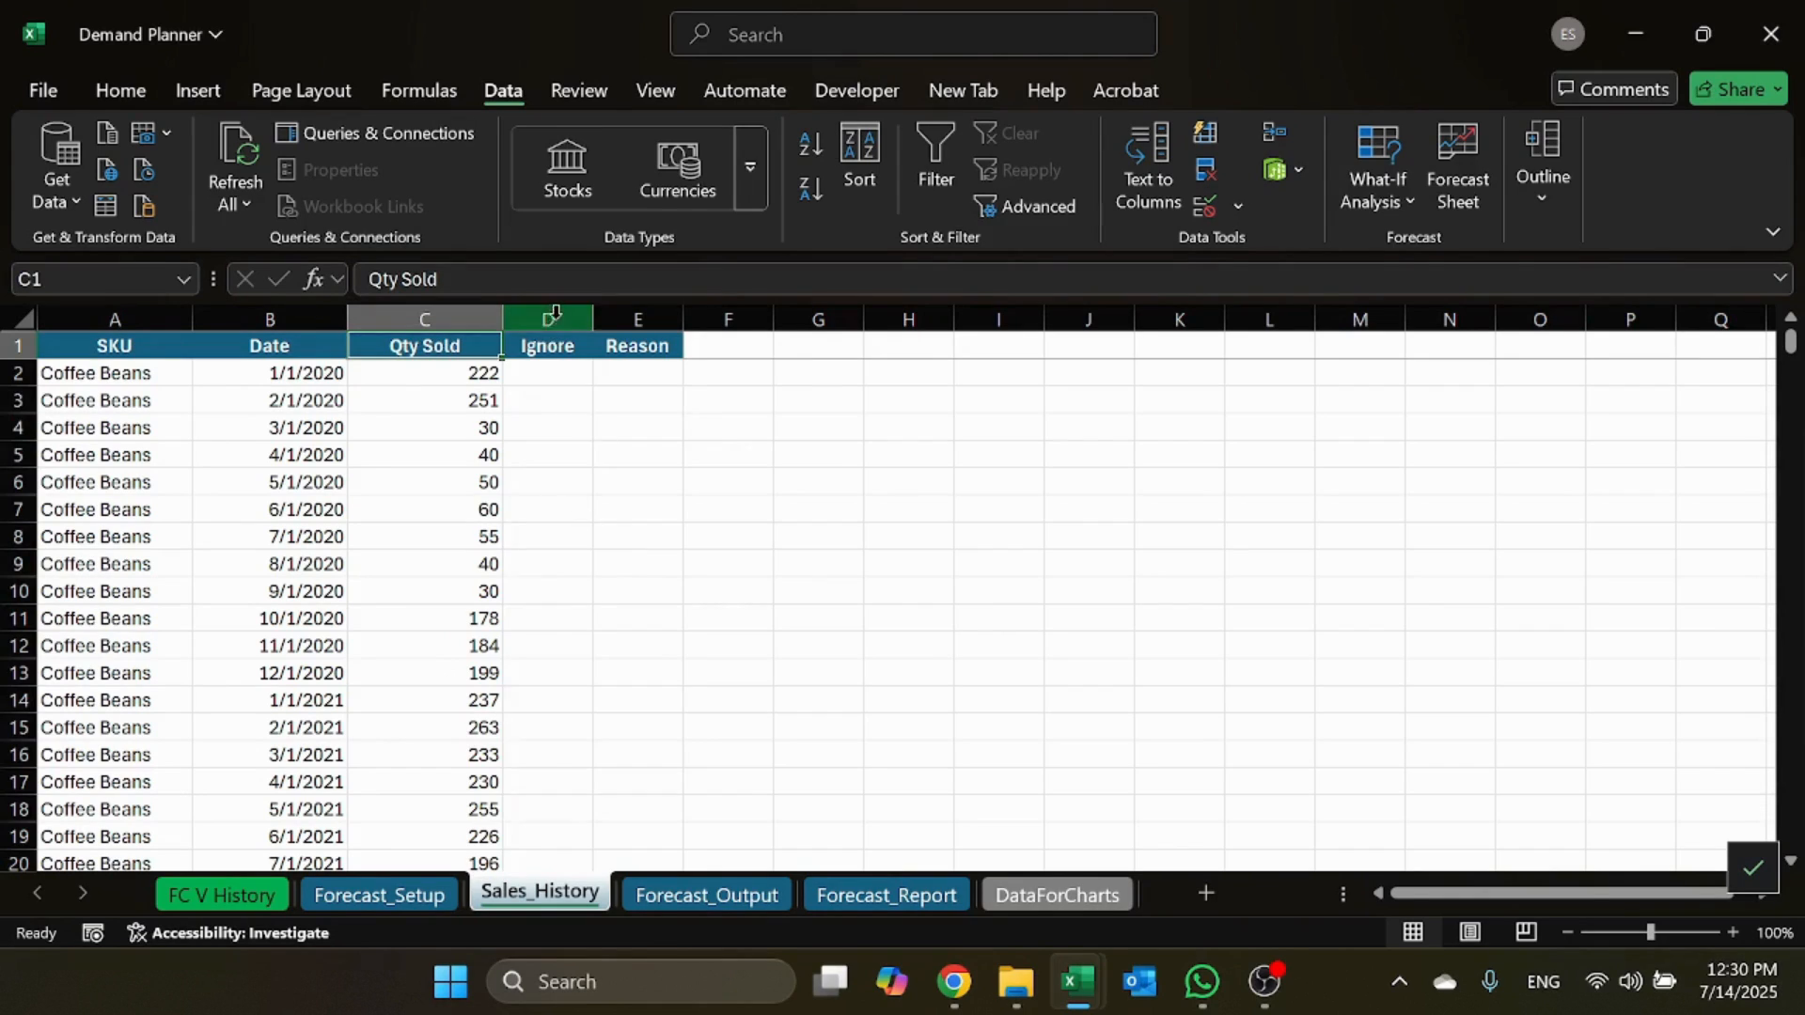
{"action": "left_click_drag", "start_coordinate": [547, 319], "coordinate": [638, 319]}
{"action": "left_click", "coordinate": [598, 425]}
{"action": "left_click", "coordinate": [541, 382]}
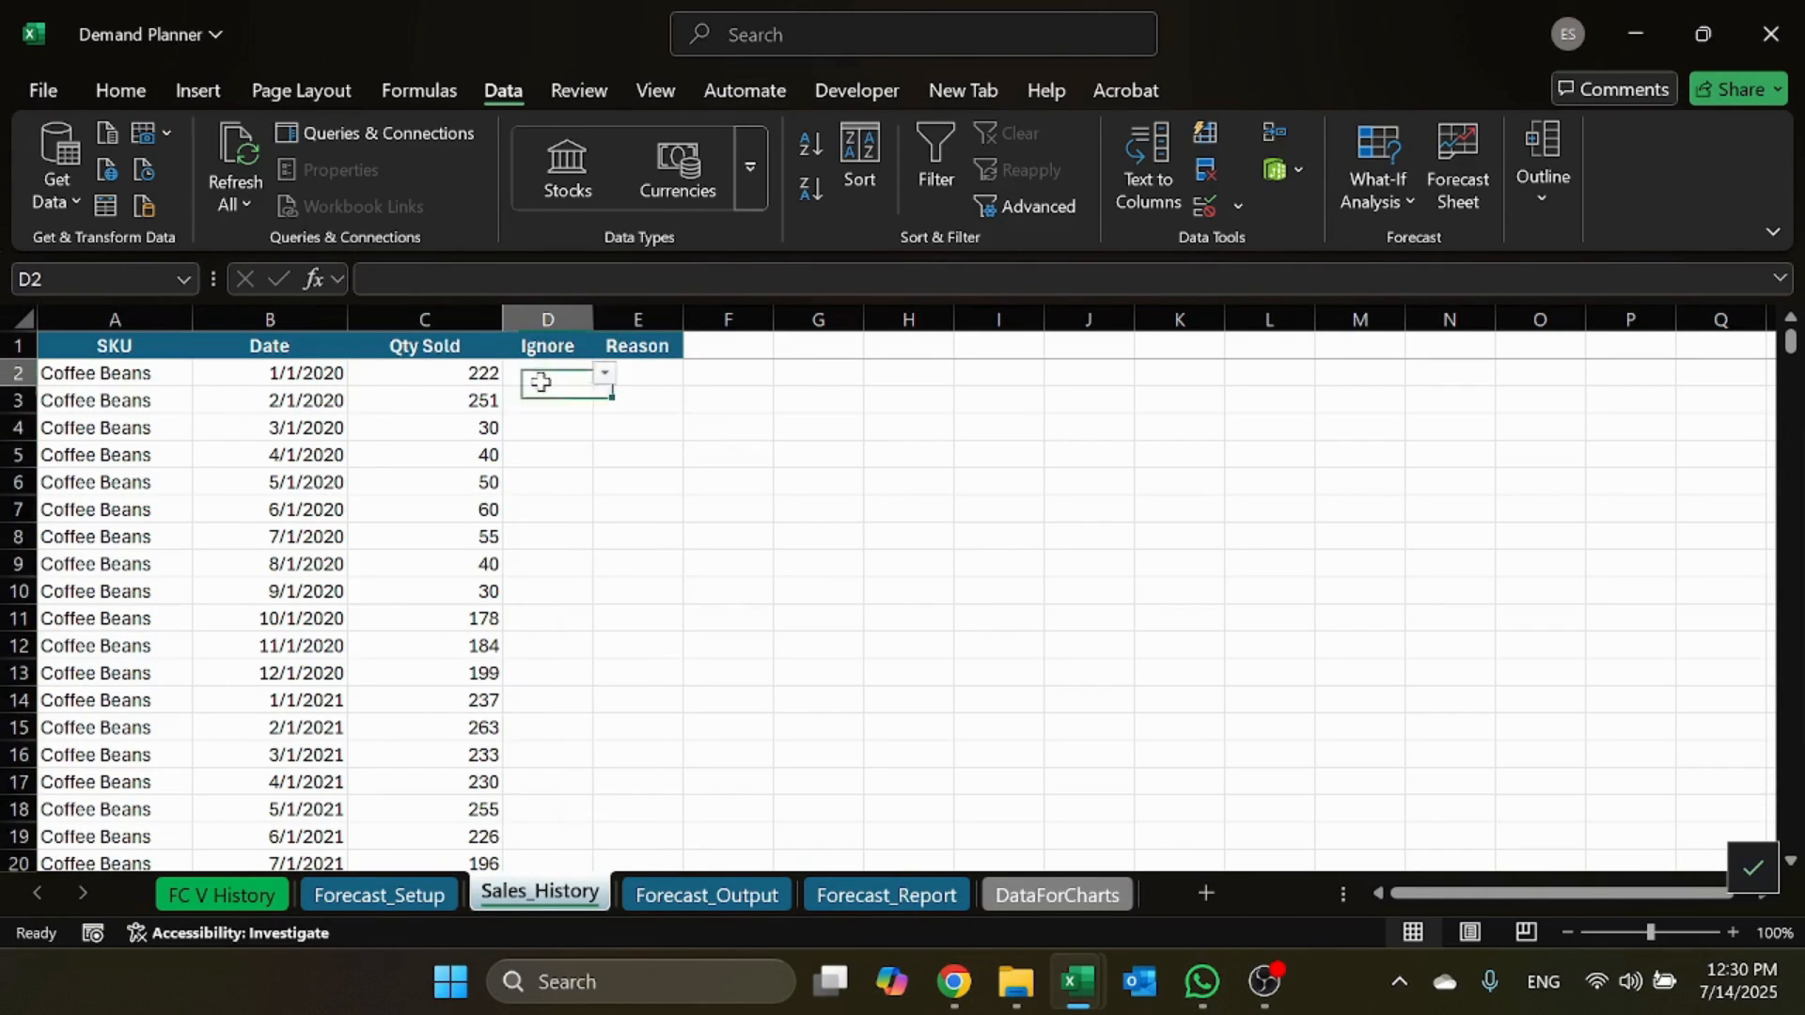
{"action": "left_click", "coordinate": [604, 374]}
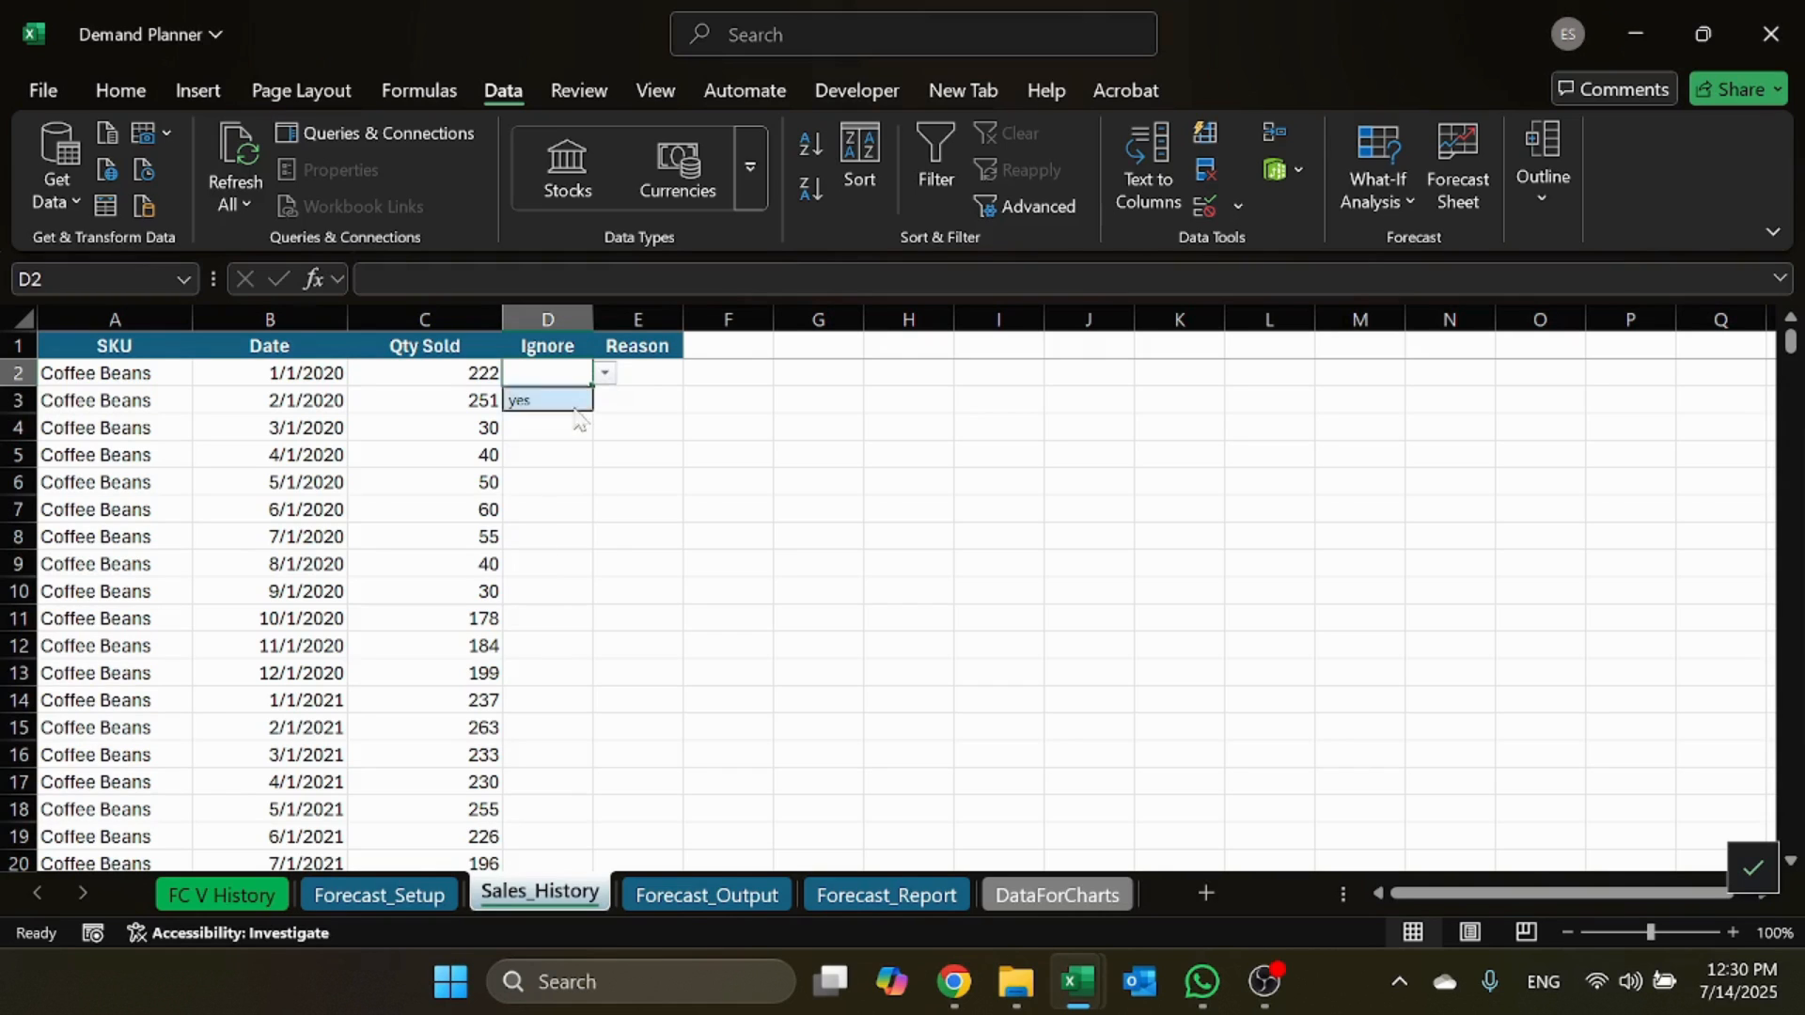
{"action": "left_click", "coordinate": [543, 565]}
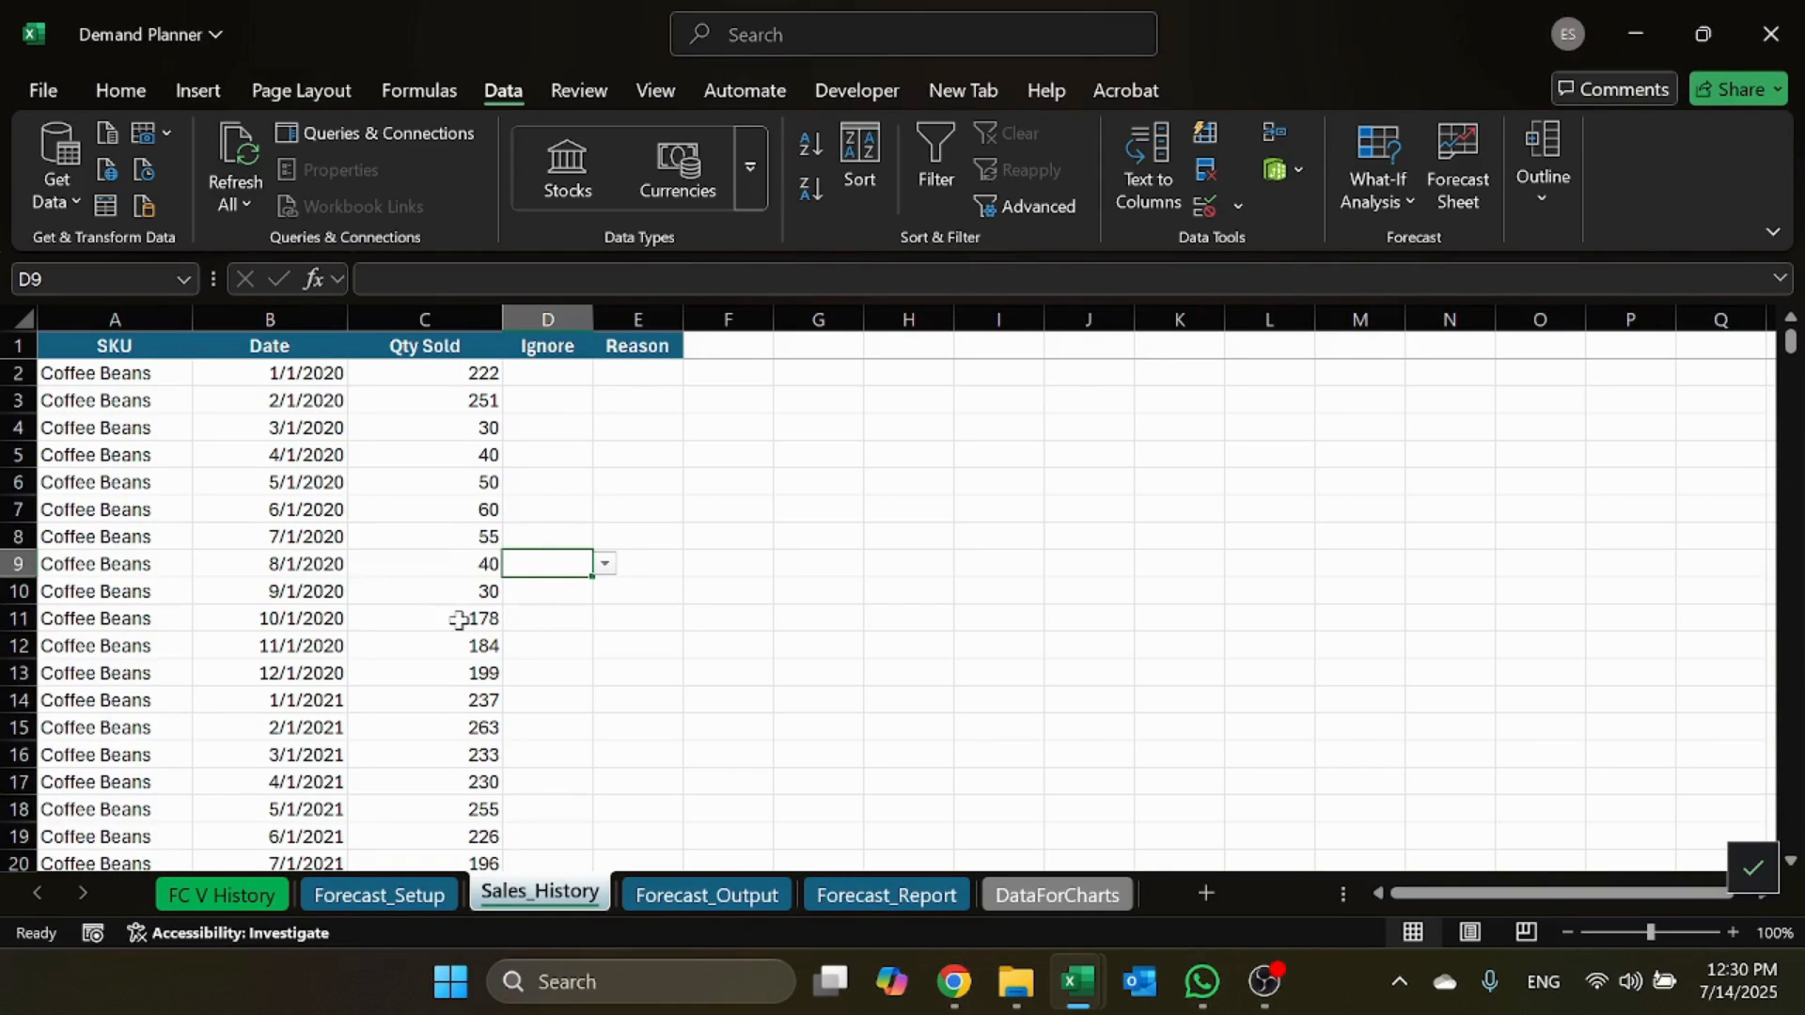
Step: Set Qty Sold for Coffee Beans on 8/1/2020 to 950 and set that row's Ignore value to yes
{"action": "left_click", "coordinate": [470, 568]}
{"action": "type", "text": "95"}
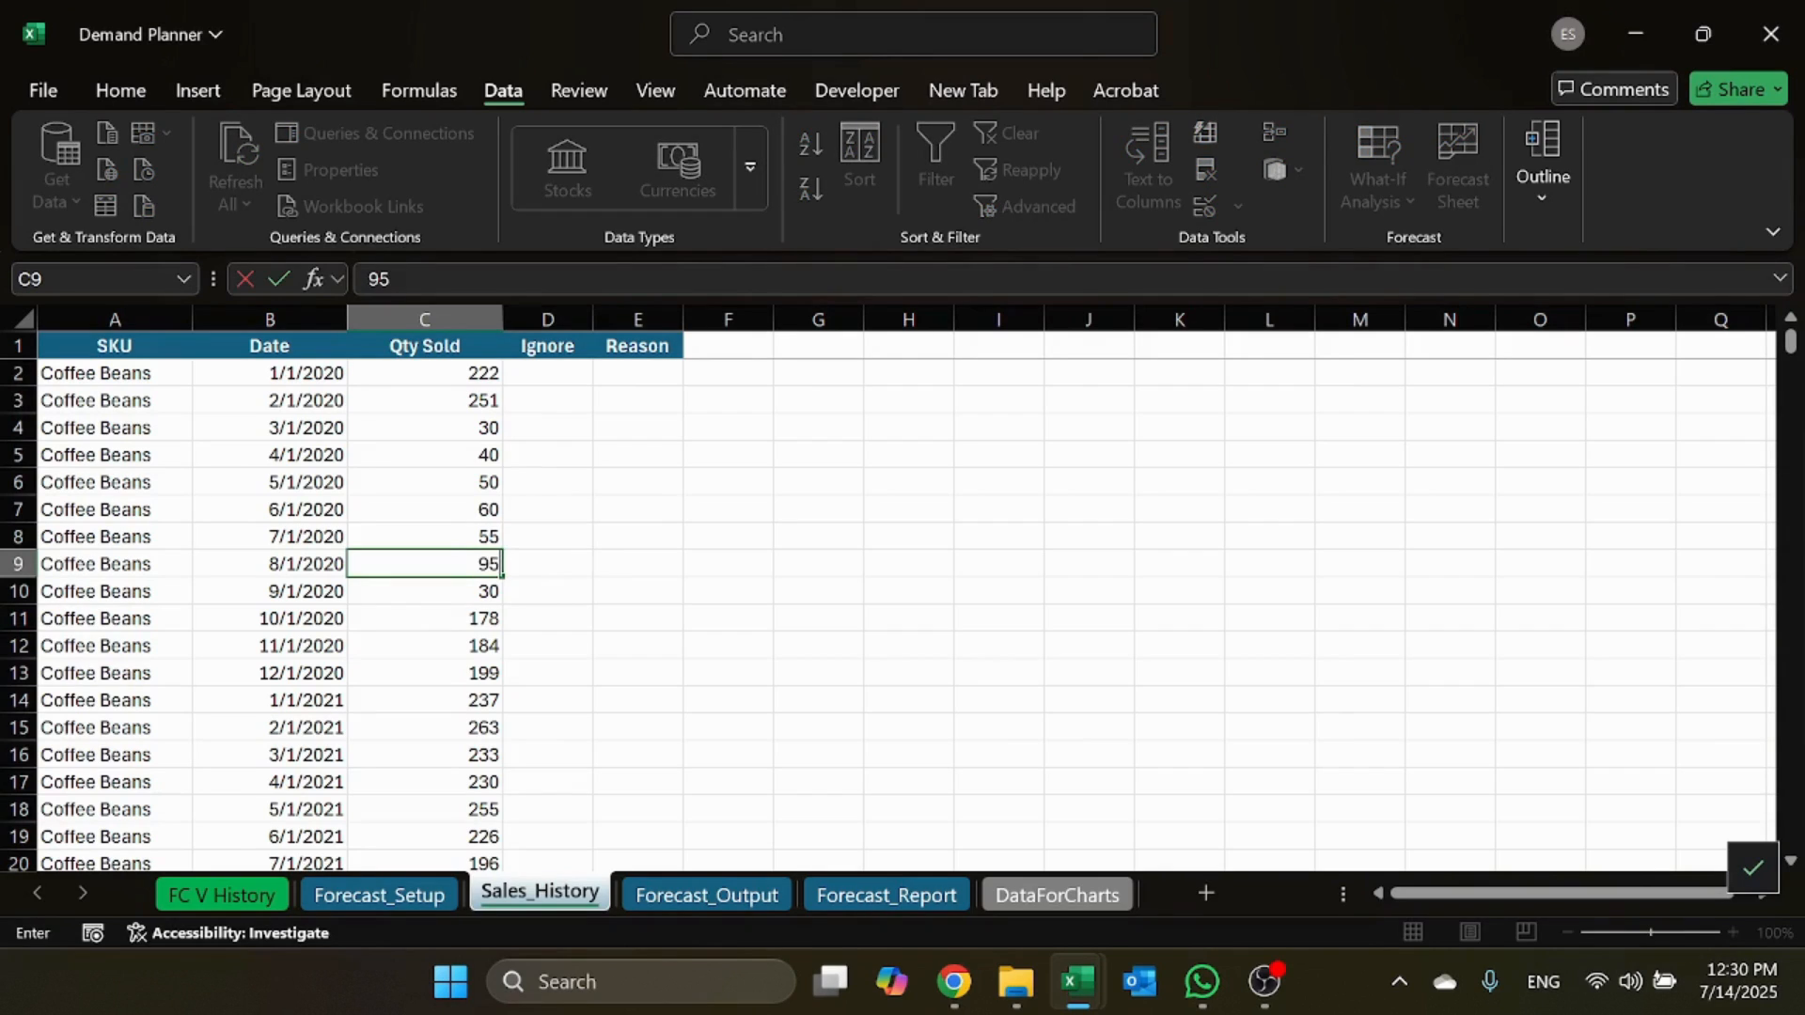
{"action": "key", "text": "Return"}
{"action": "key", "text": "Up"}
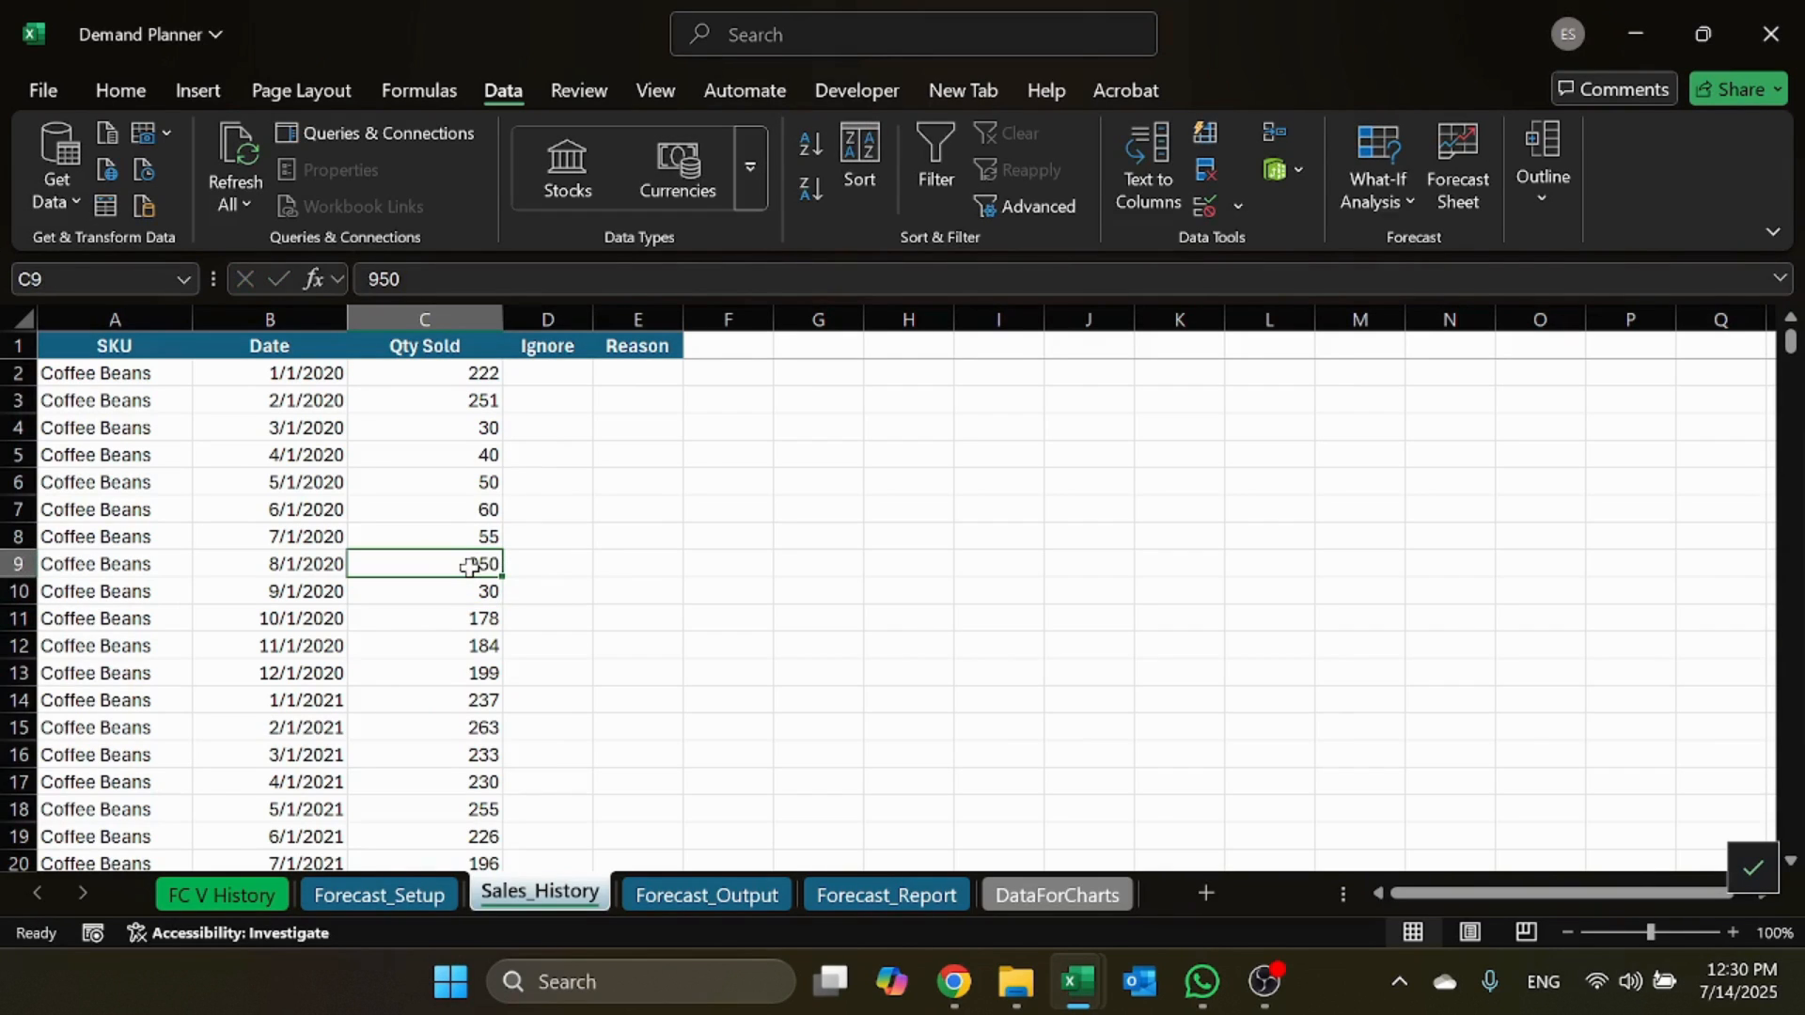
{"action": "left_click", "coordinate": [562, 570]}
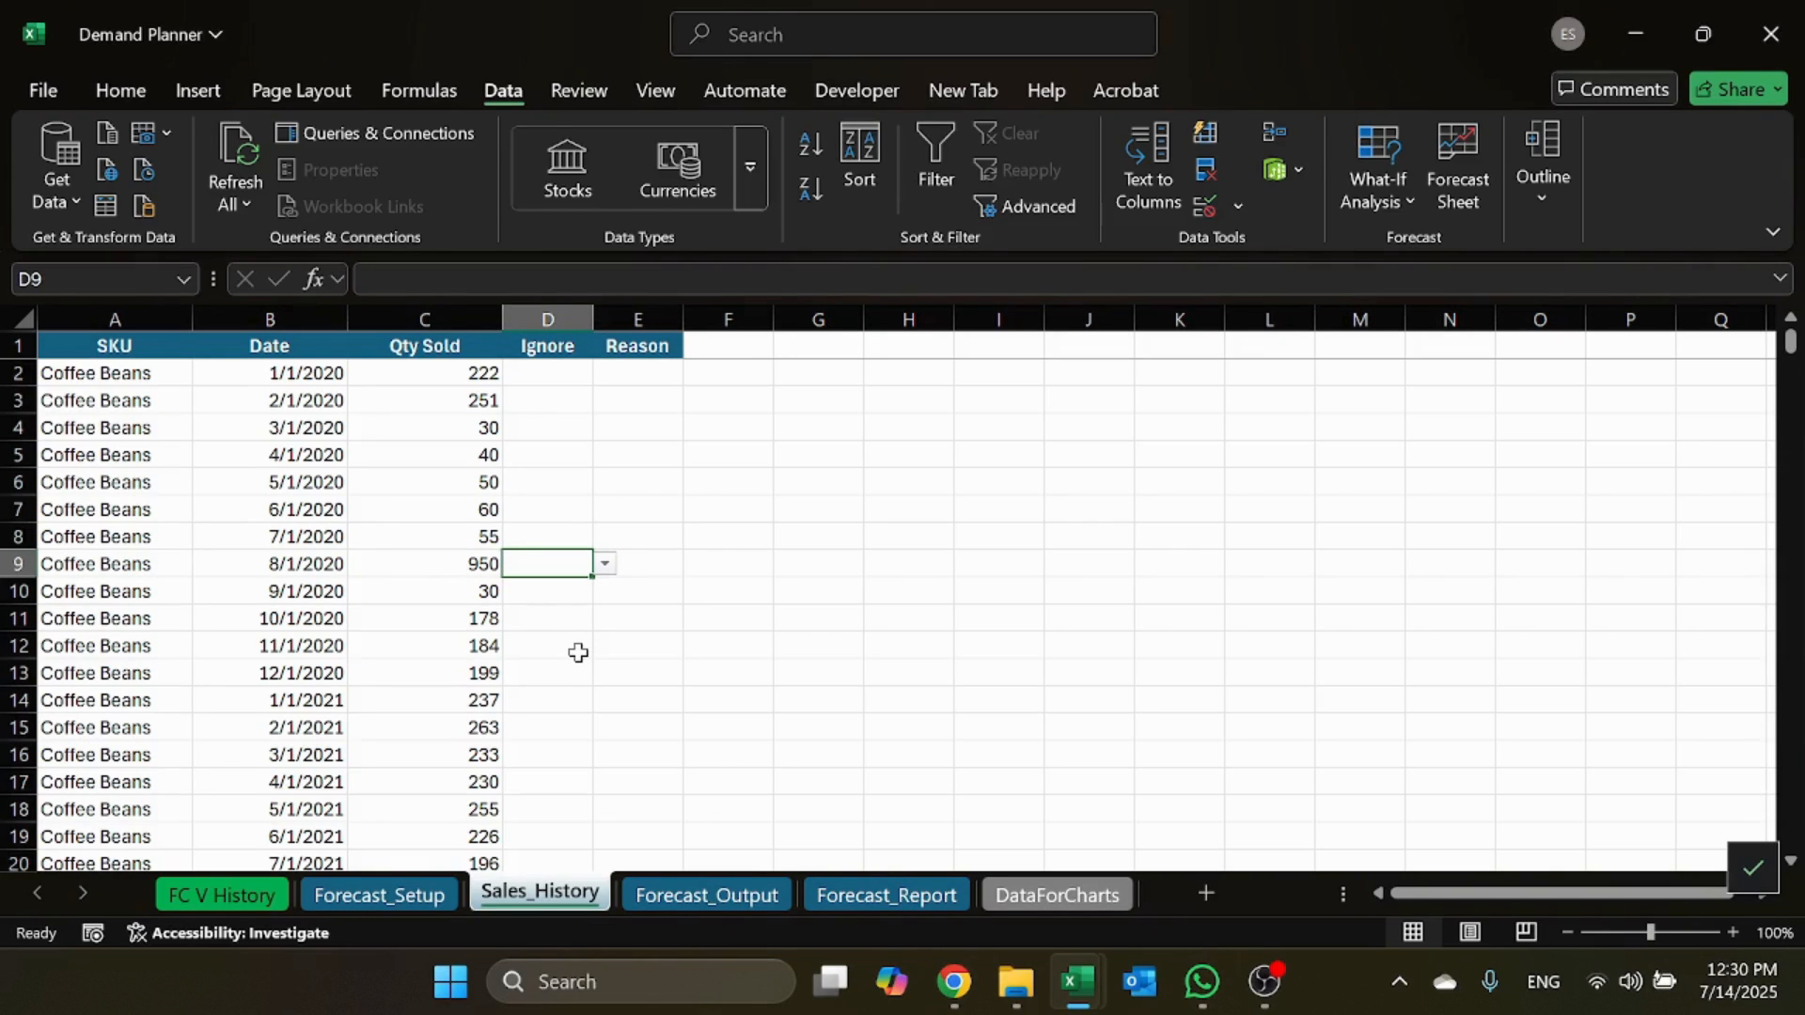
{"action": "left_click", "coordinate": [604, 563]}
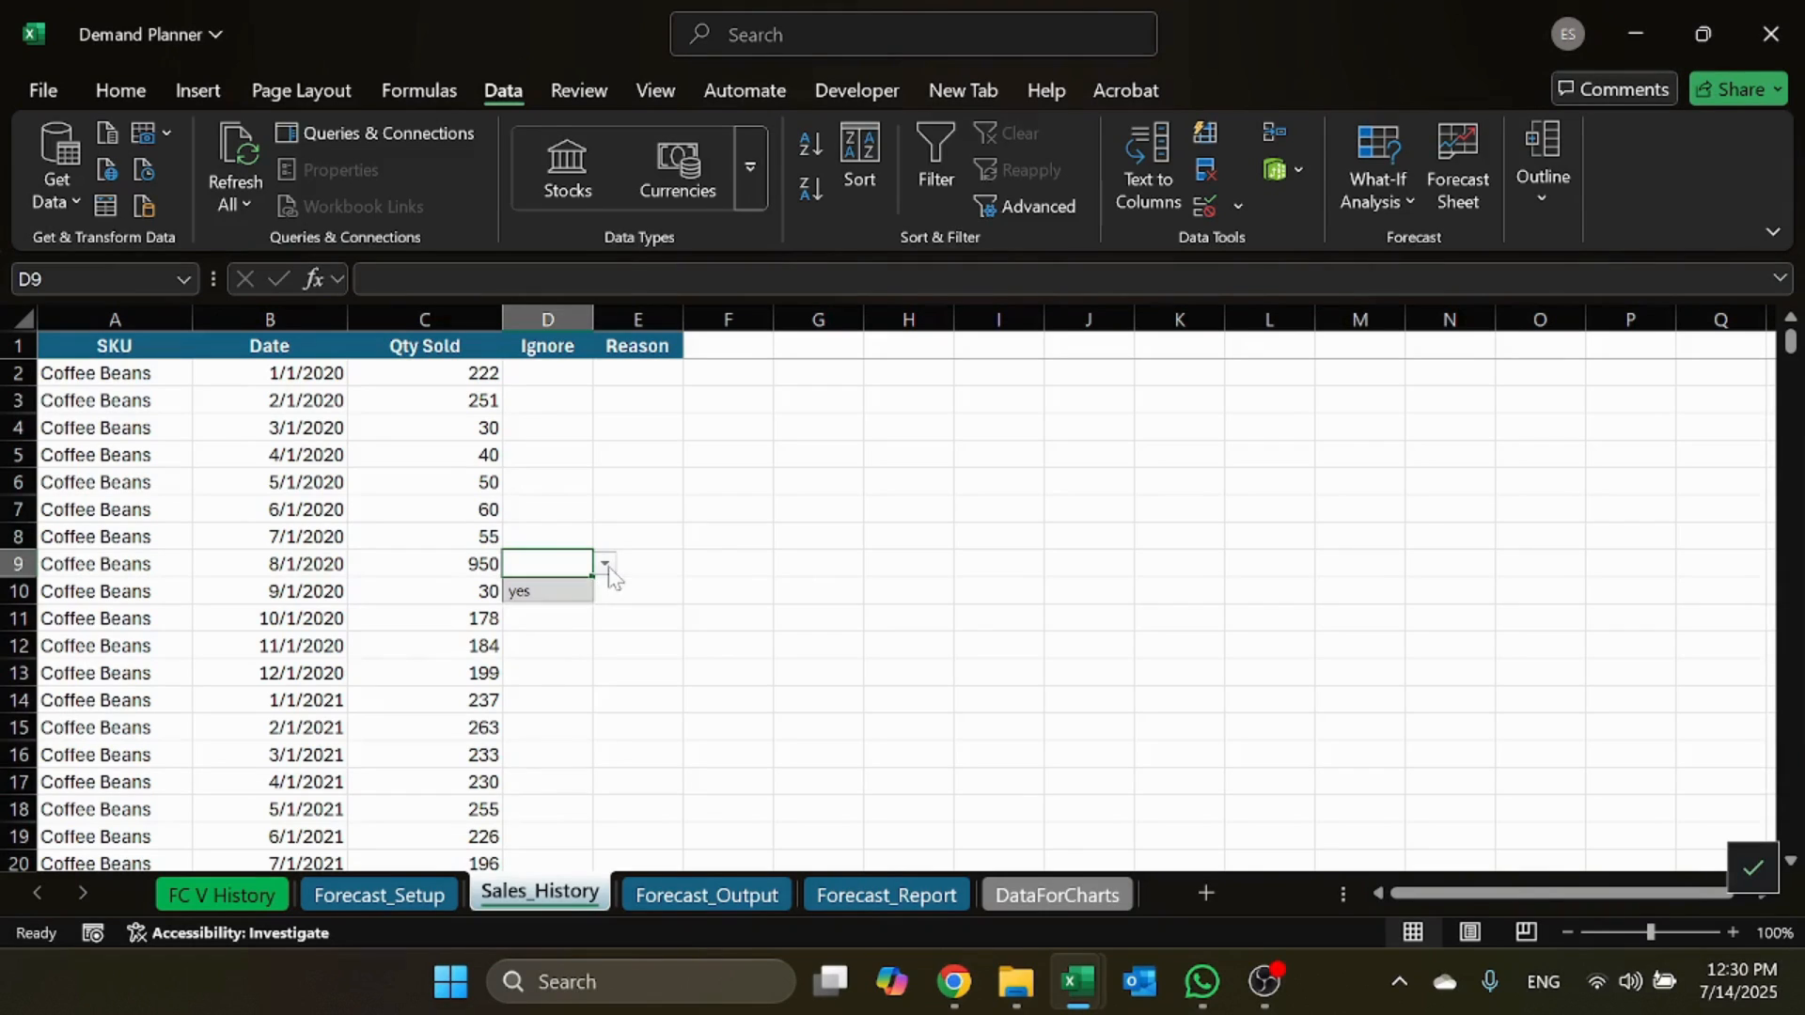
{"action": "left_click", "coordinate": [573, 592]}
Step: Enter "Marketing promo" as the Reason for the ignored 8/1/2020 row and widen the Reason column
{"action": "left_click", "coordinate": [671, 571]}
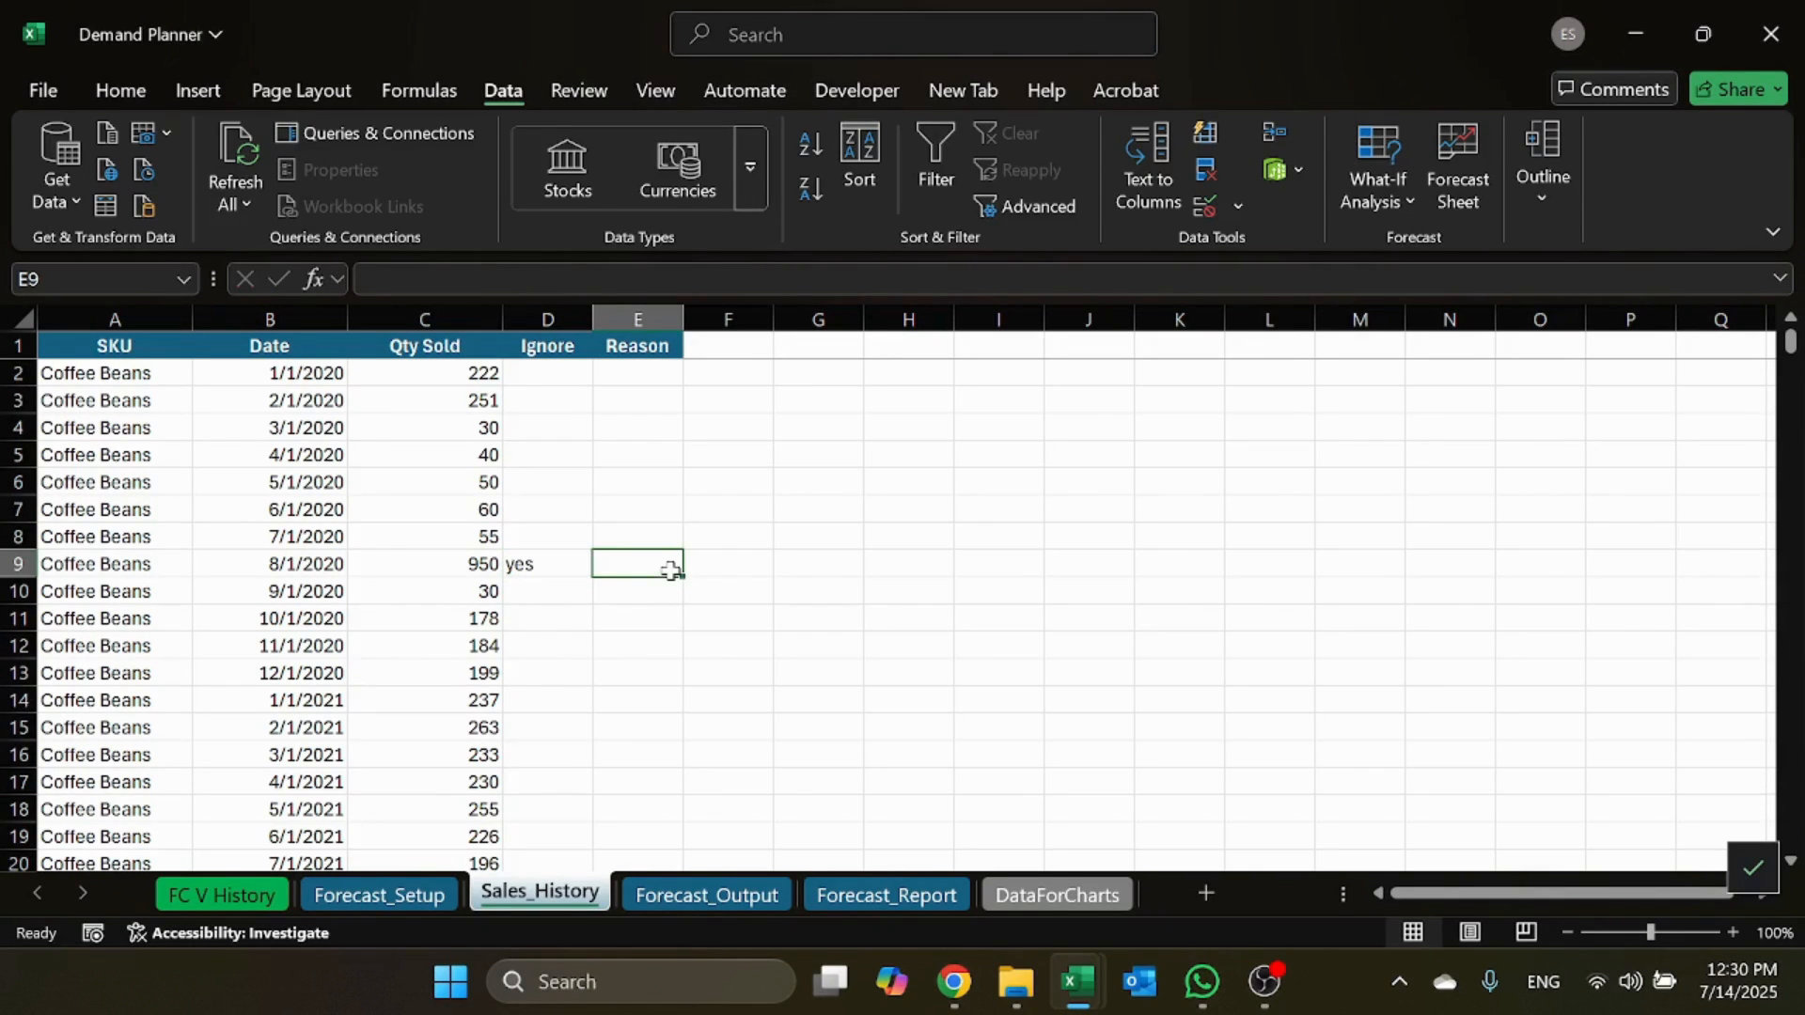
{"action": "type", "text": "Marketing"}
{"action": "key", "text": "Return"}
{"action": "key", "text": "Up"}
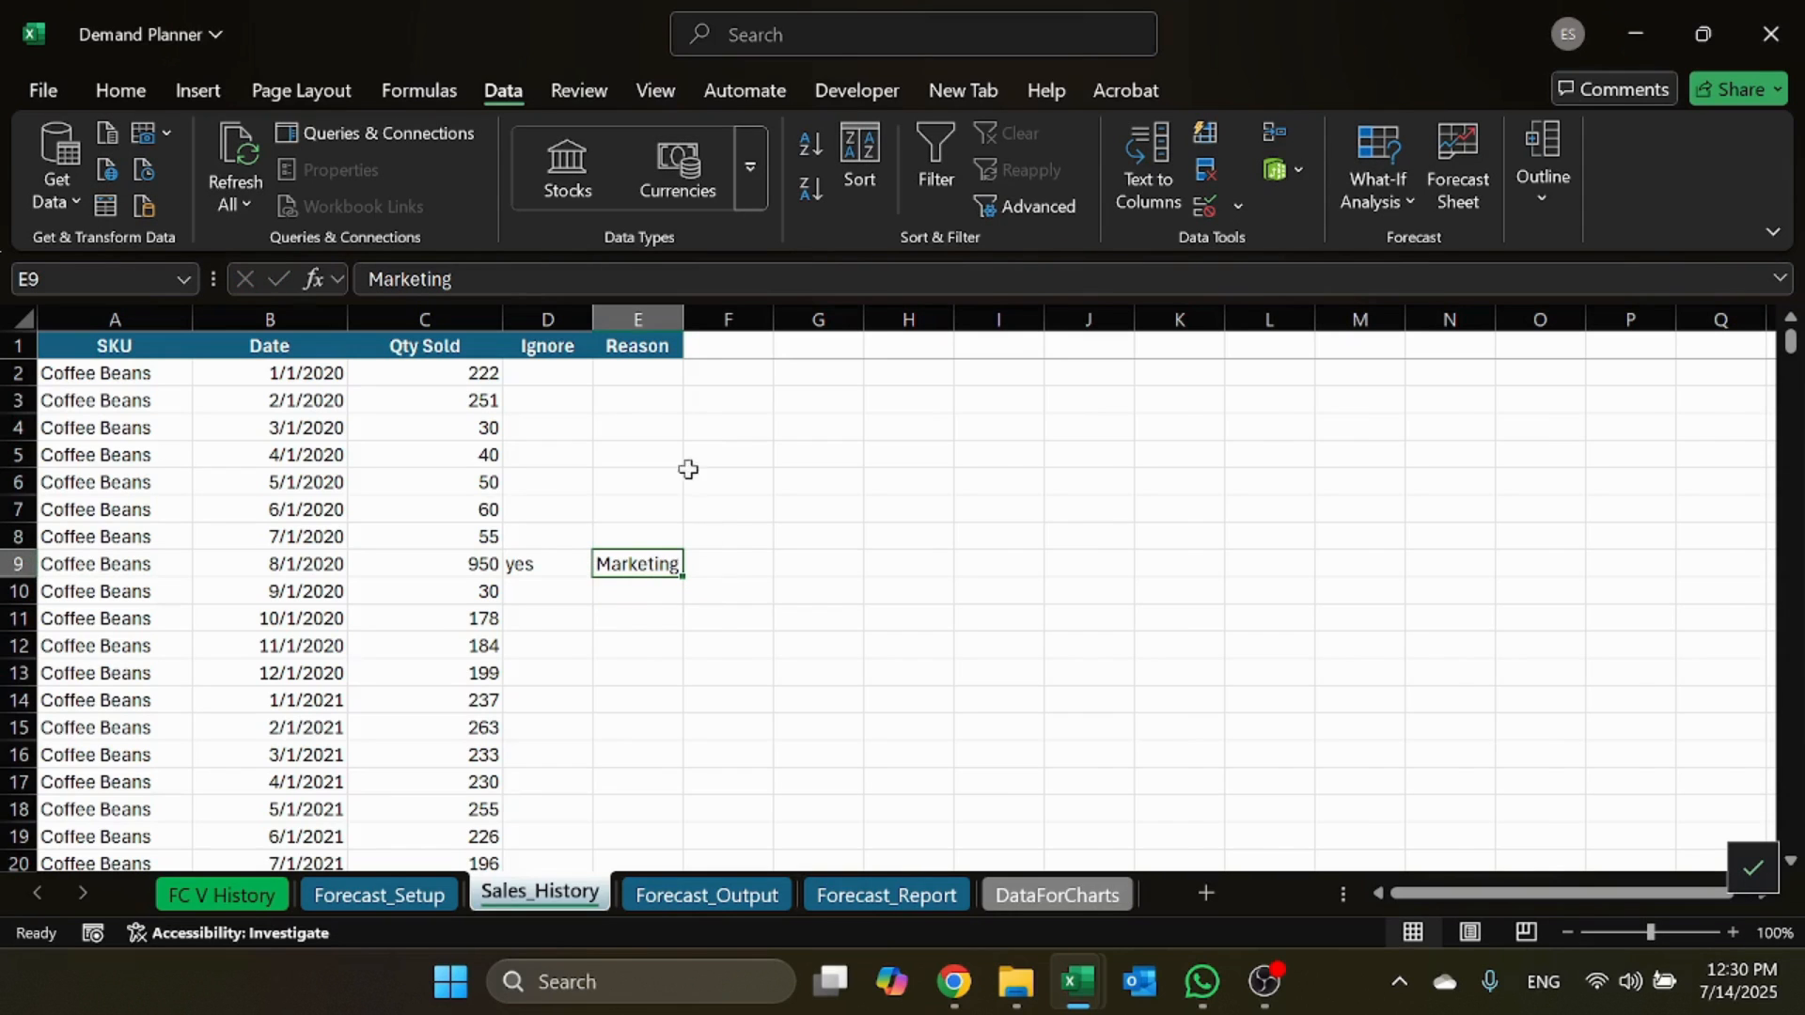
{"action": "double_click", "coordinate": [683, 318]}
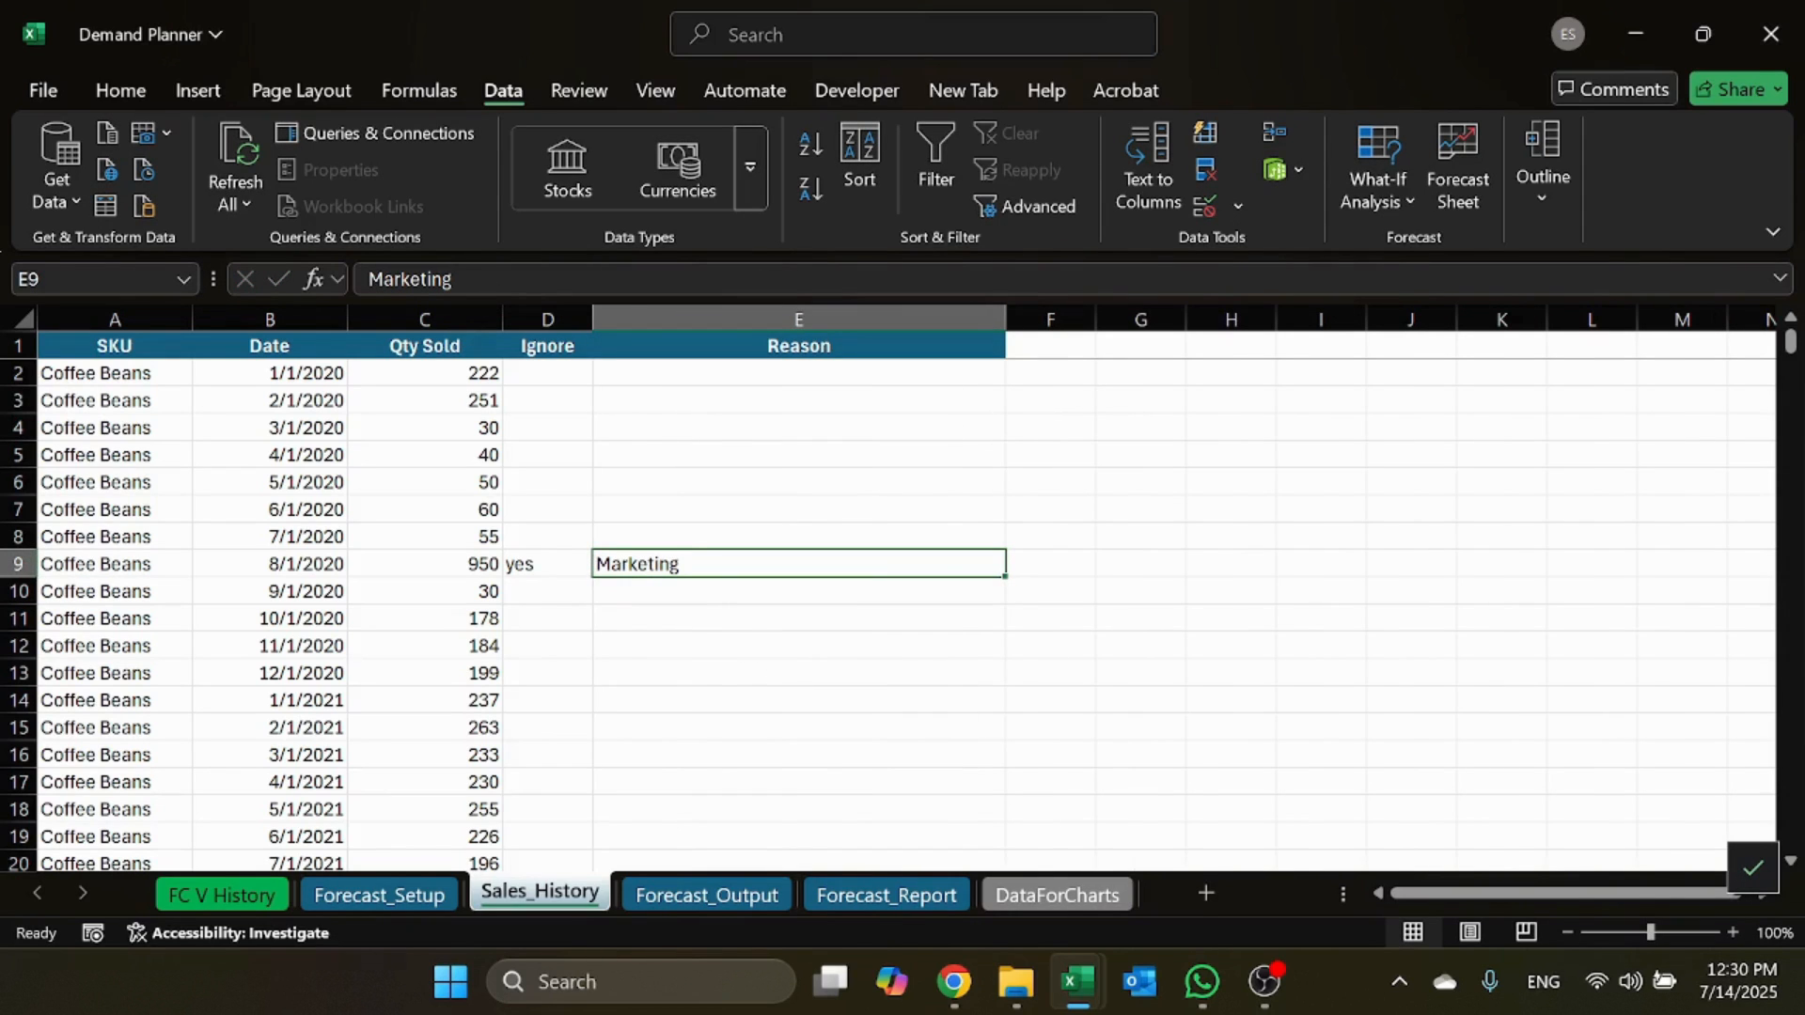
{"action": "left_click", "coordinate": [485, 278]}
{"action": "type", "text": "pr"}
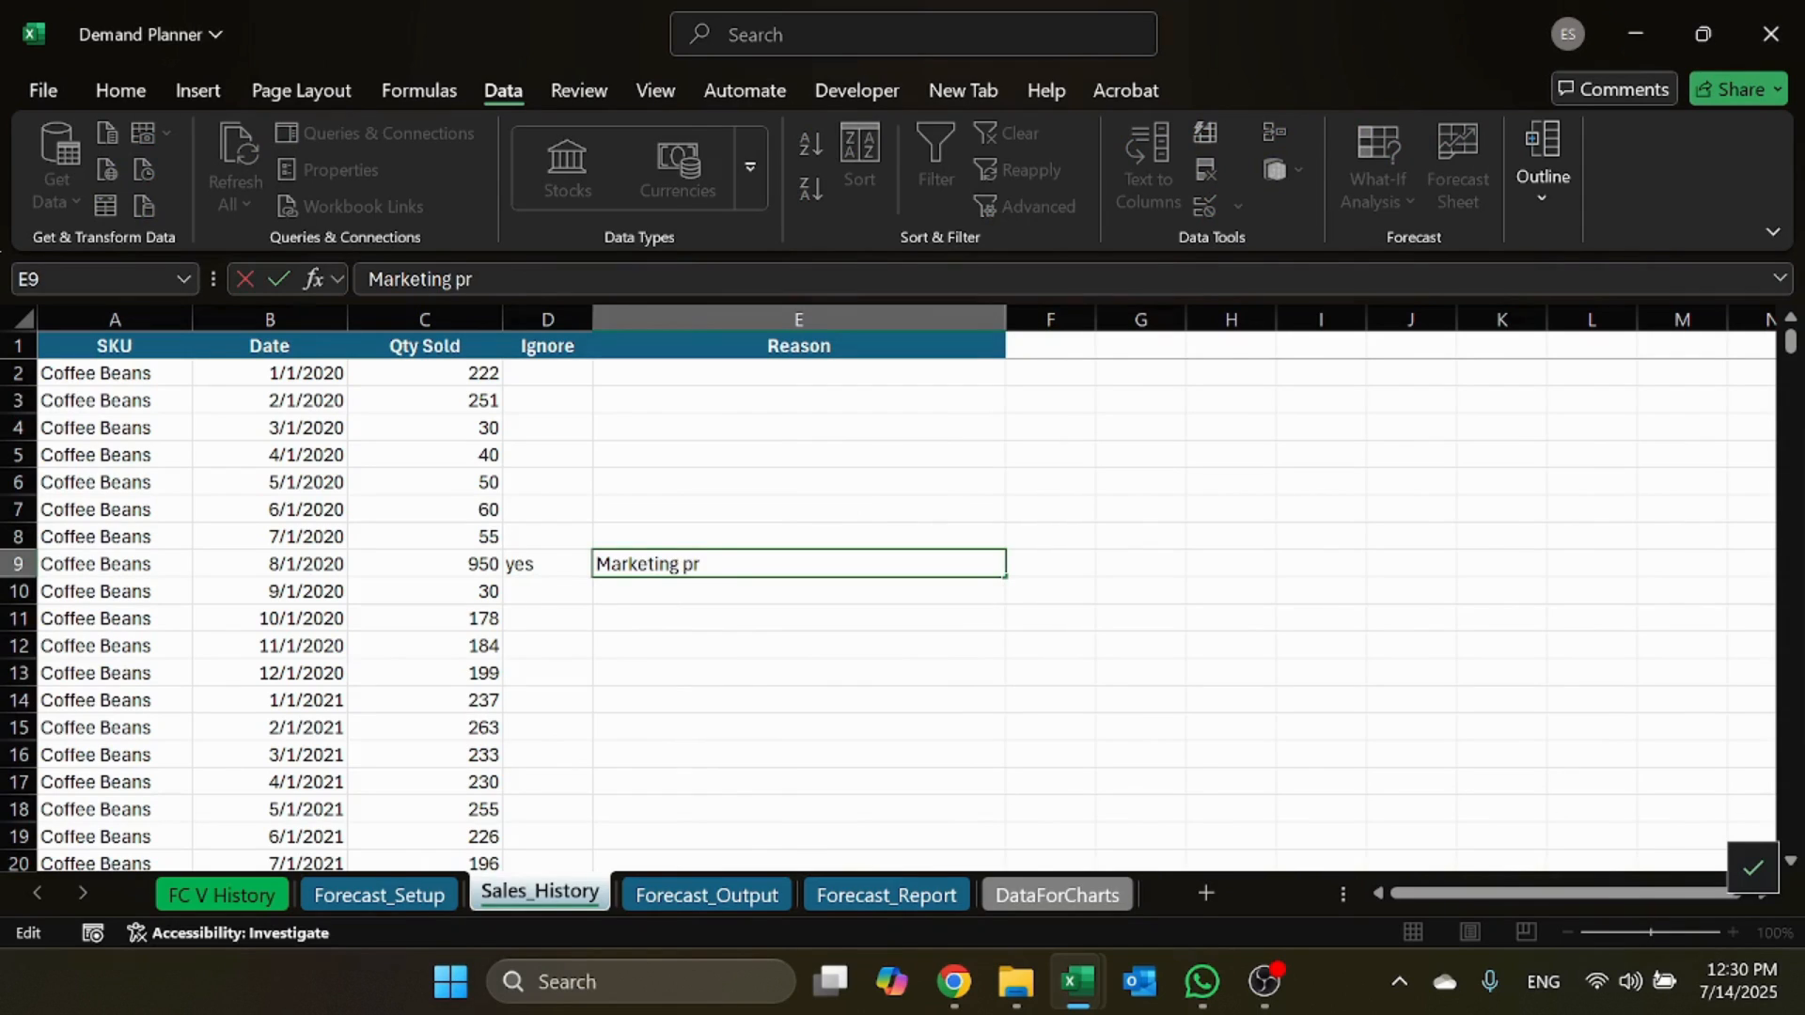
{"action": "type", "text": "omo"}
{"action": "key", "text": "Return"}
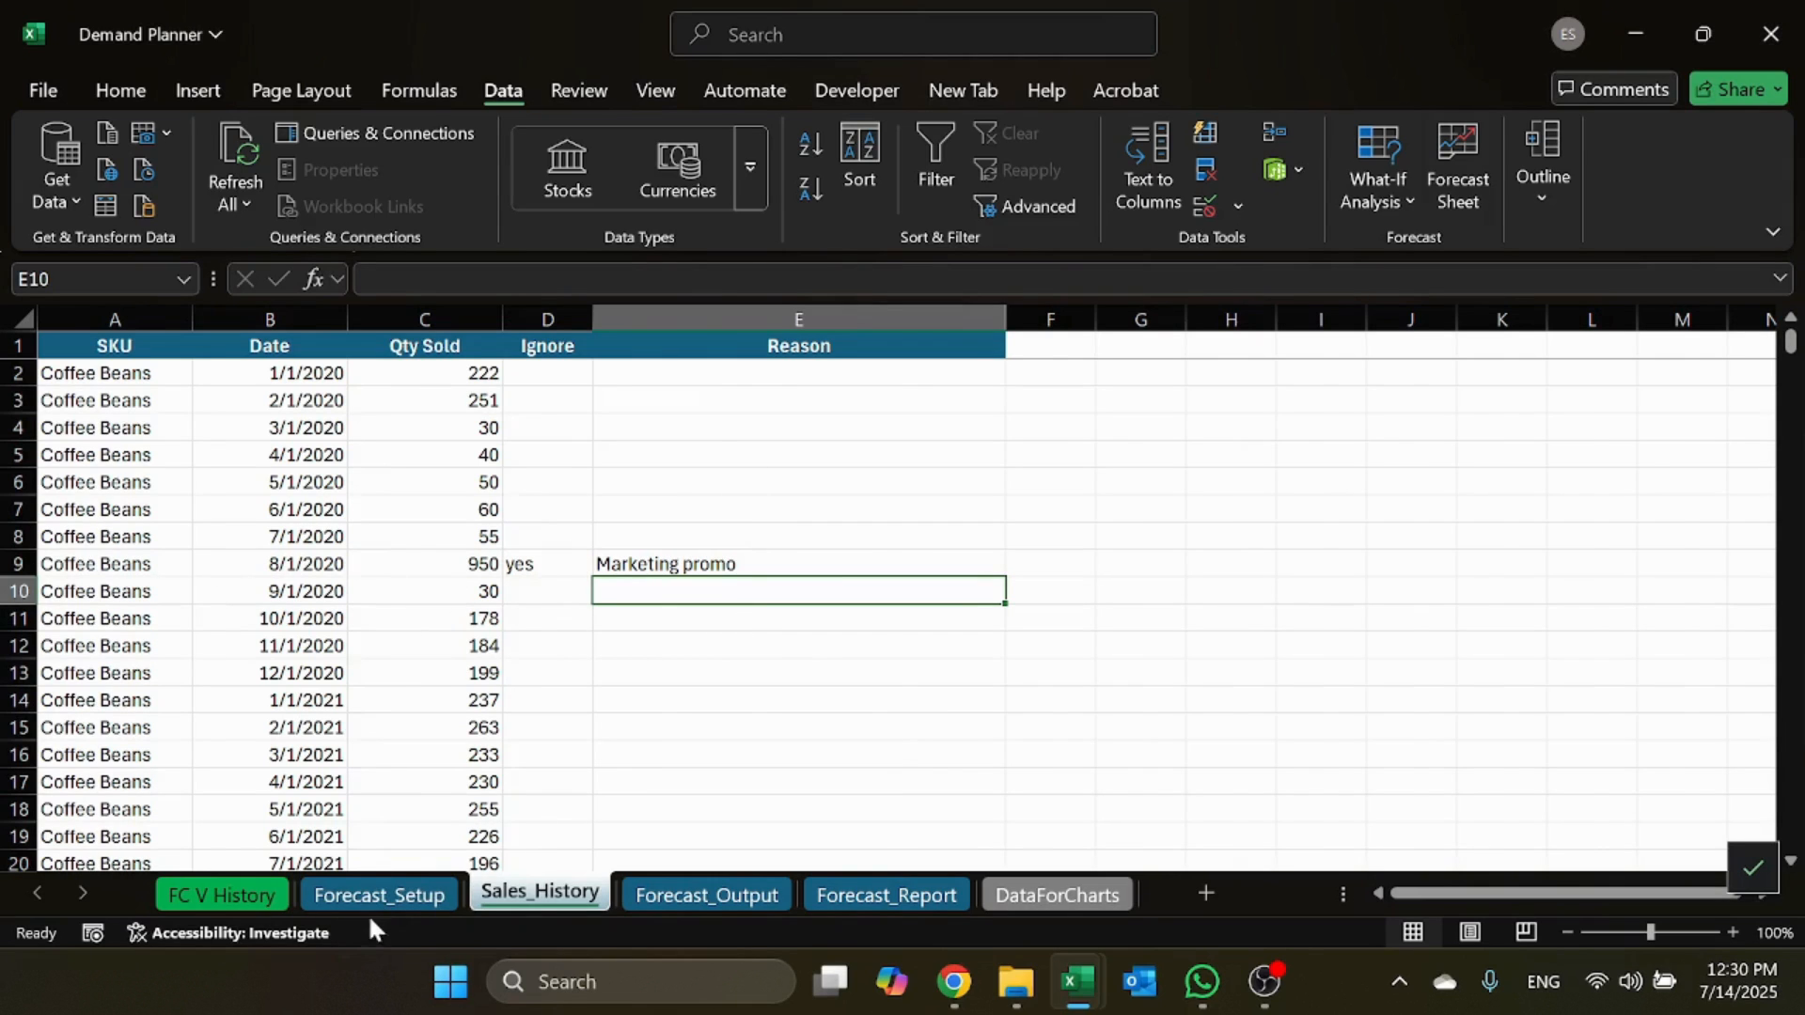
Step: On the Forecast_Setup sheet, examine the SKU, Start Date, End Date, Force Integer?, Base FC and Adjusted FC entries for Coffee Beans
{"action": "left_click", "coordinate": [390, 896]}
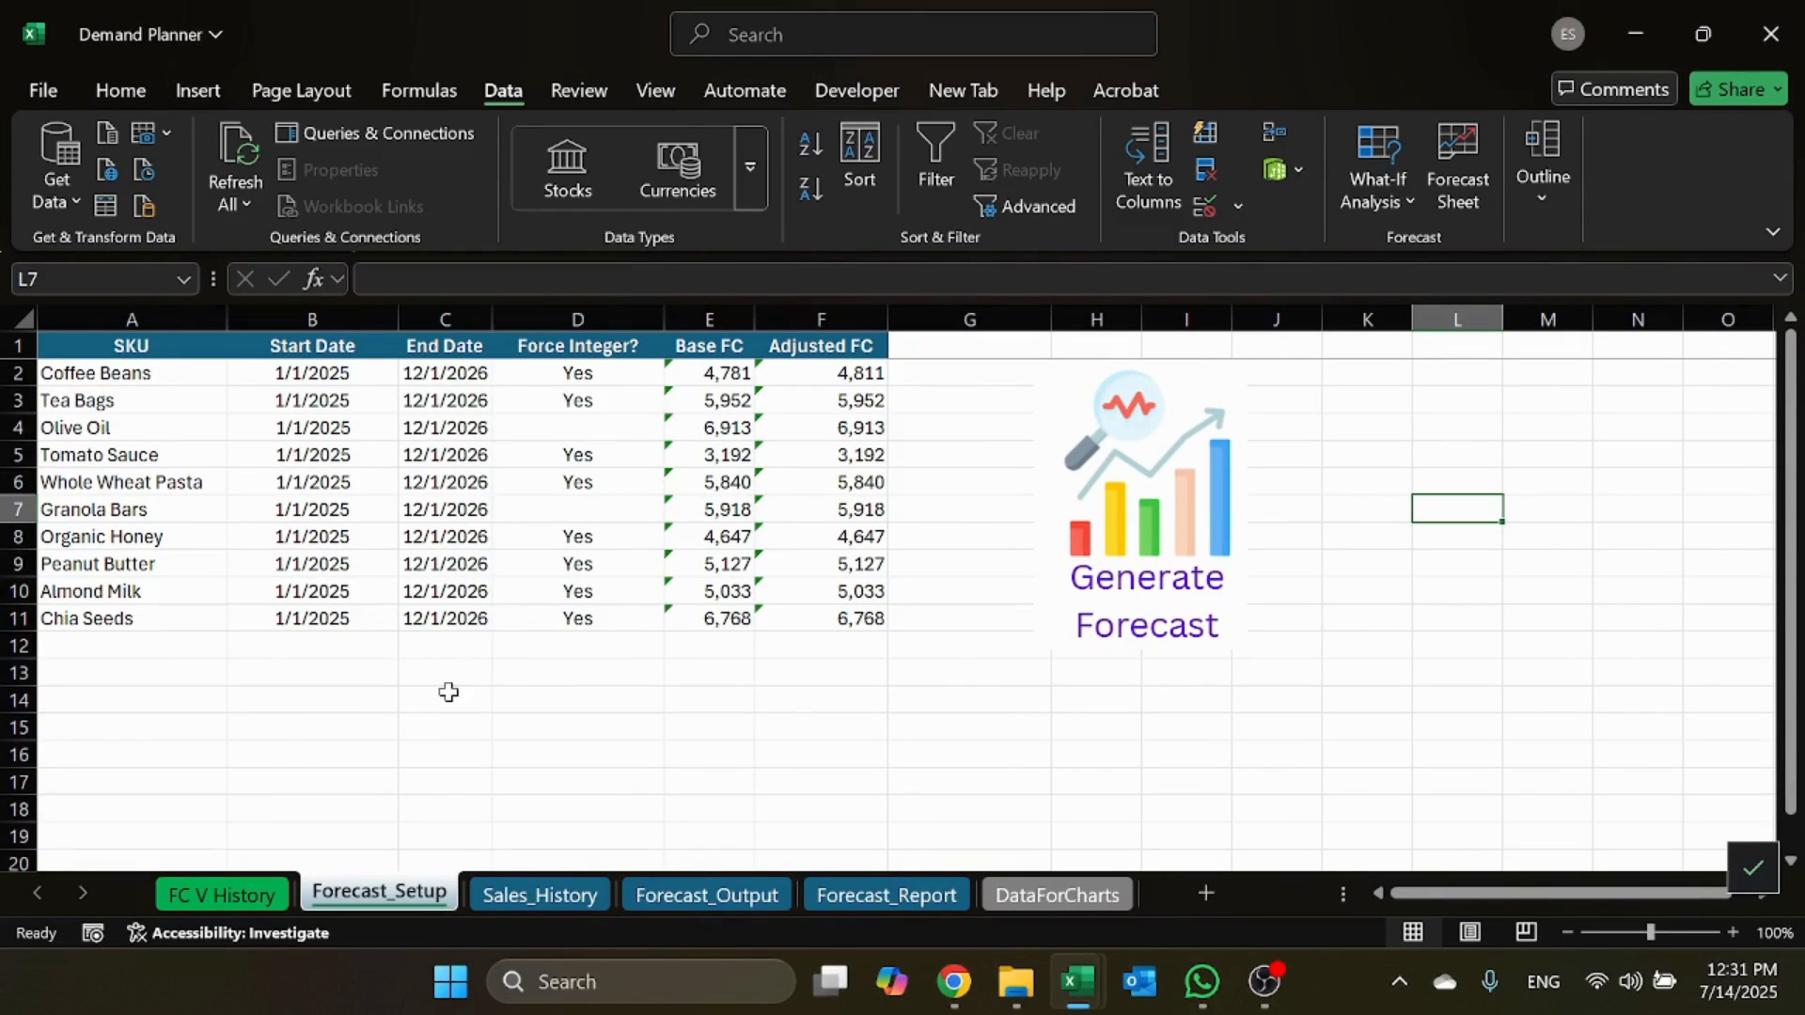
{"action": "left_click_drag", "start_coordinate": [181, 375], "coordinate": [139, 373]}
{"action": "left_click", "coordinate": [354, 371]}
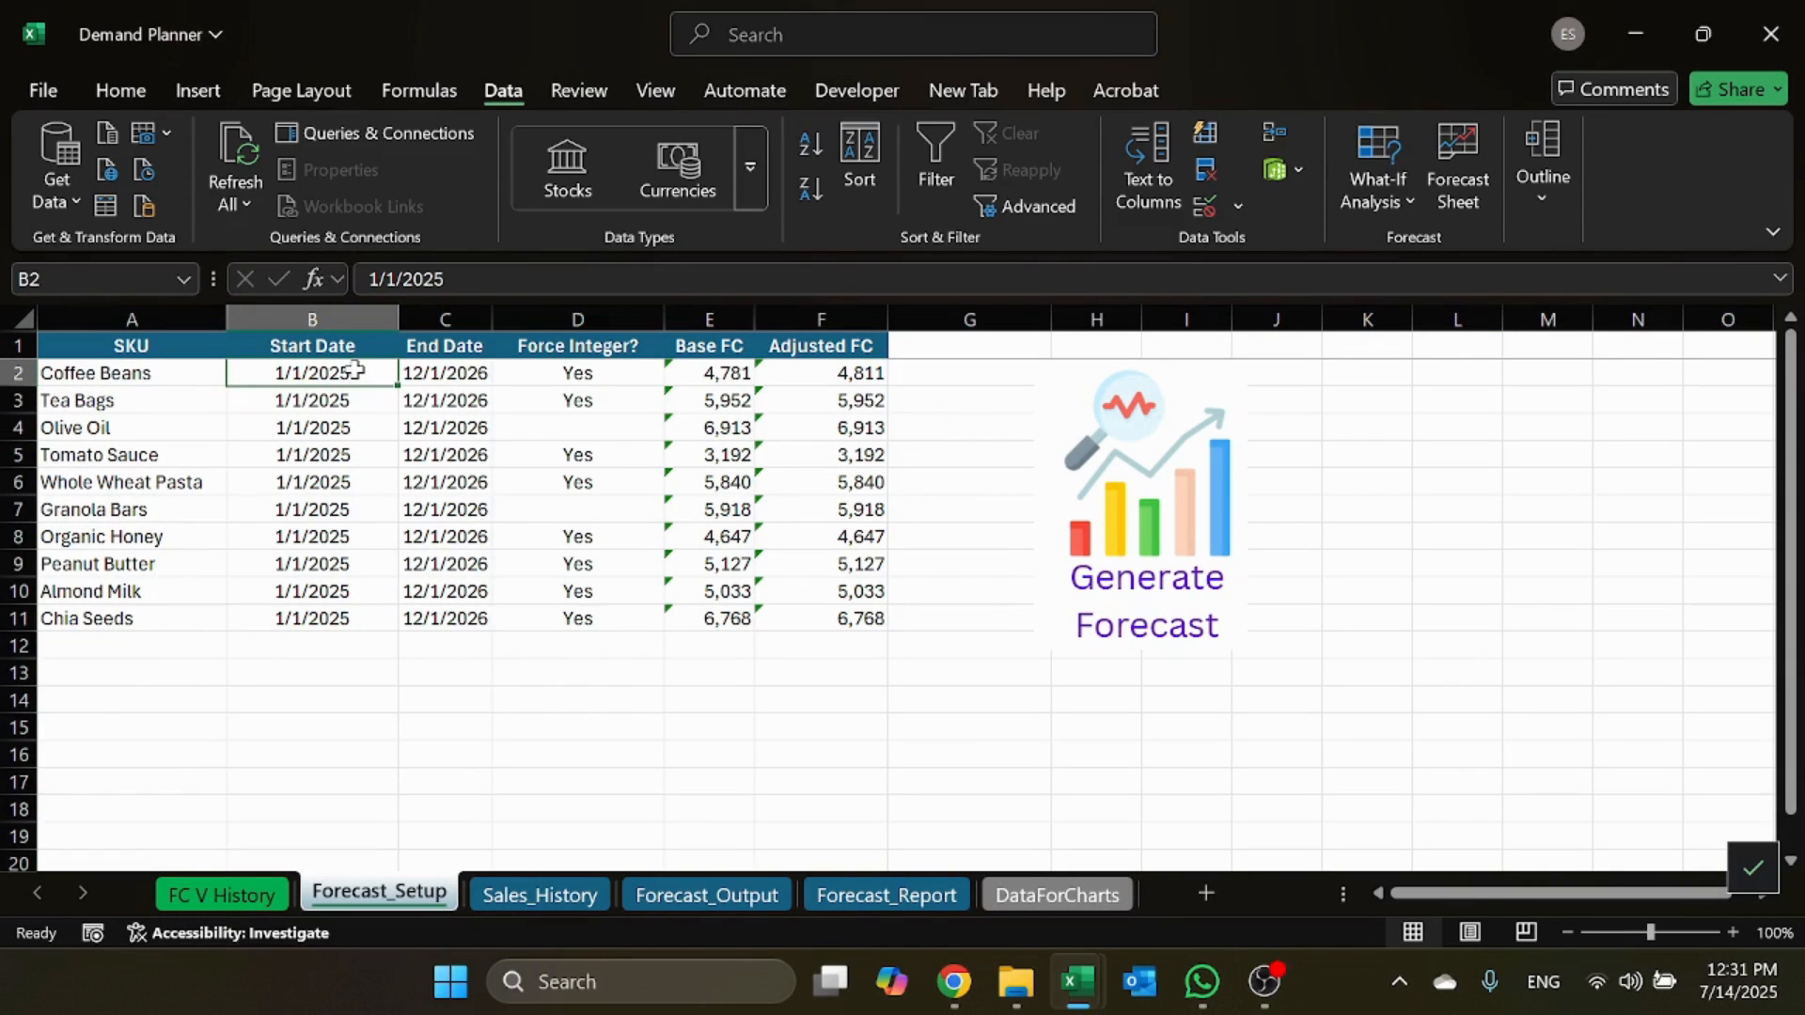
{"action": "left_click", "coordinate": [459, 371]}
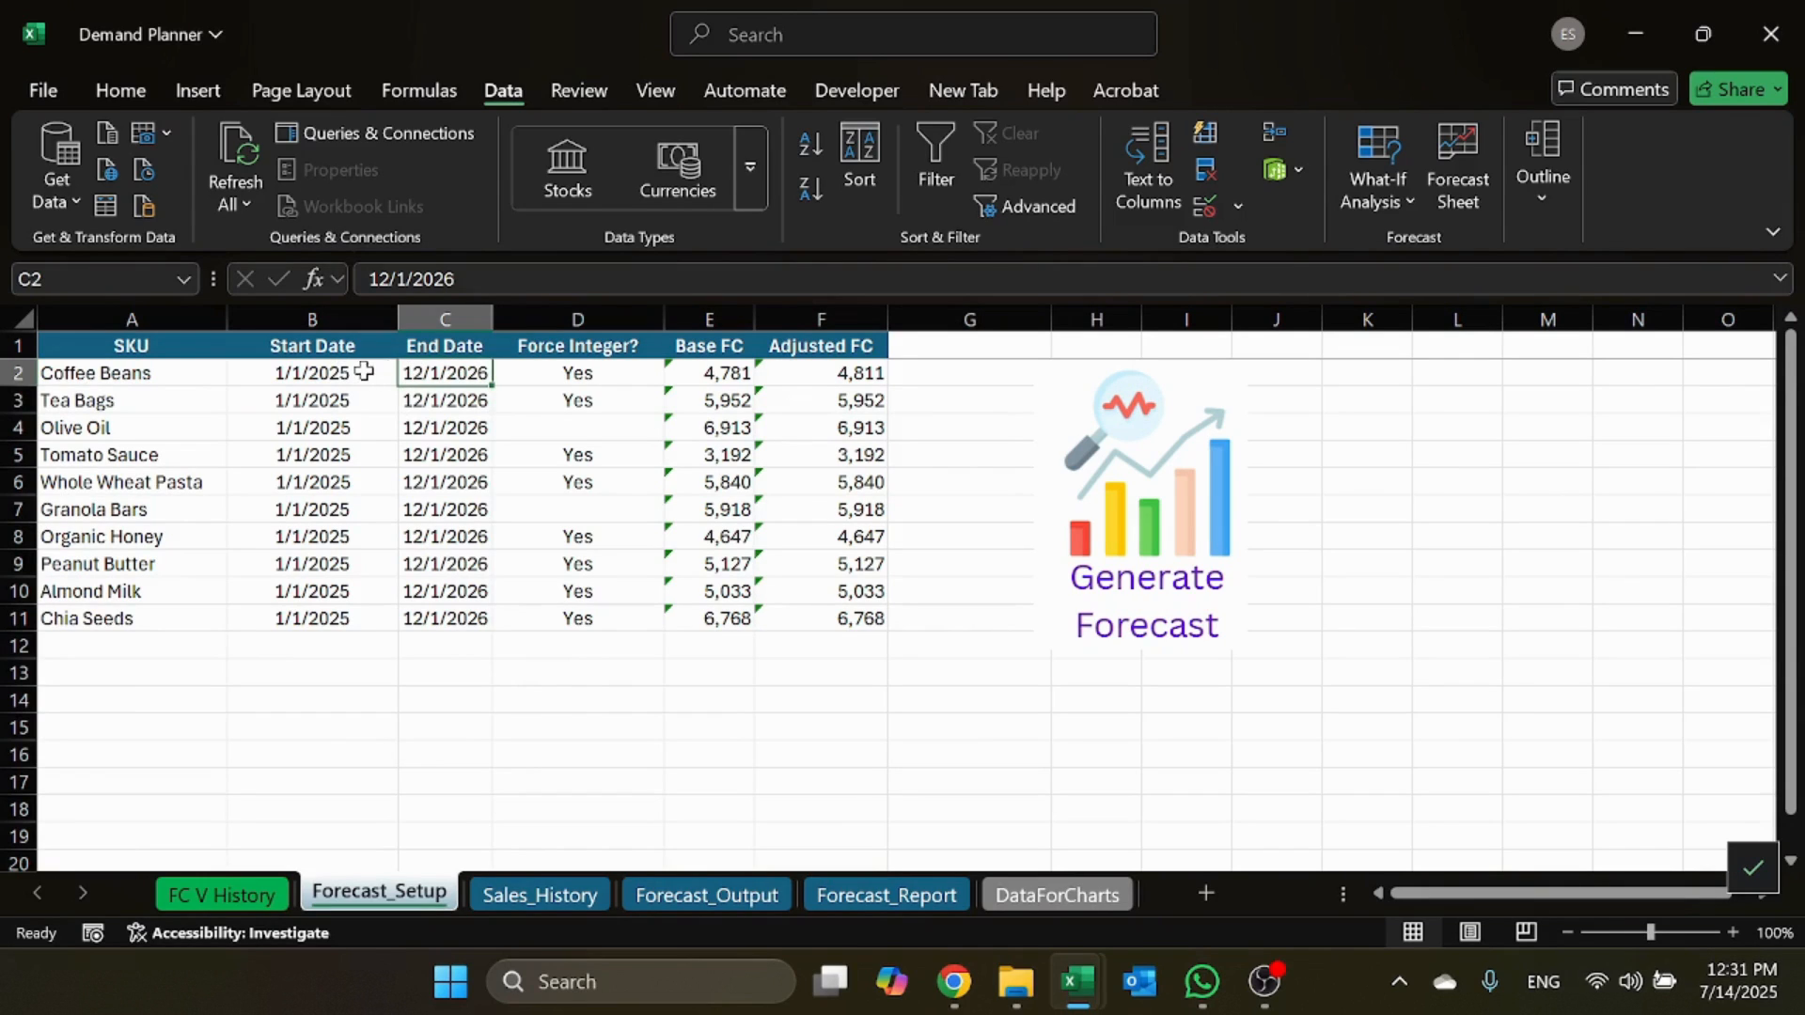
{"action": "left_click", "coordinate": [591, 372]}
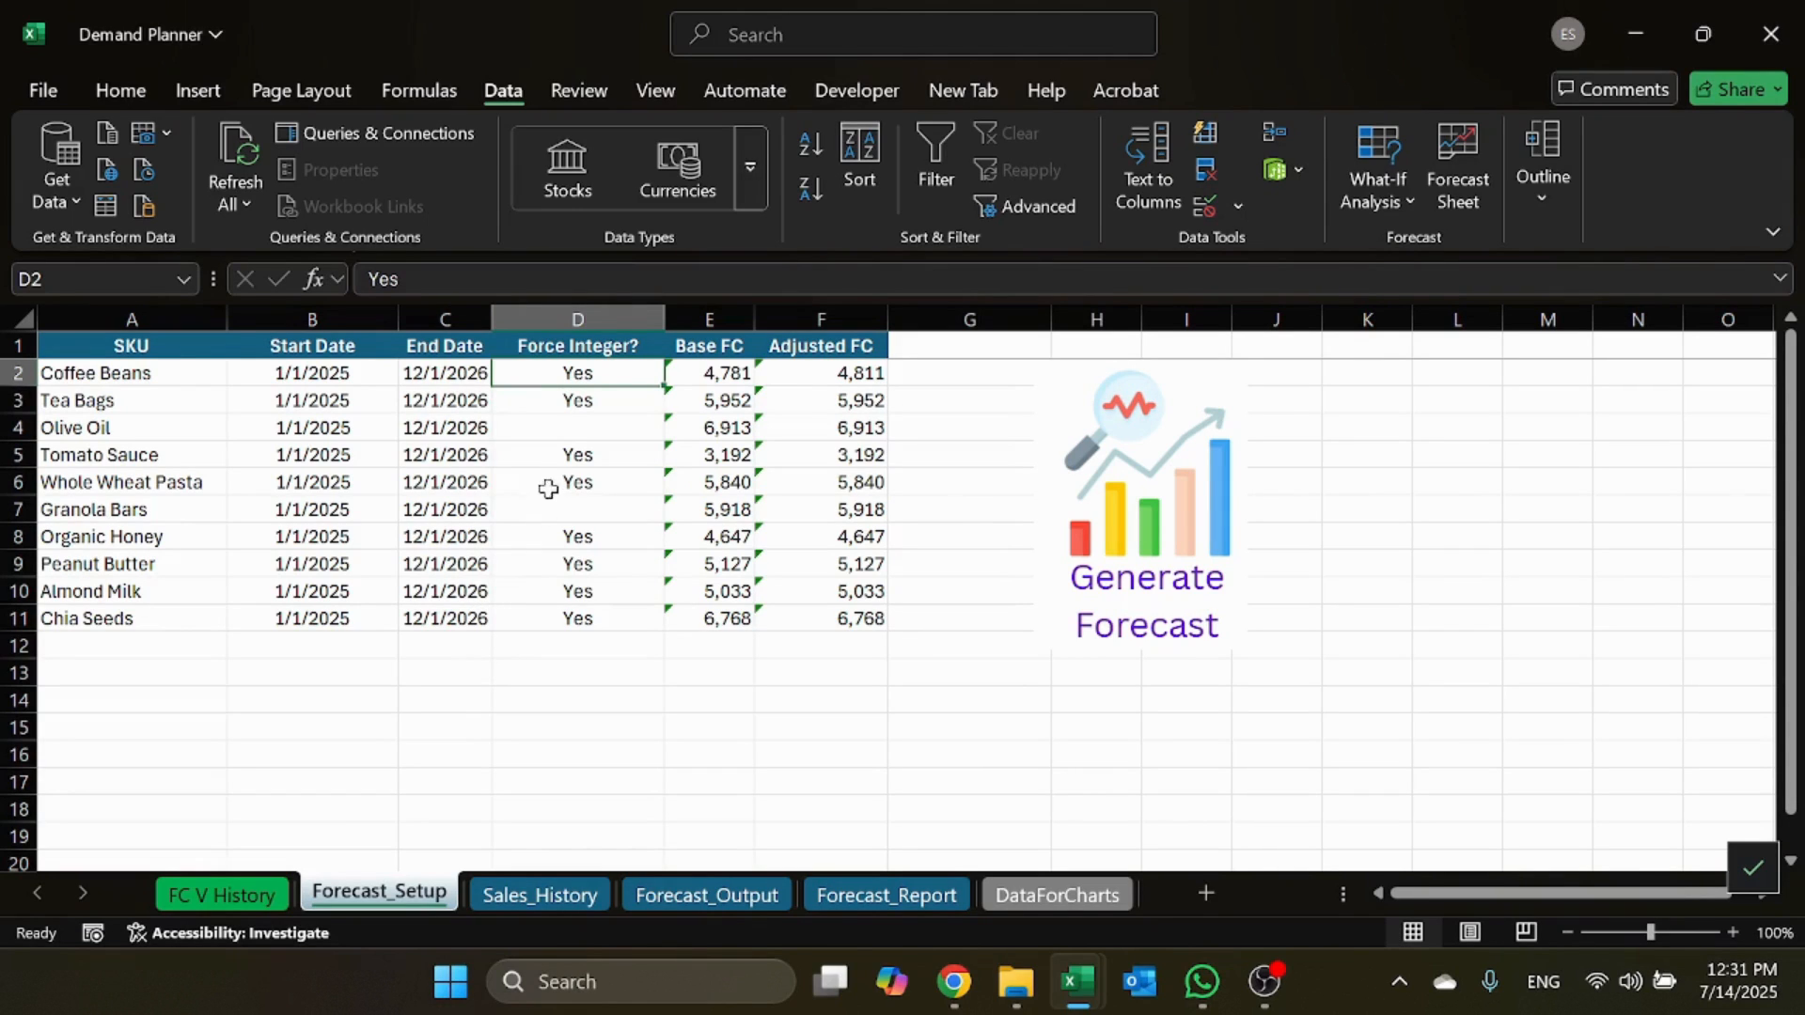
{"action": "left_click", "coordinate": [721, 373]}
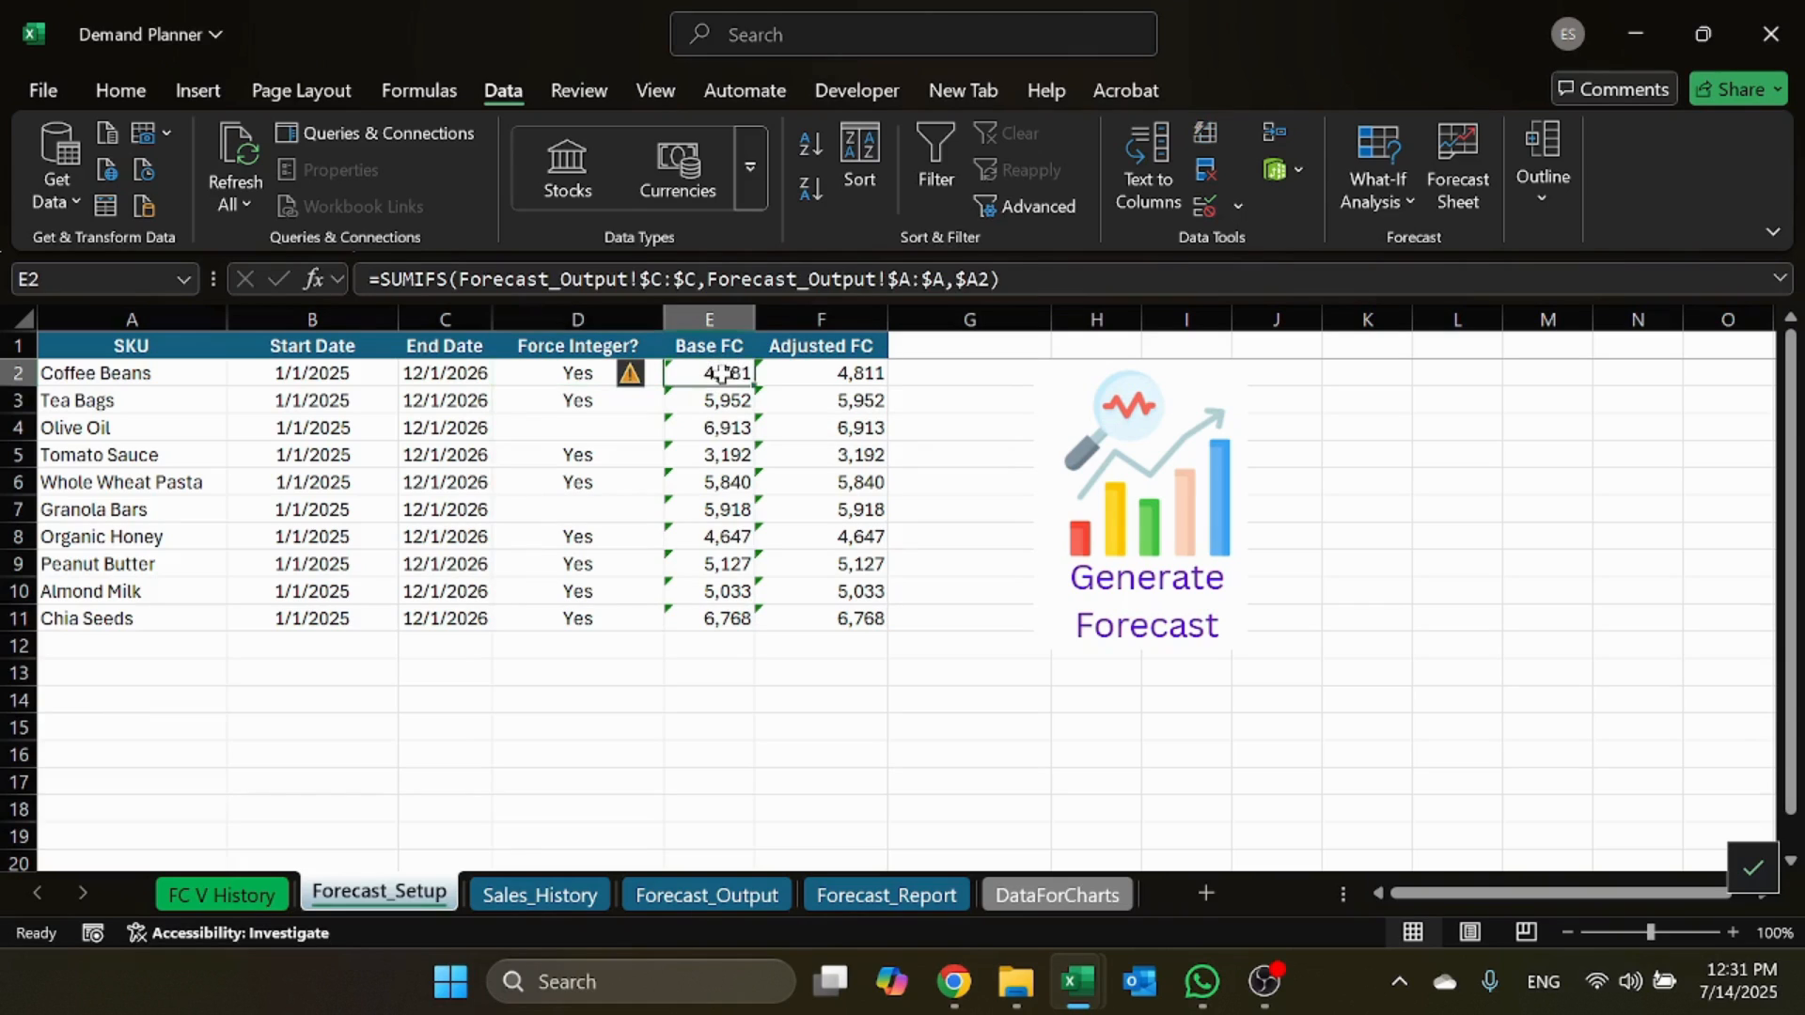
{"action": "left_click", "coordinate": [866, 373]}
{"action": "left_click", "coordinate": [707, 483]}
{"action": "left_click", "coordinate": [721, 374]}
Step: Check the Coffee Beans base and adjusted forecasts on the Forecast_Output sheet, then return to Forecast_Setup
{"action": "left_click", "coordinate": [692, 898]}
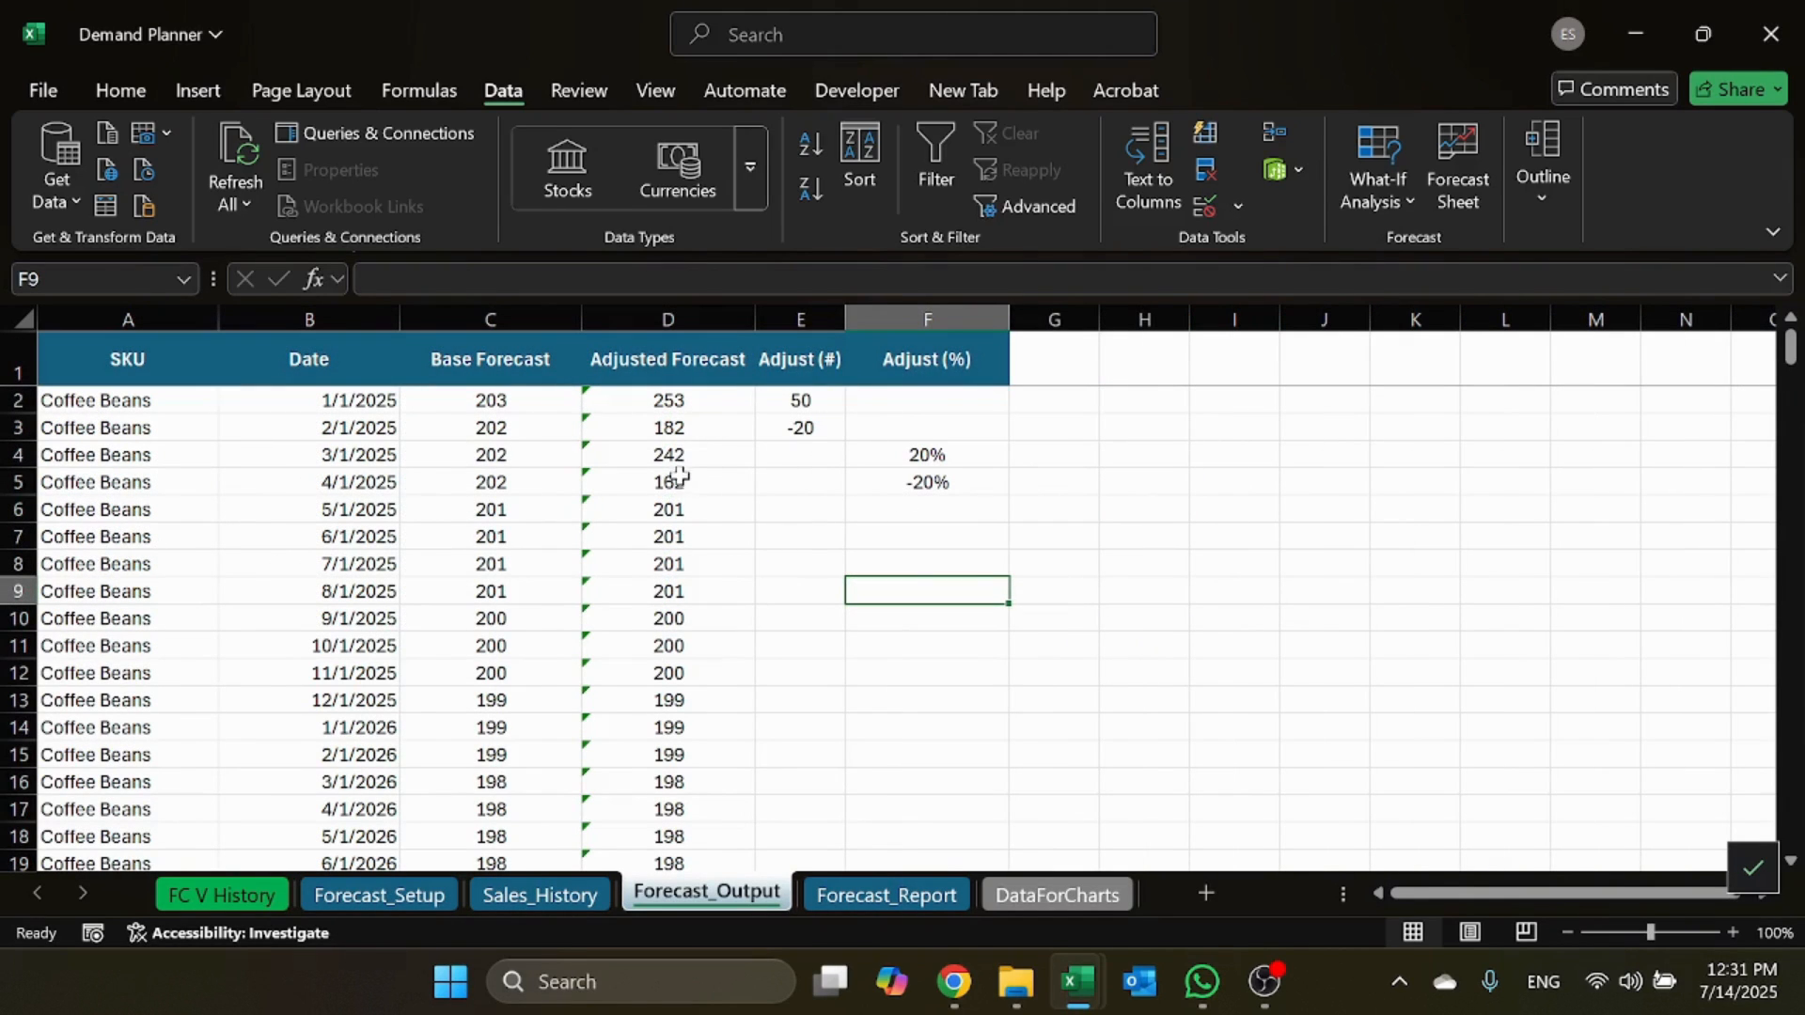
{"action": "left_click", "coordinate": [425, 900]}
{"action": "left_click", "coordinate": [675, 774]}
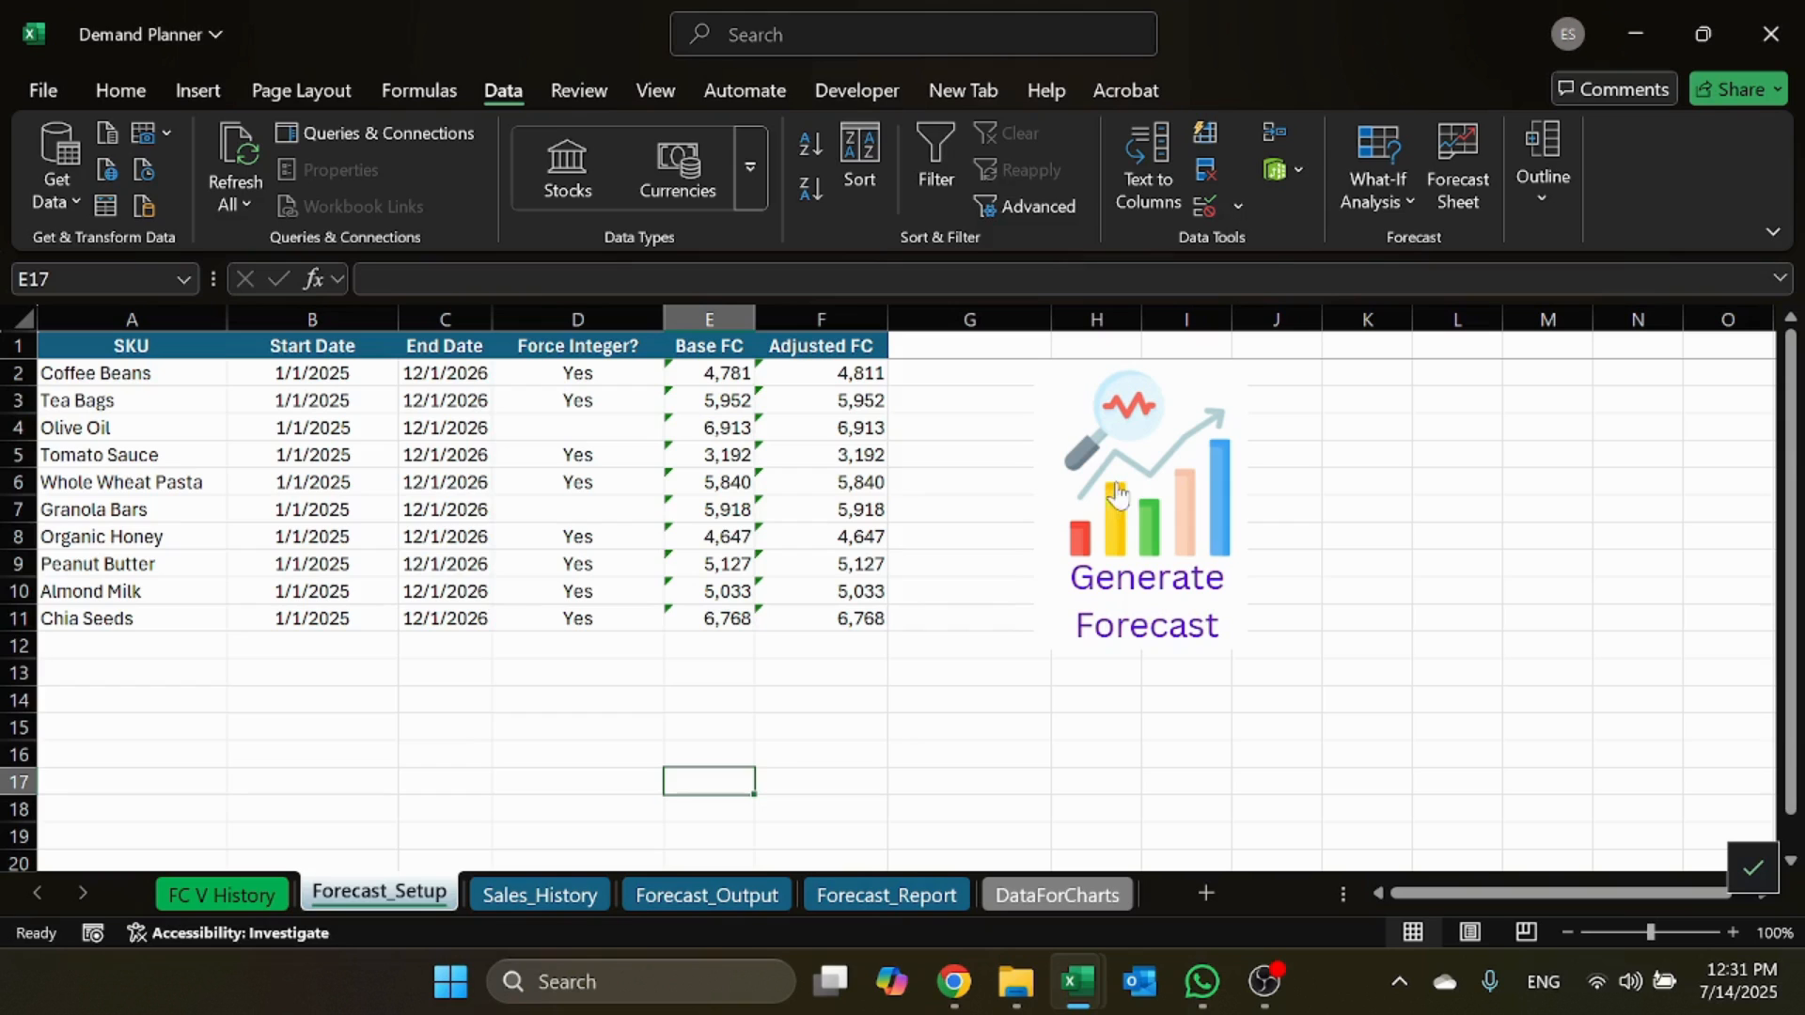
Step: Generate the forecast from the Forecast_Setup sheet and check the Coffee Beans Base FC and Adjusted FC totals
{"action": "left_click", "coordinate": [1143, 518]}
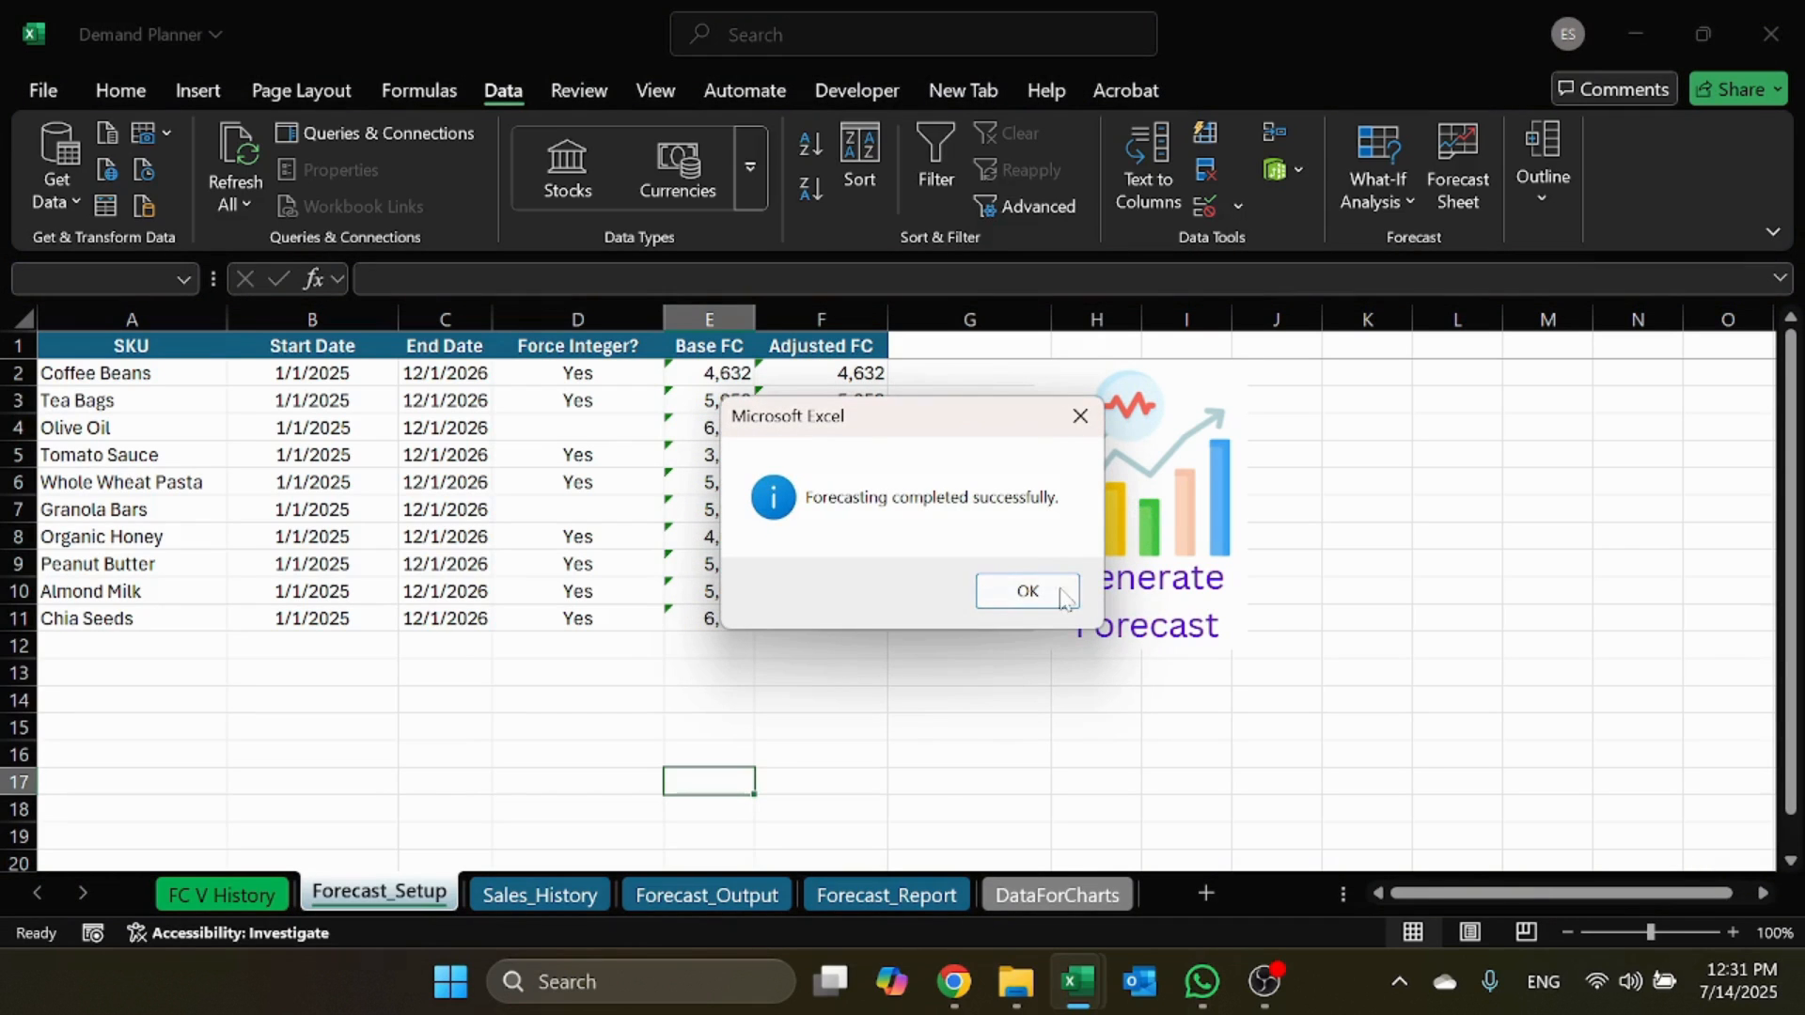
{"action": "left_click", "coordinate": [1023, 589]}
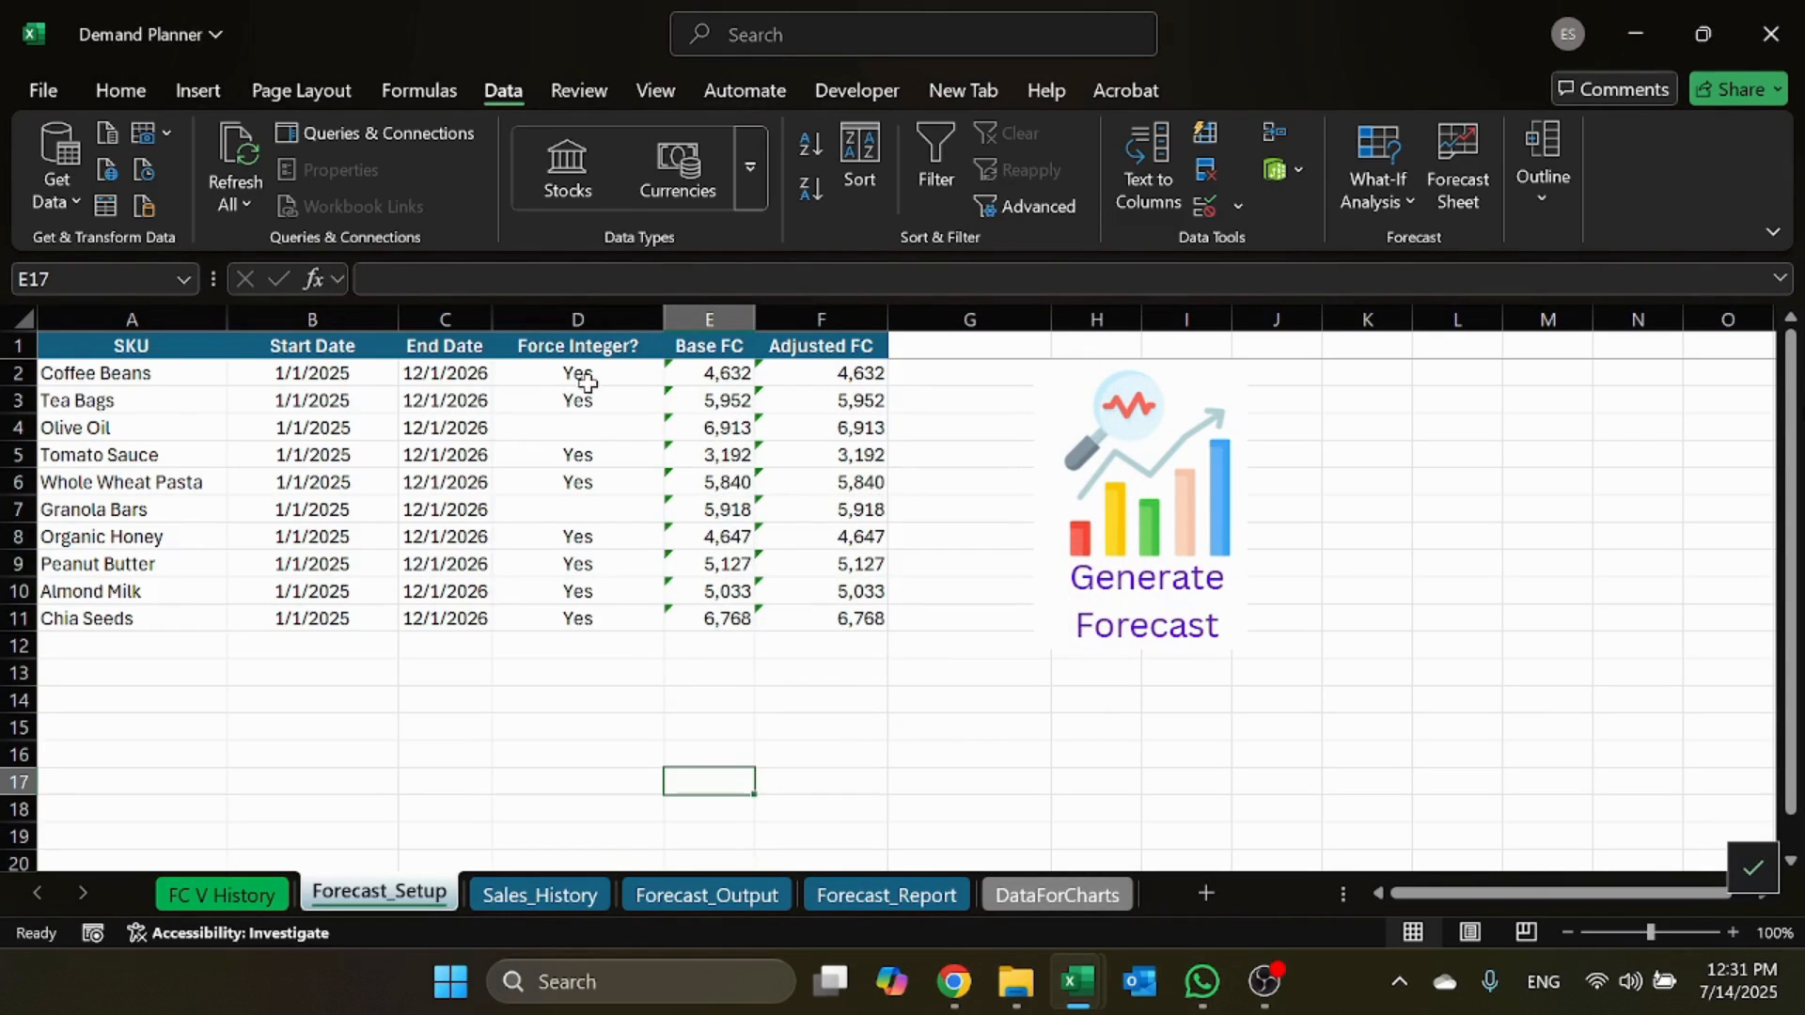
{"action": "left_click_drag", "start_coordinate": [720, 379], "coordinate": [804, 378]}
{"action": "left_click", "coordinate": [724, 670]}
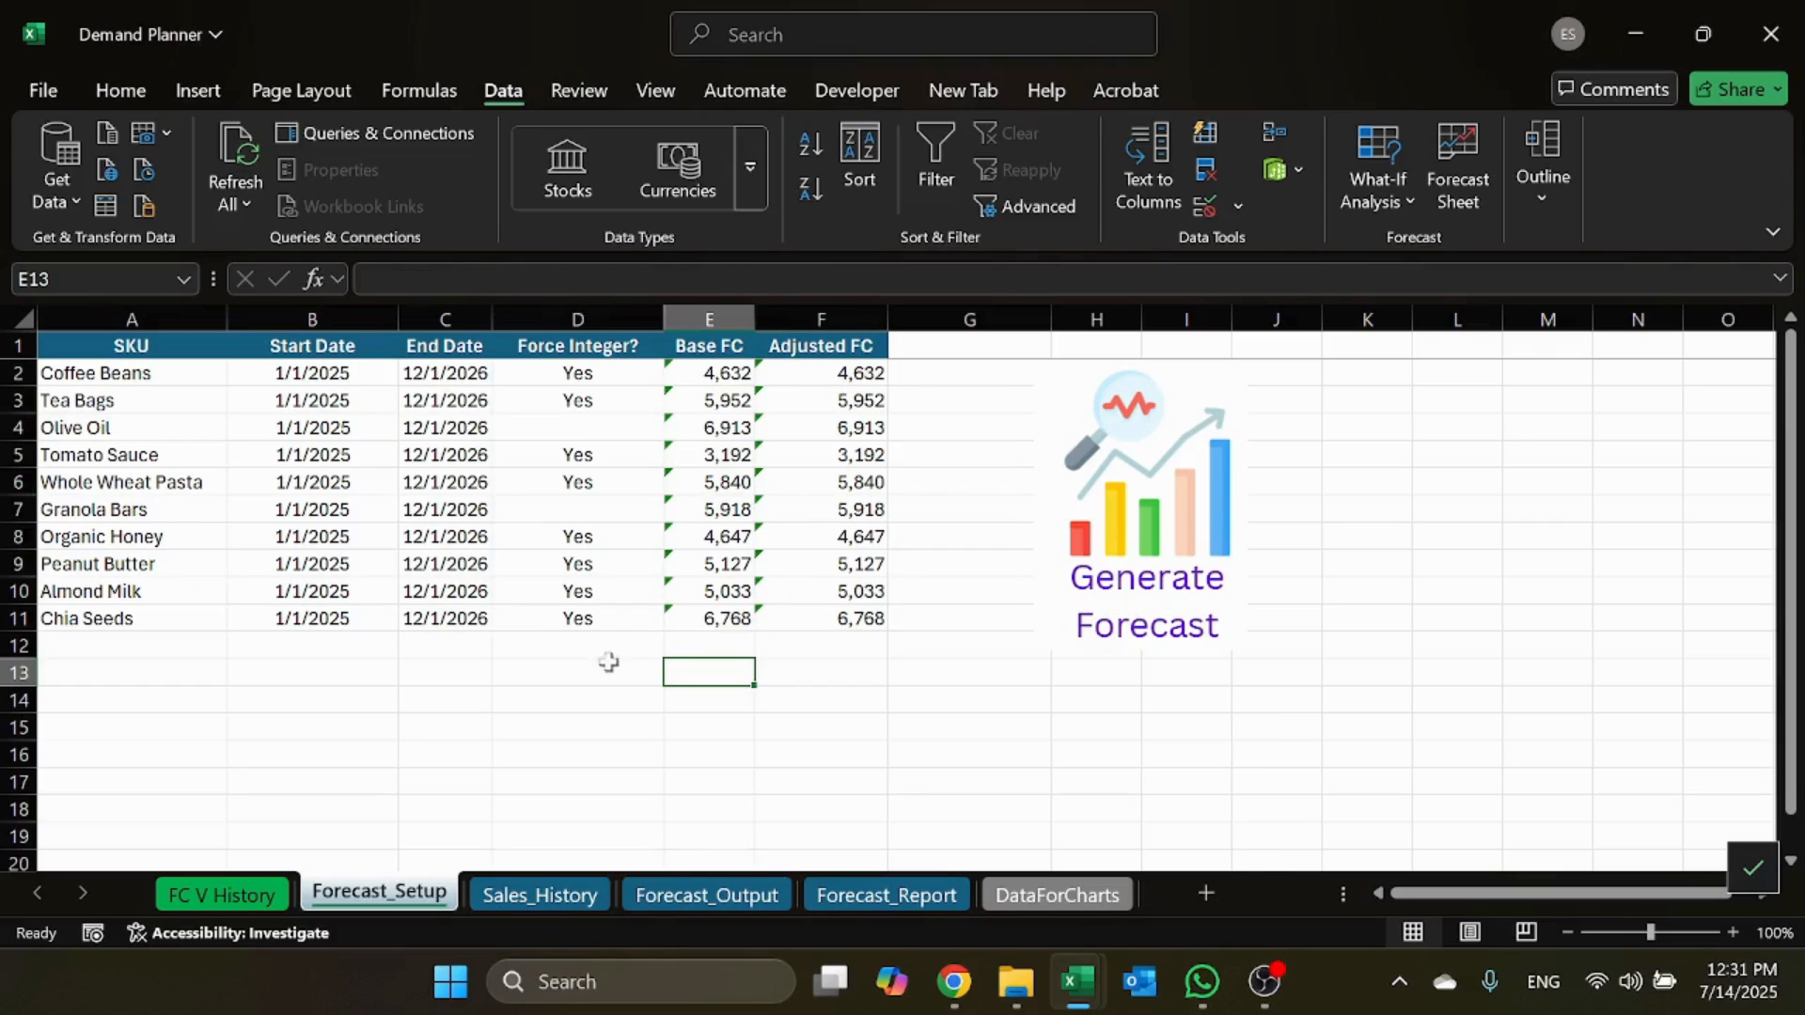
Step: On the FC V History sheet, review the pivot table in columns A to E and filter the chart to Granola Bars
{"action": "left_click", "coordinate": [226, 893]}
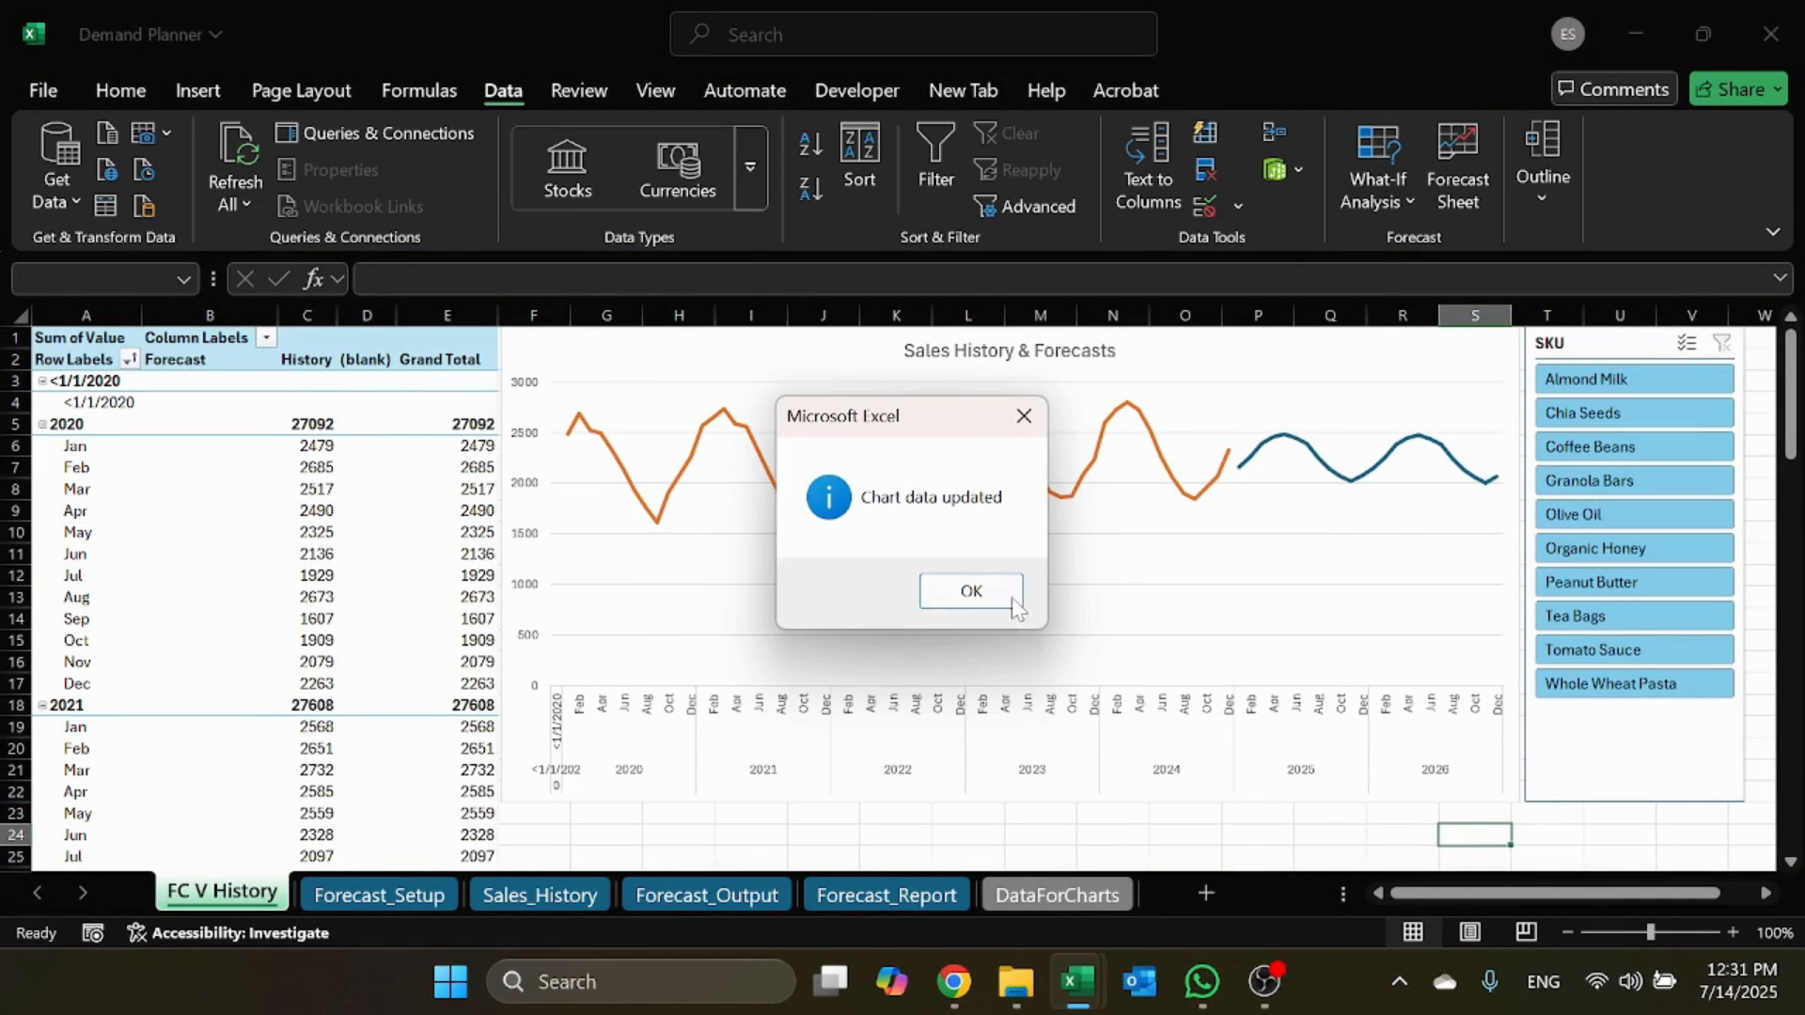
{"action": "left_click", "coordinate": [971, 590]}
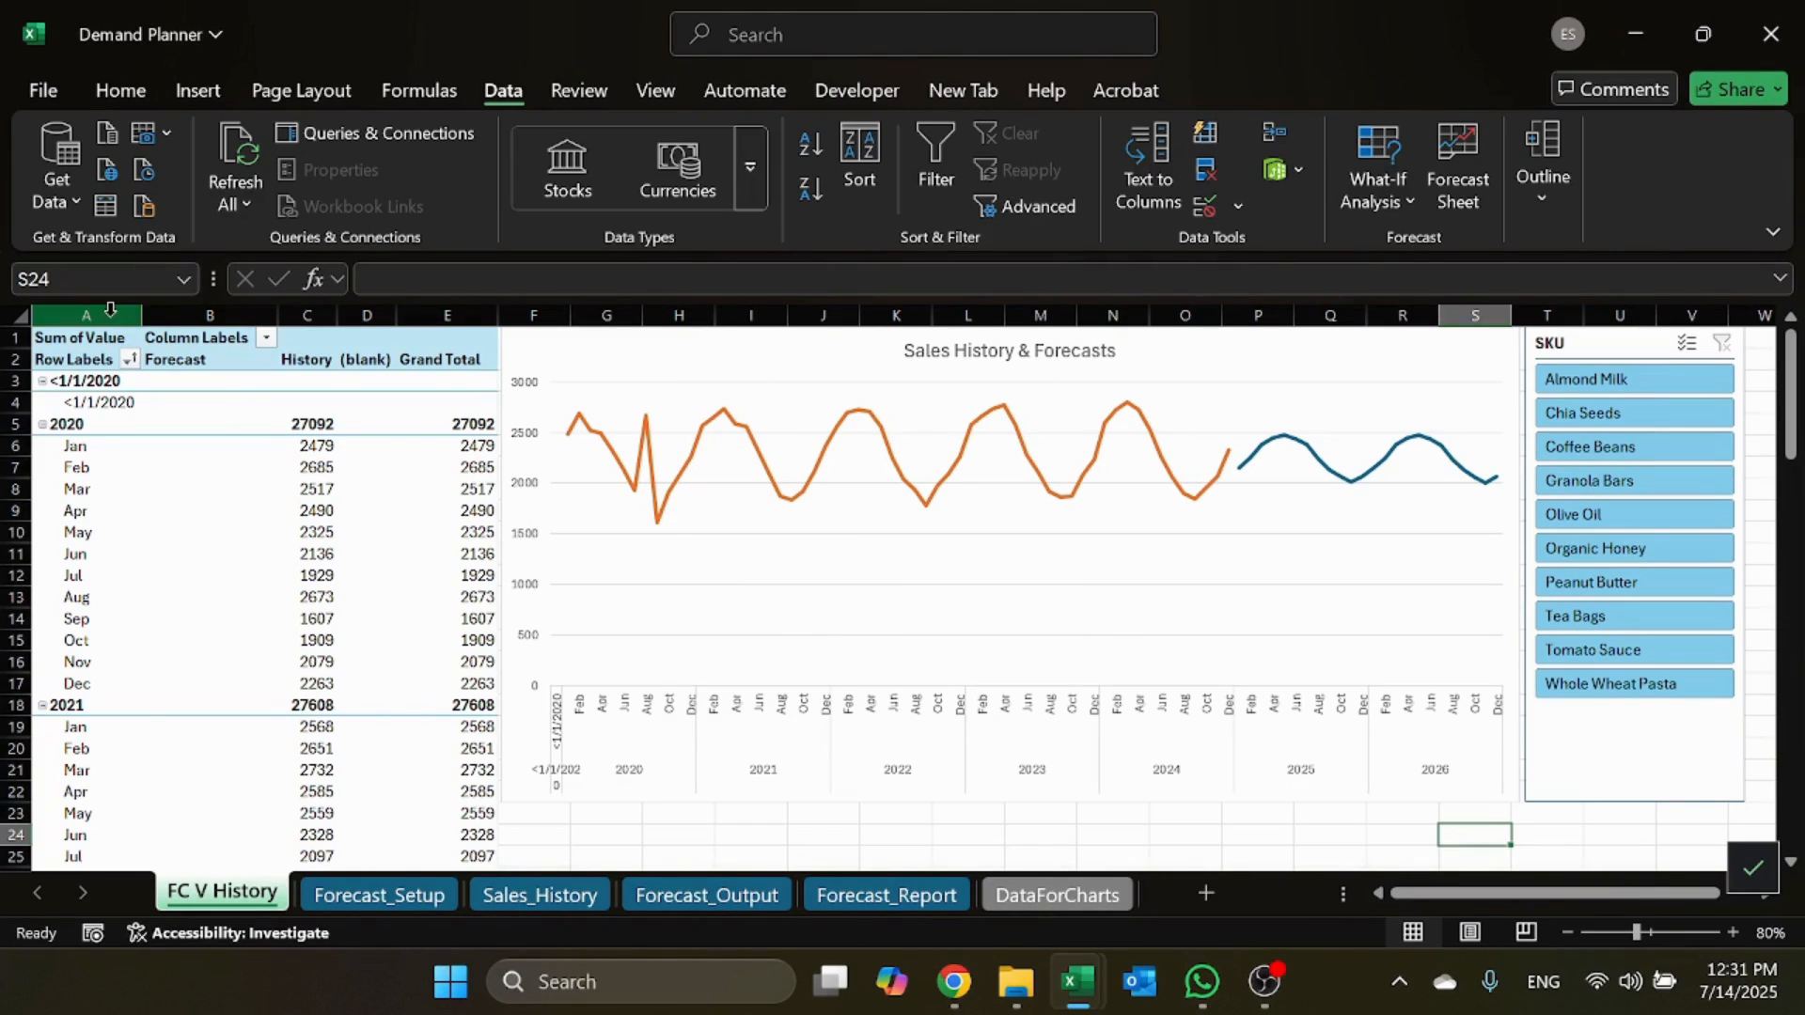
{"action": "left_click_drag", "start_coordinate": [85, 315], "coordinate": [447, 316]}
{"action": "left_click", "coordinate": [111, 479]}
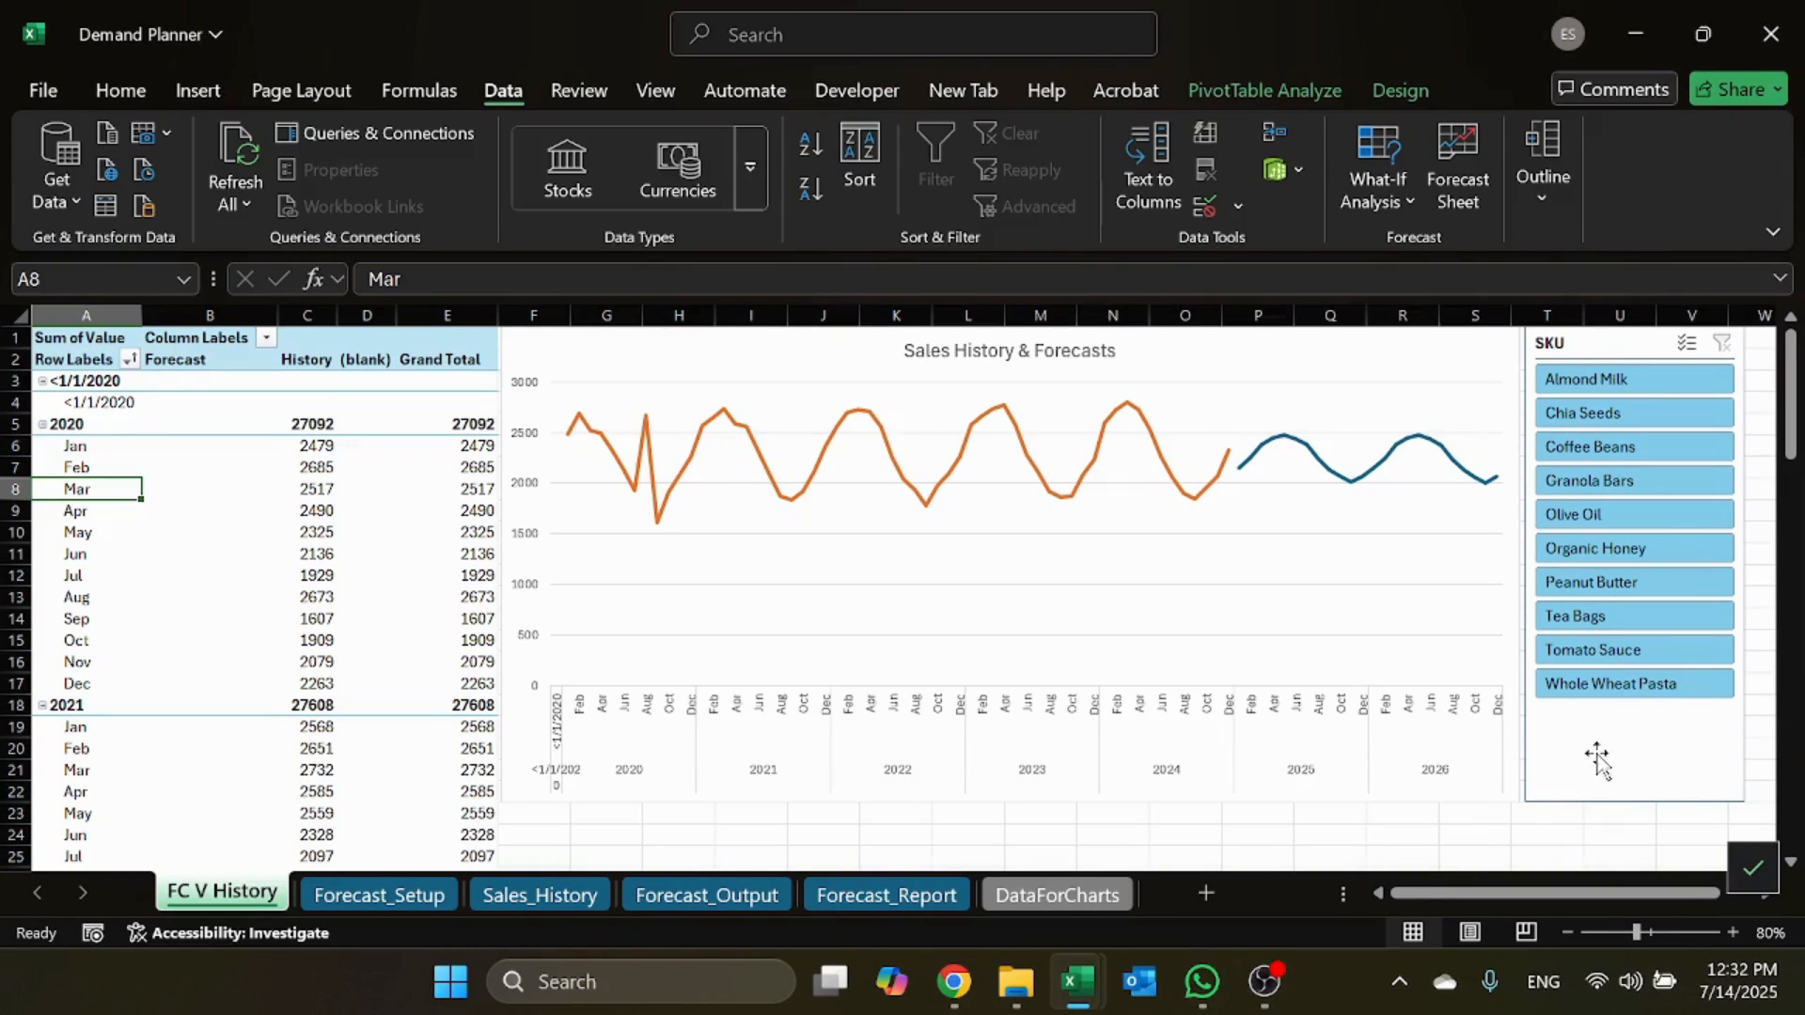
{"action": "left_click", "coordinate": [1589, 482]}
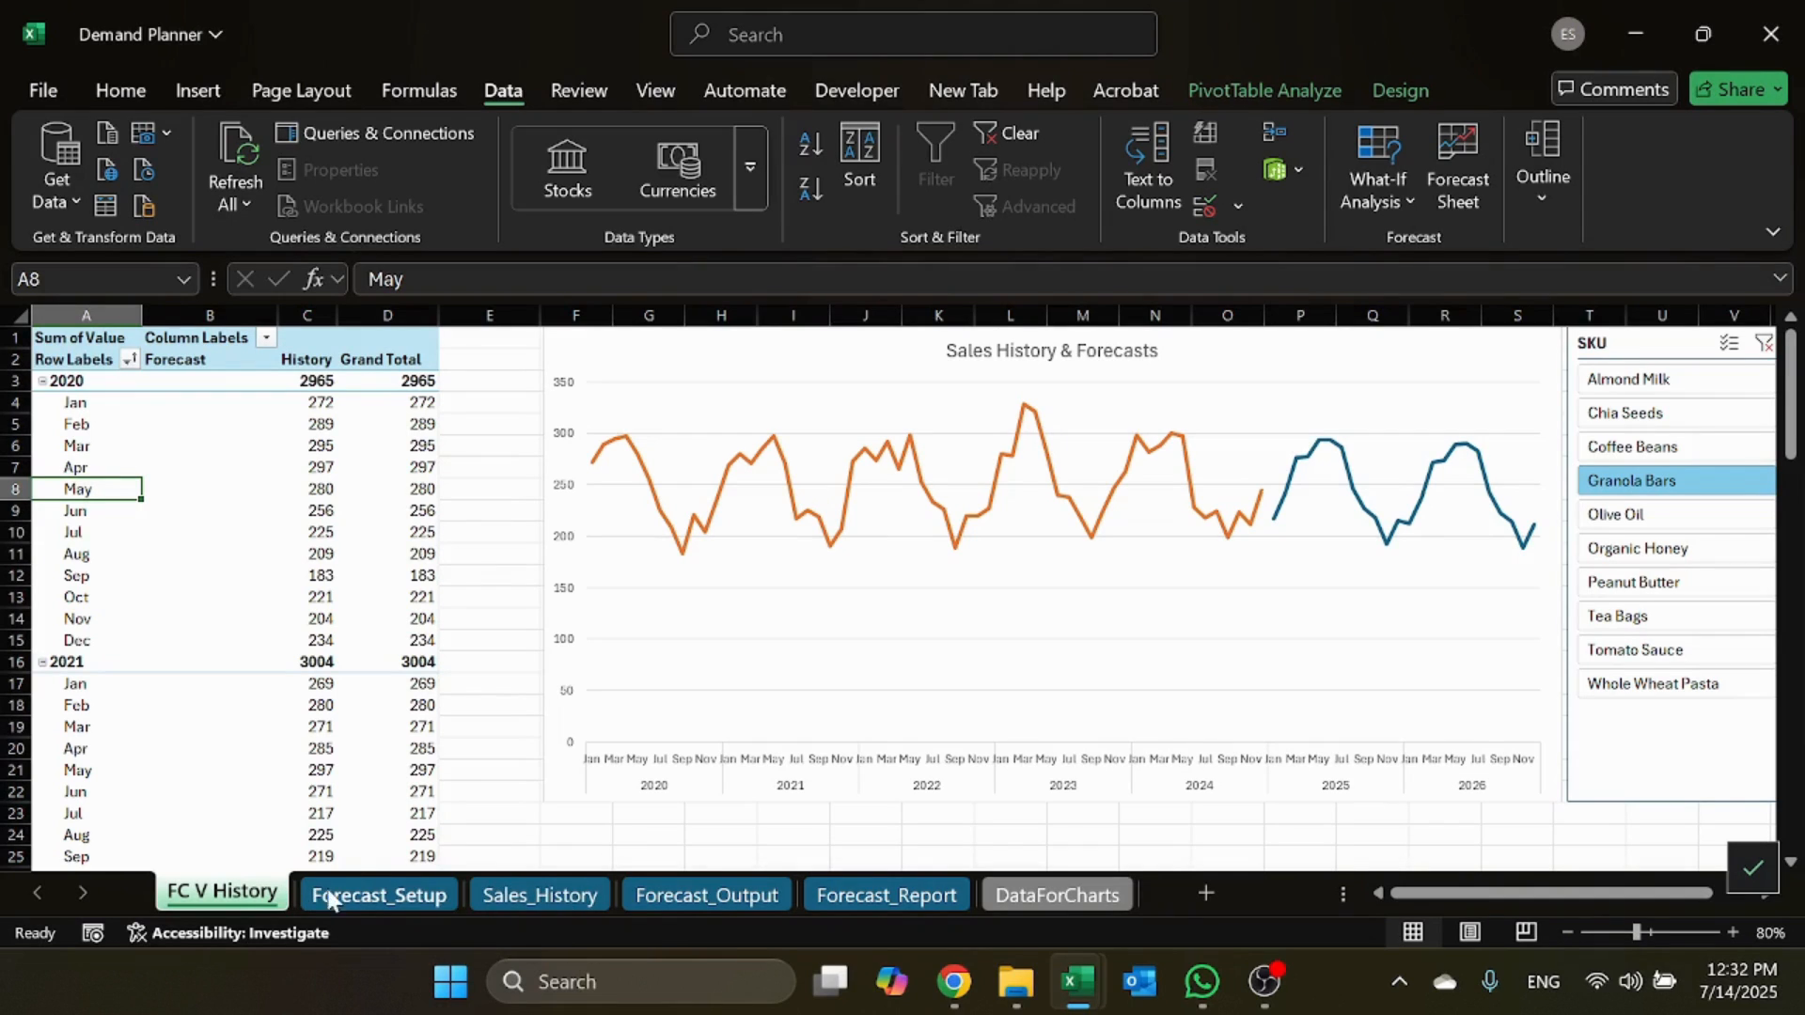
Step: Filter the SKU column on the Forecast_Output sheet to show only Granola Bars
{"action": "left_click", "coordinate": [712, 896]}
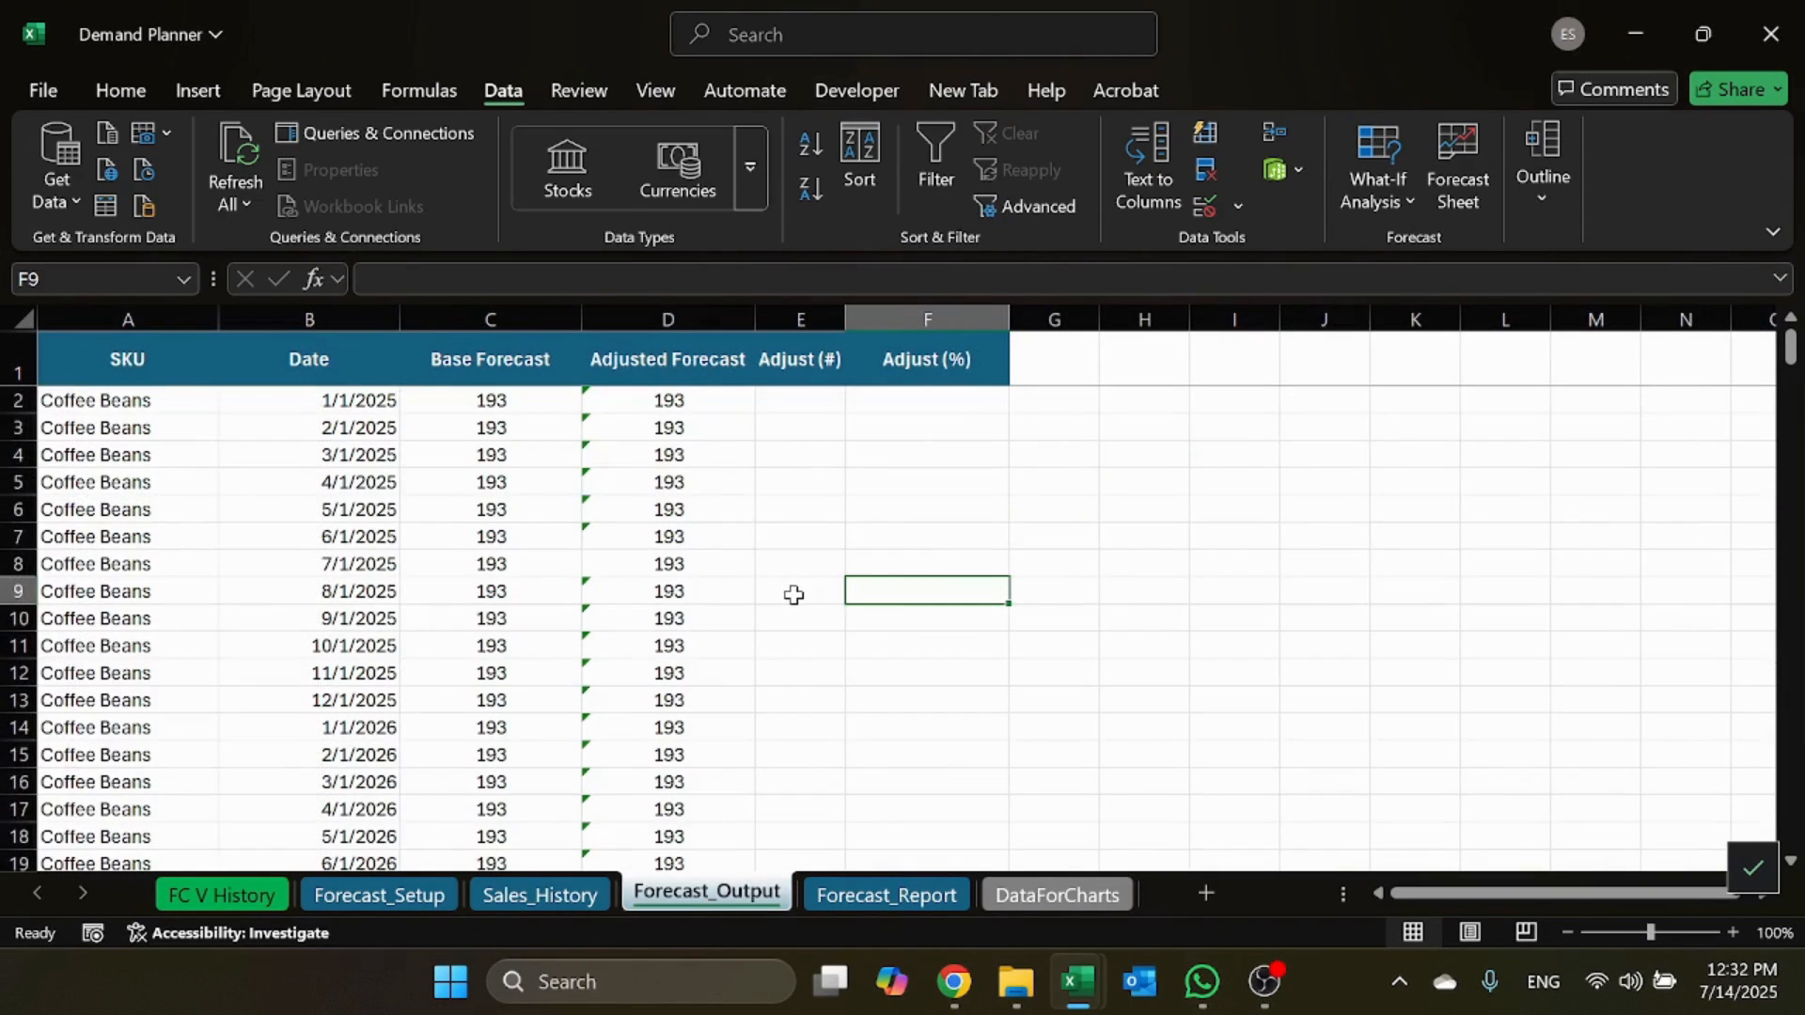
{"action": "scroll", "coordinate": [794, 594], "scroll_direction": "down", "scroll_amount": 2}
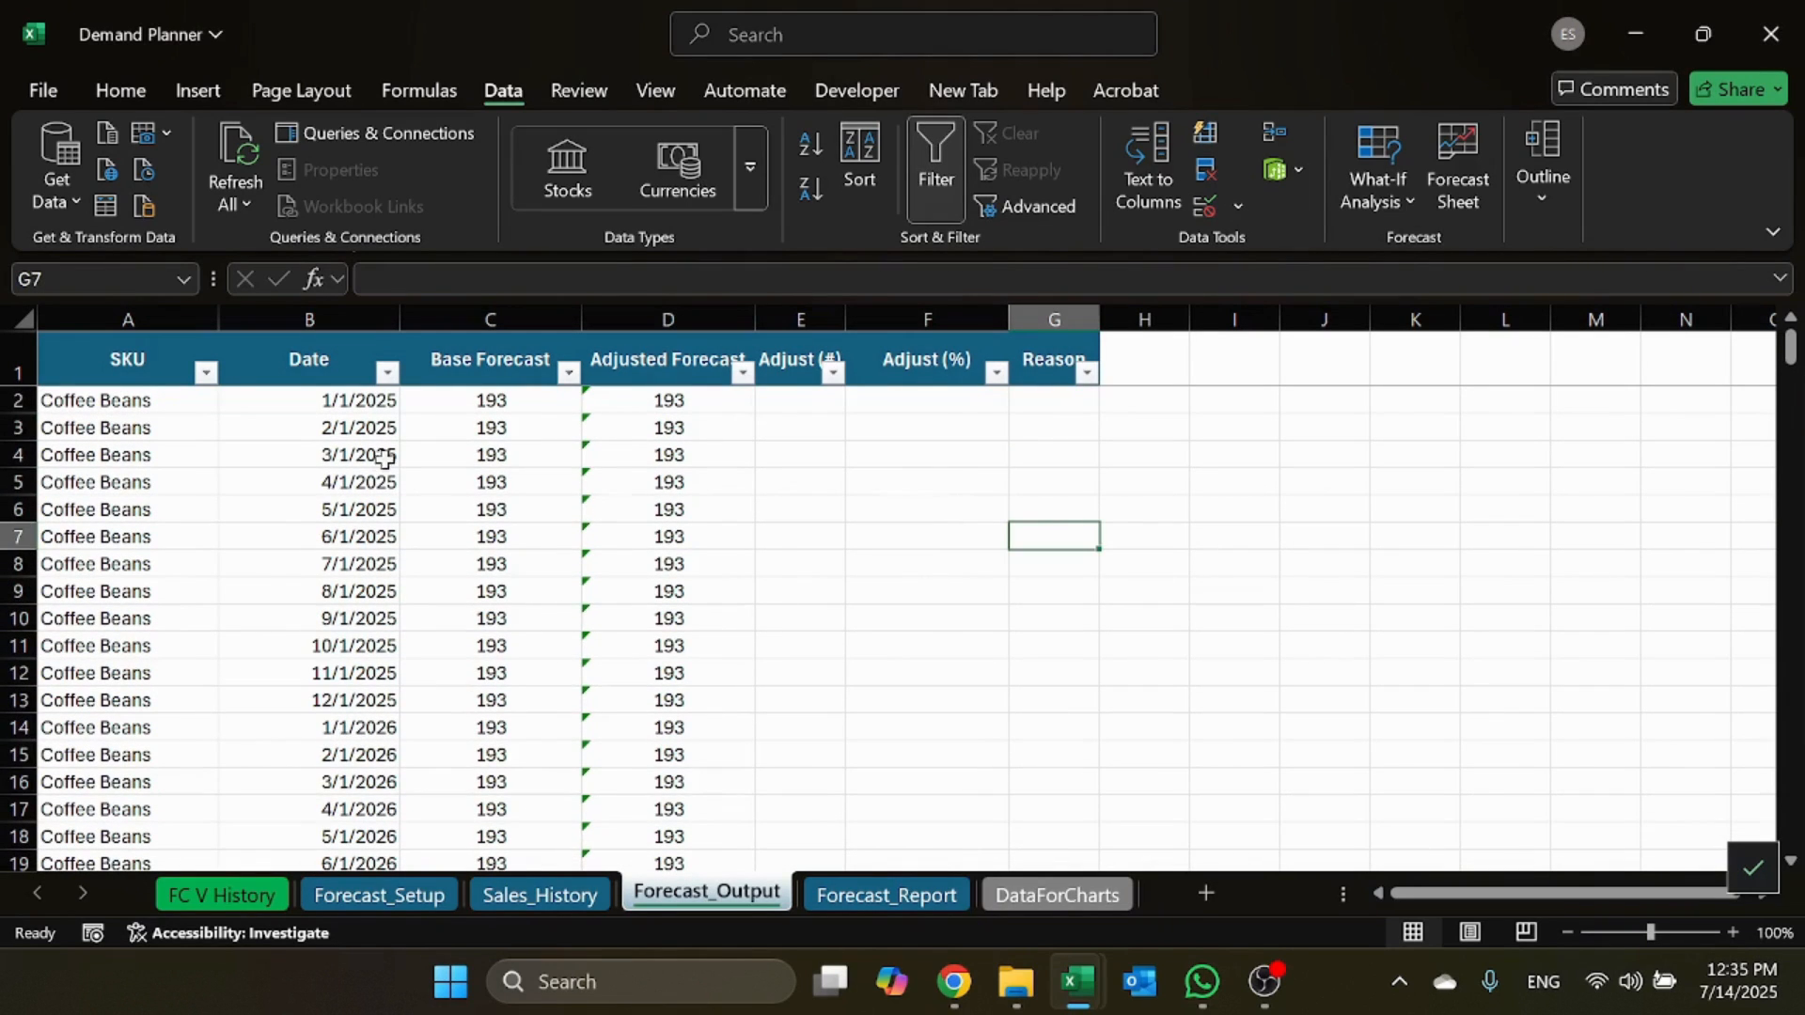
{"action": "left_click", "coordinate": [213, 373]}
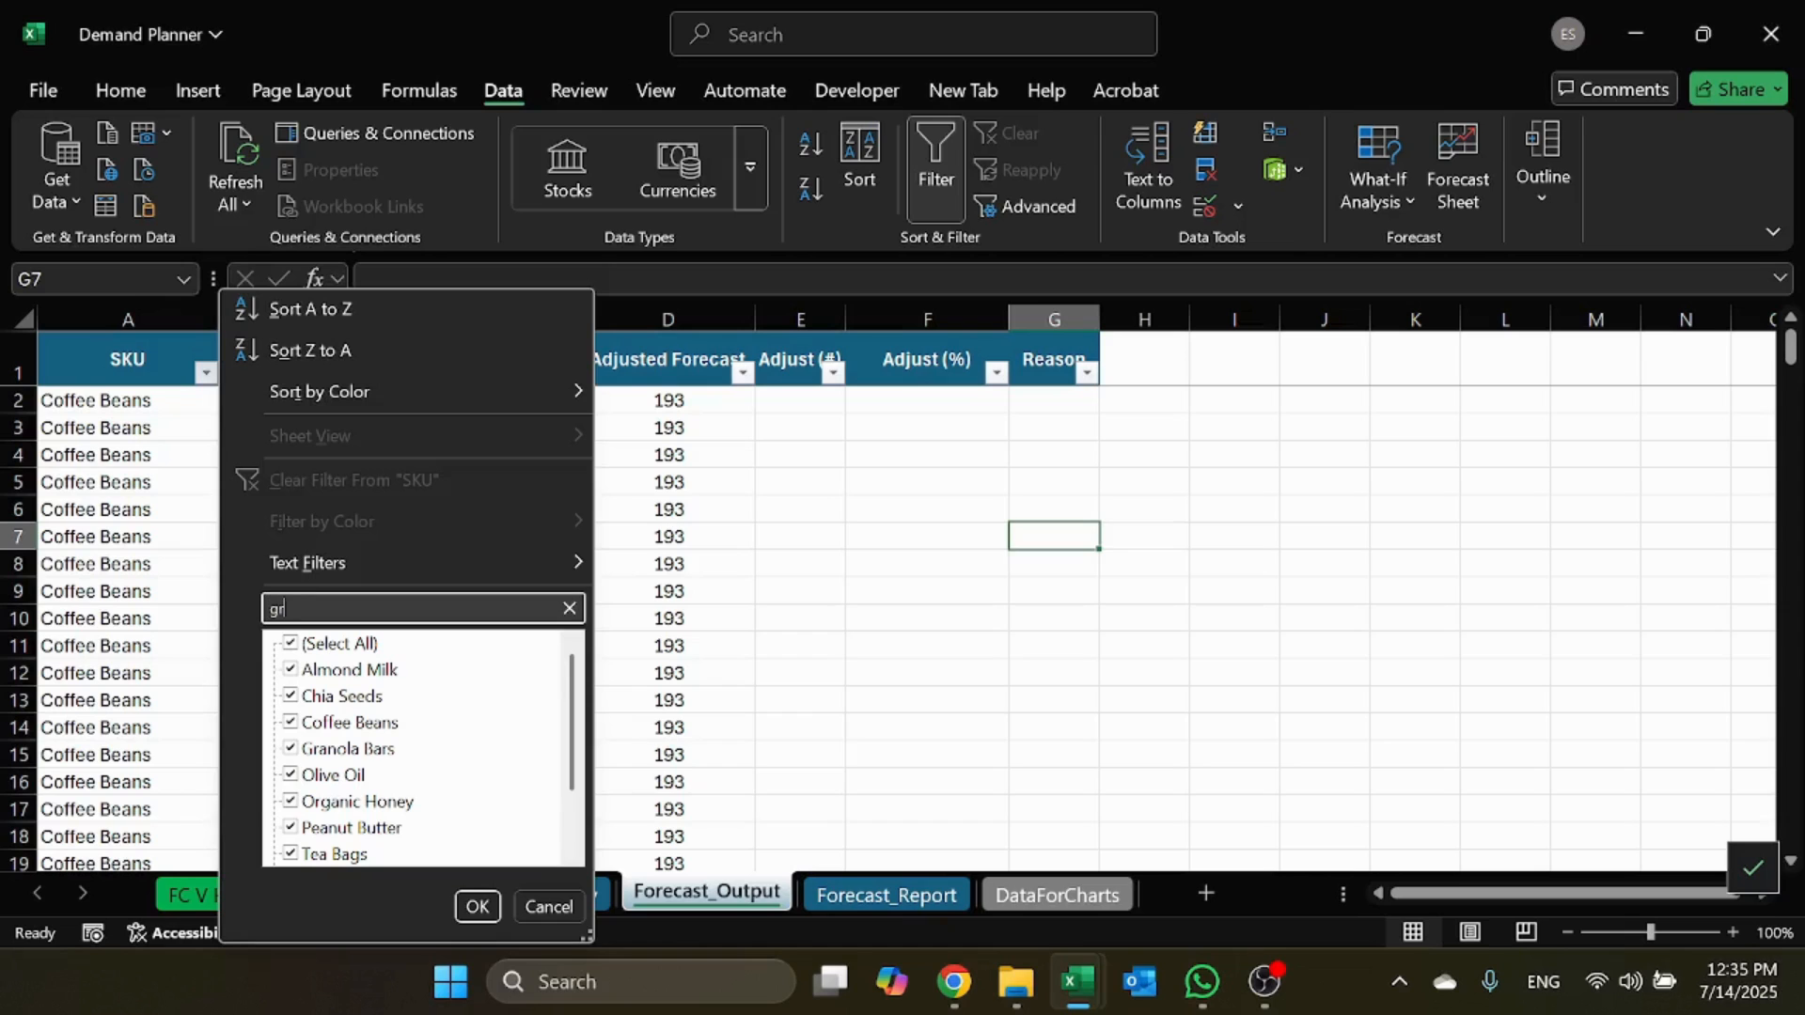
{"action": "type", "text": "gran"}
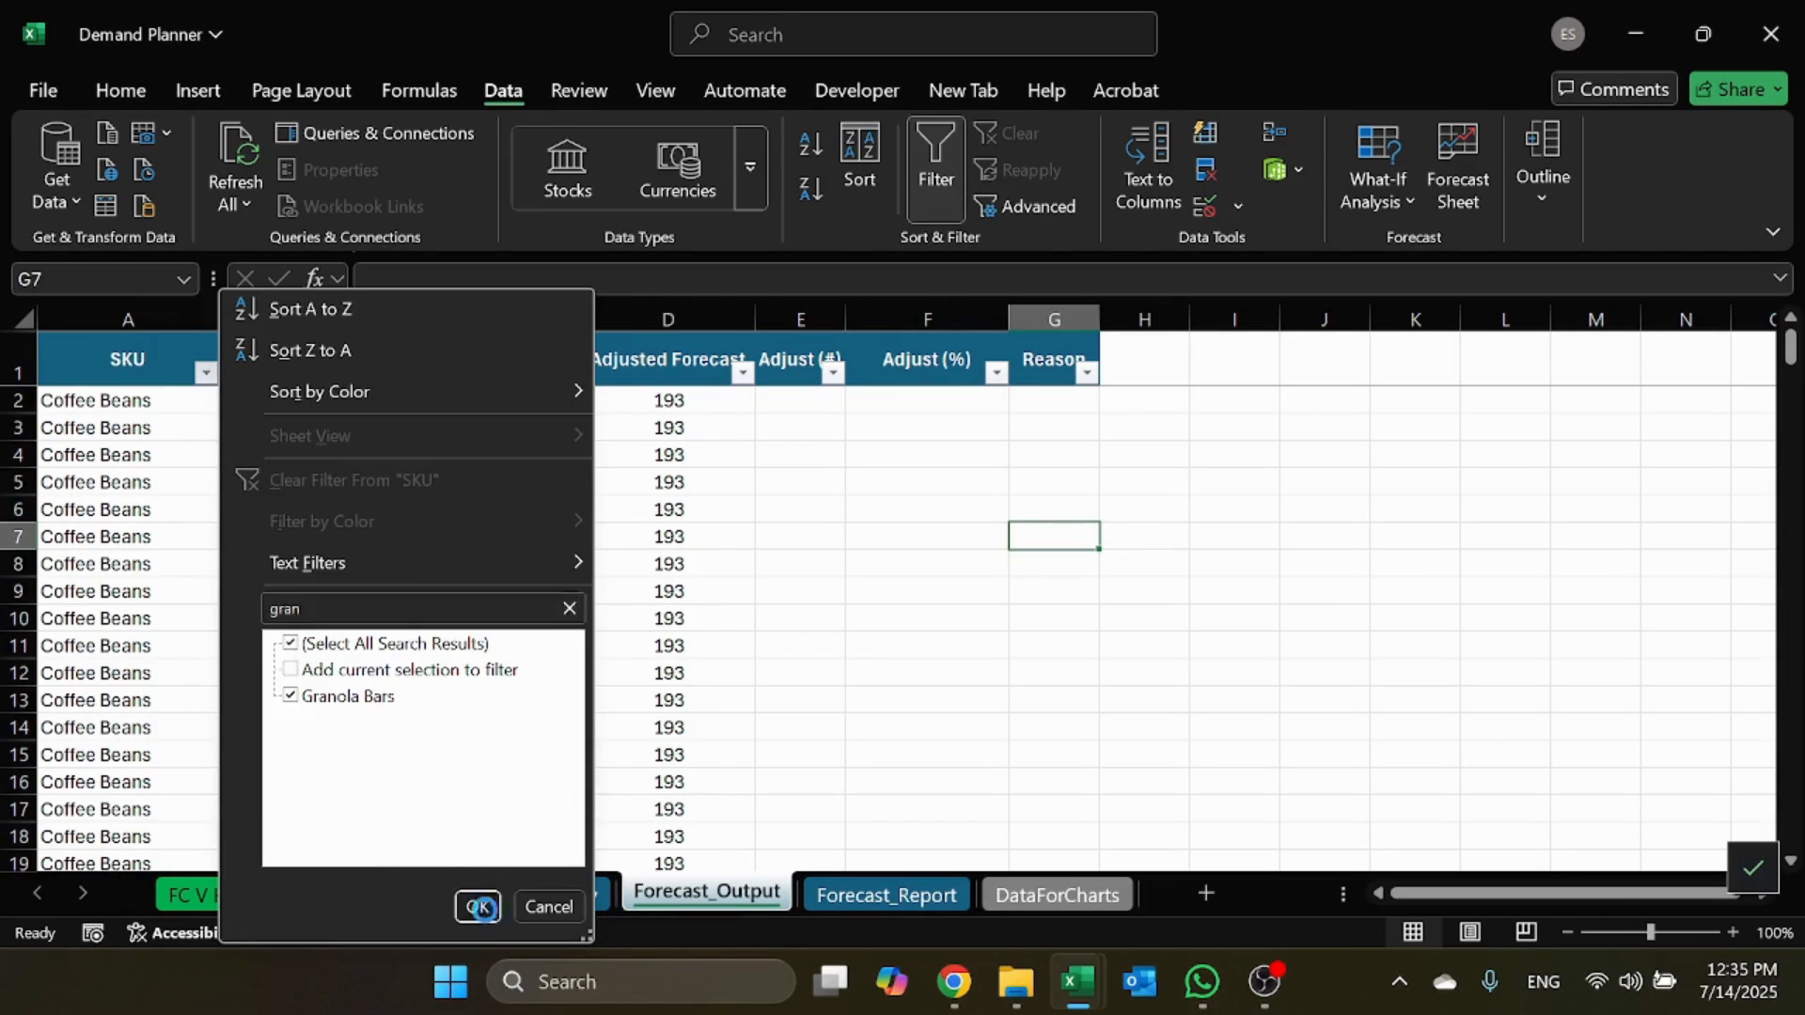
{"action": "left_click", "coordinate": [478, 906]}
Step: Filter the Date column to October, November and December 2025
{"action": "left_click", "coordinate": [387, 374]}
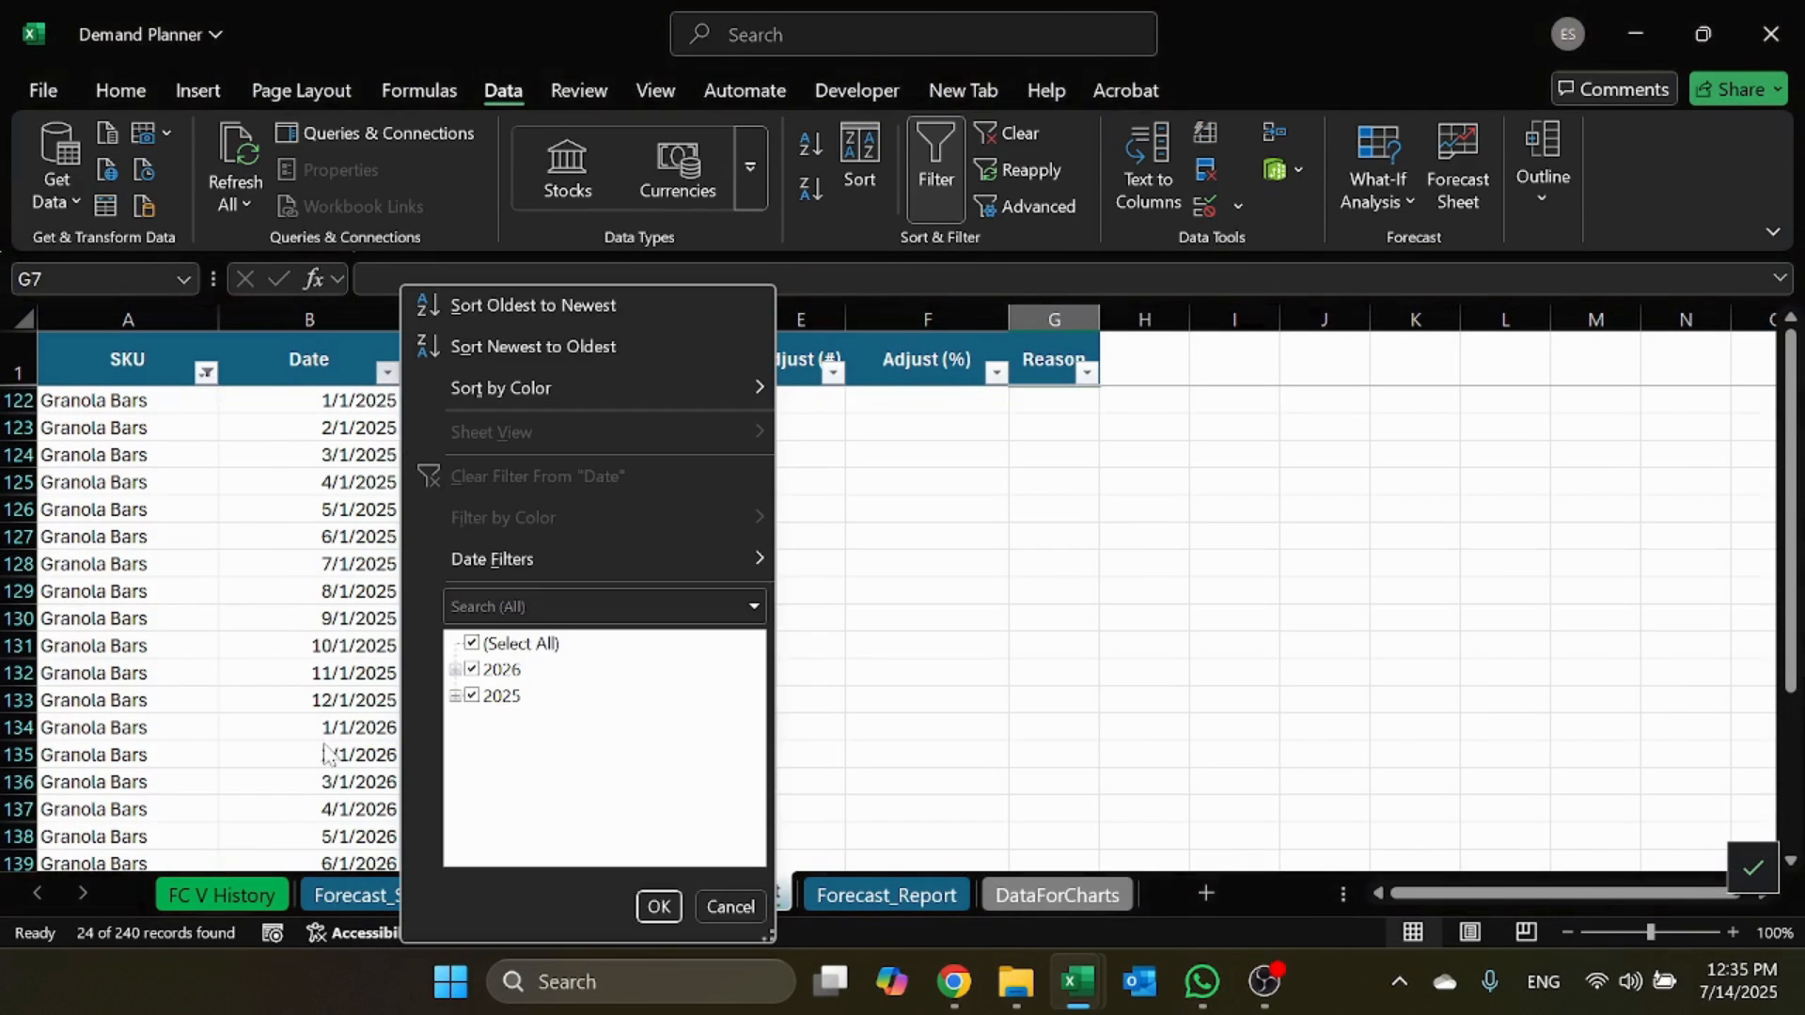
{"action": "left_click", "coordinate": [491, 647]}
{"action": "left_click", "coordinate": [455, 696]}
{"action": "scroll", "coordinate": [526, 787], "scroll_direction": "down", "scroll_amount": 3}
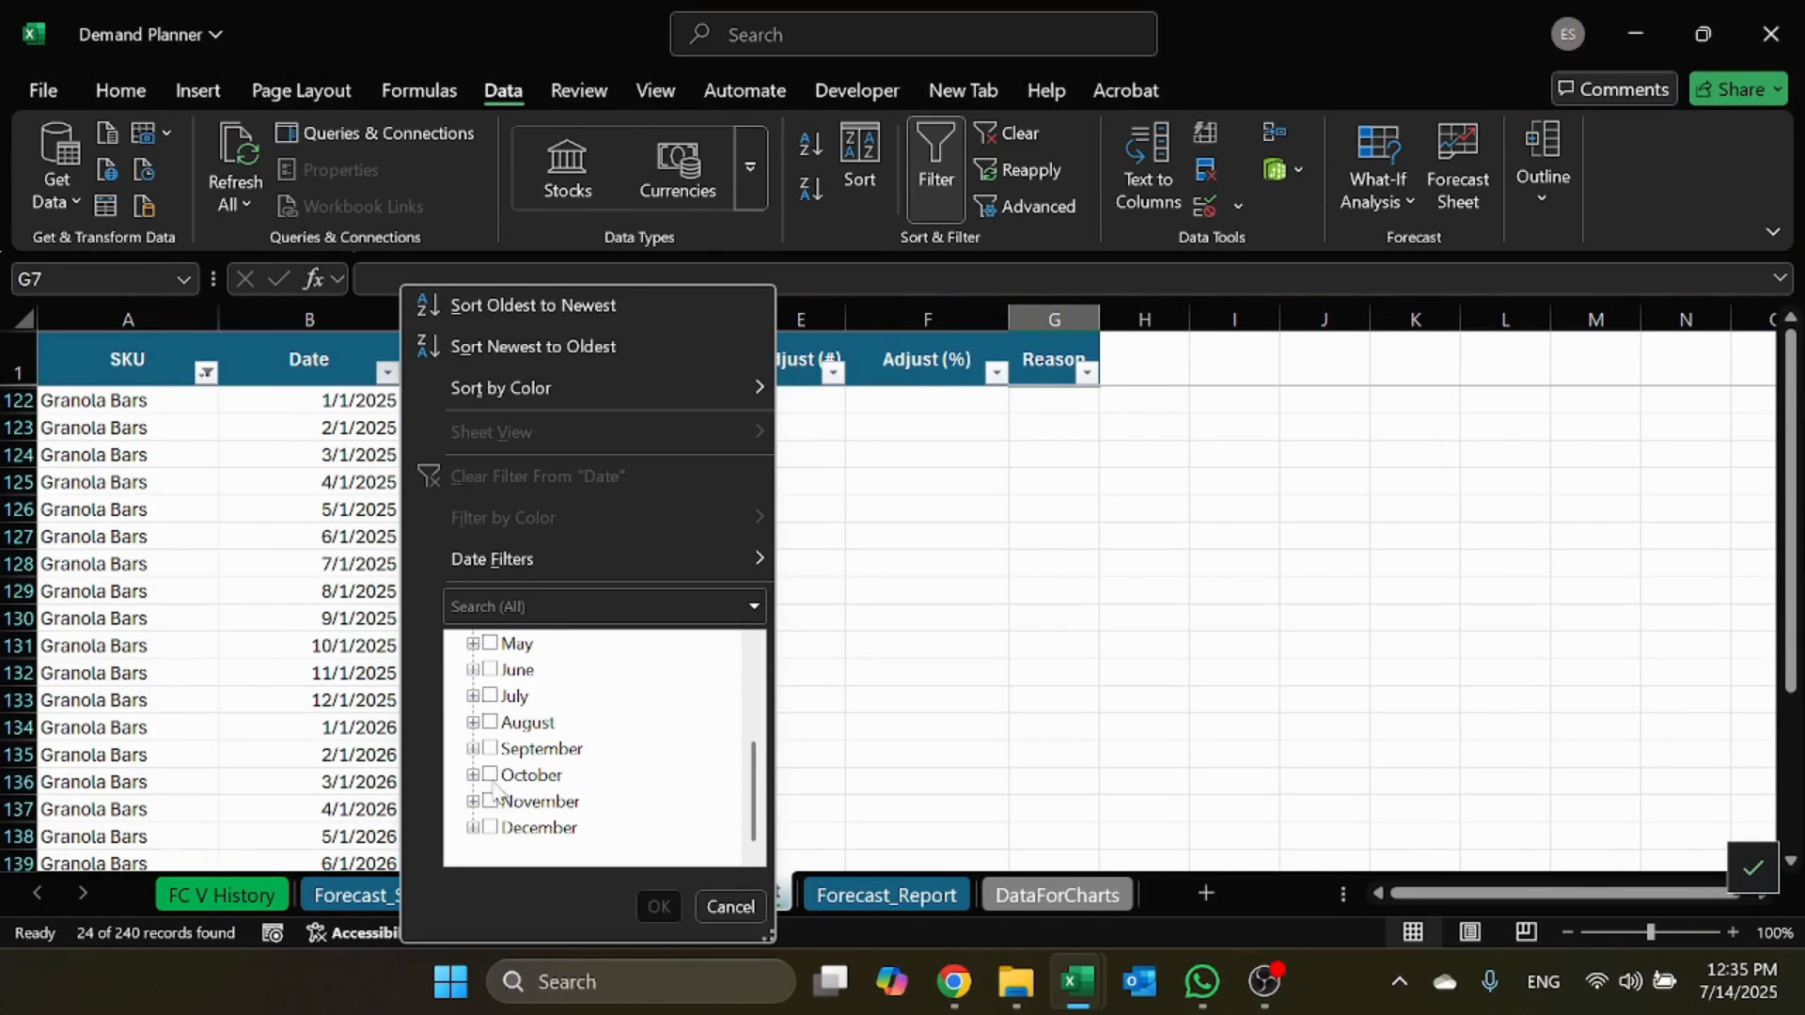
{"action": "left_click", "coordinate": [489, 775]}
{"action": "left_click", "coordinate": [489, 801]}
{"action": "left_click", "coordinate": [490, 827]}
{"action": "left_click", "coordinate": [659, 907]}
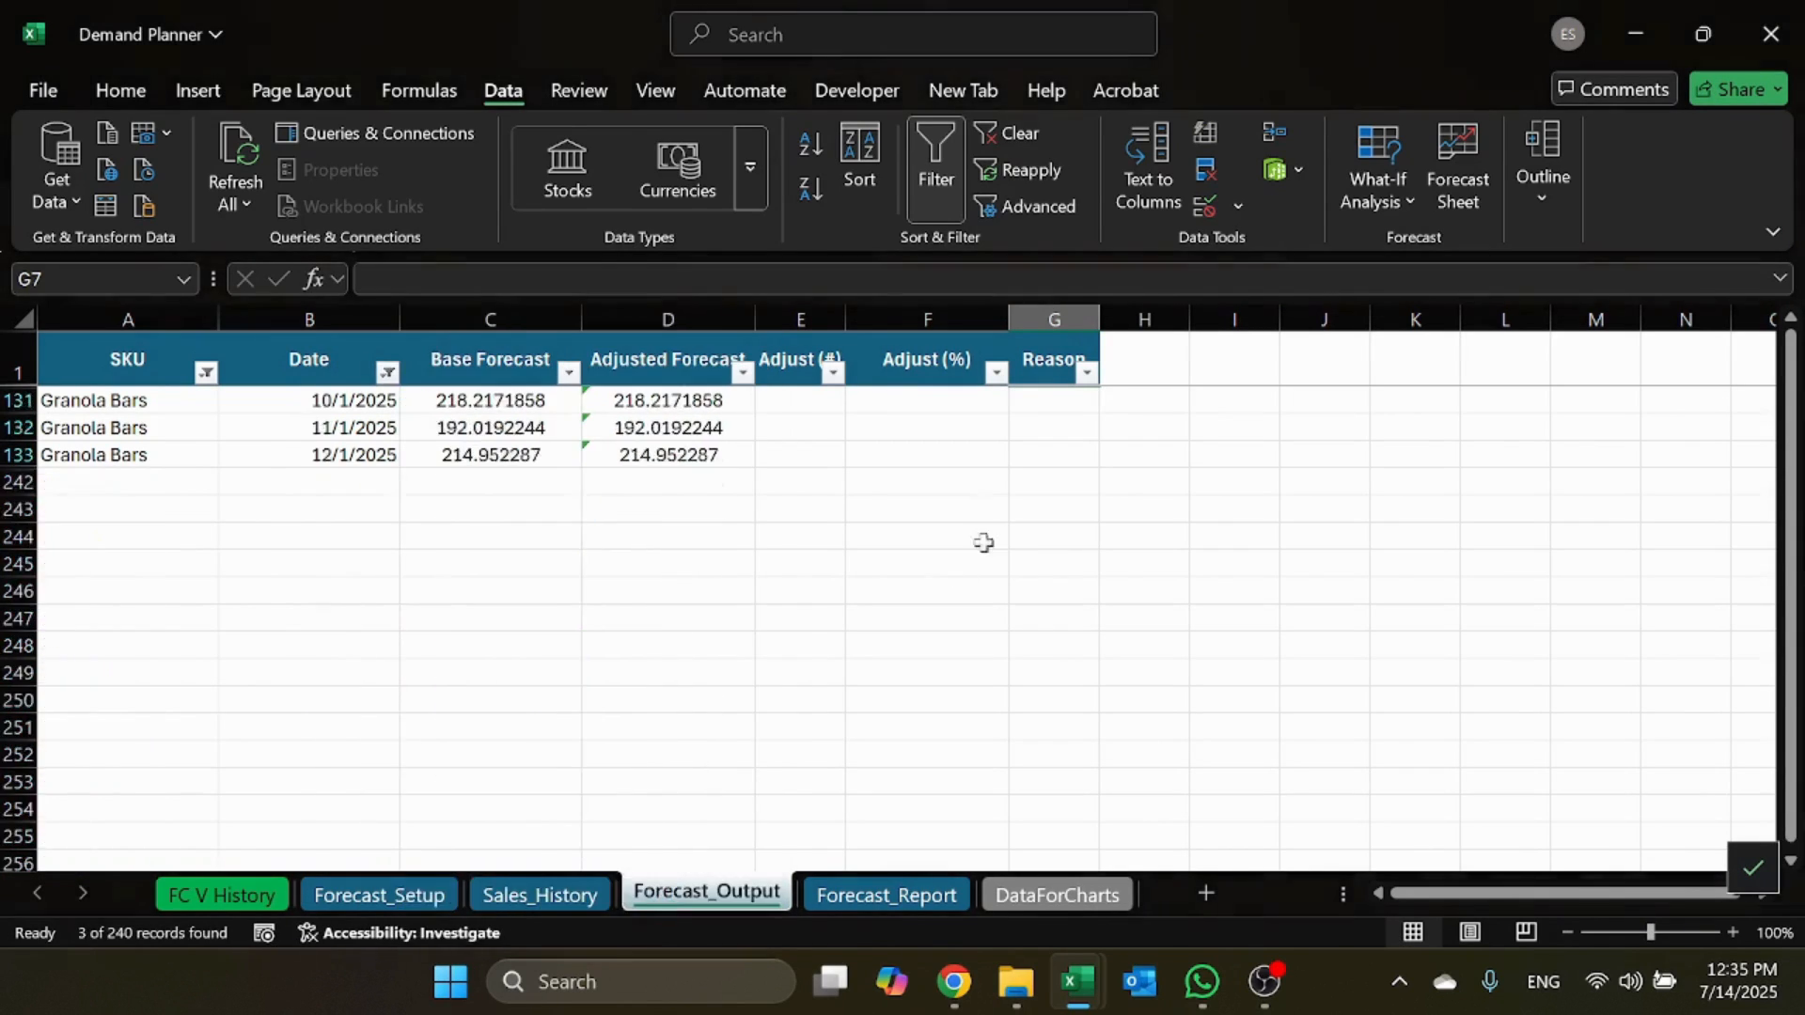
Step: Set Adjust (%) to 150% for the Granola Bars rows dated 10/1/2025, 11/1/2025 and 12/1/2025
{"action": "left_click", "coordinate": [966, 402]}
{"action": "type", "text": "150"}
{"action": "key", "text": "Return"}
{"action": "type", "text": "150"}
{"action": "key", "text": "Return"}
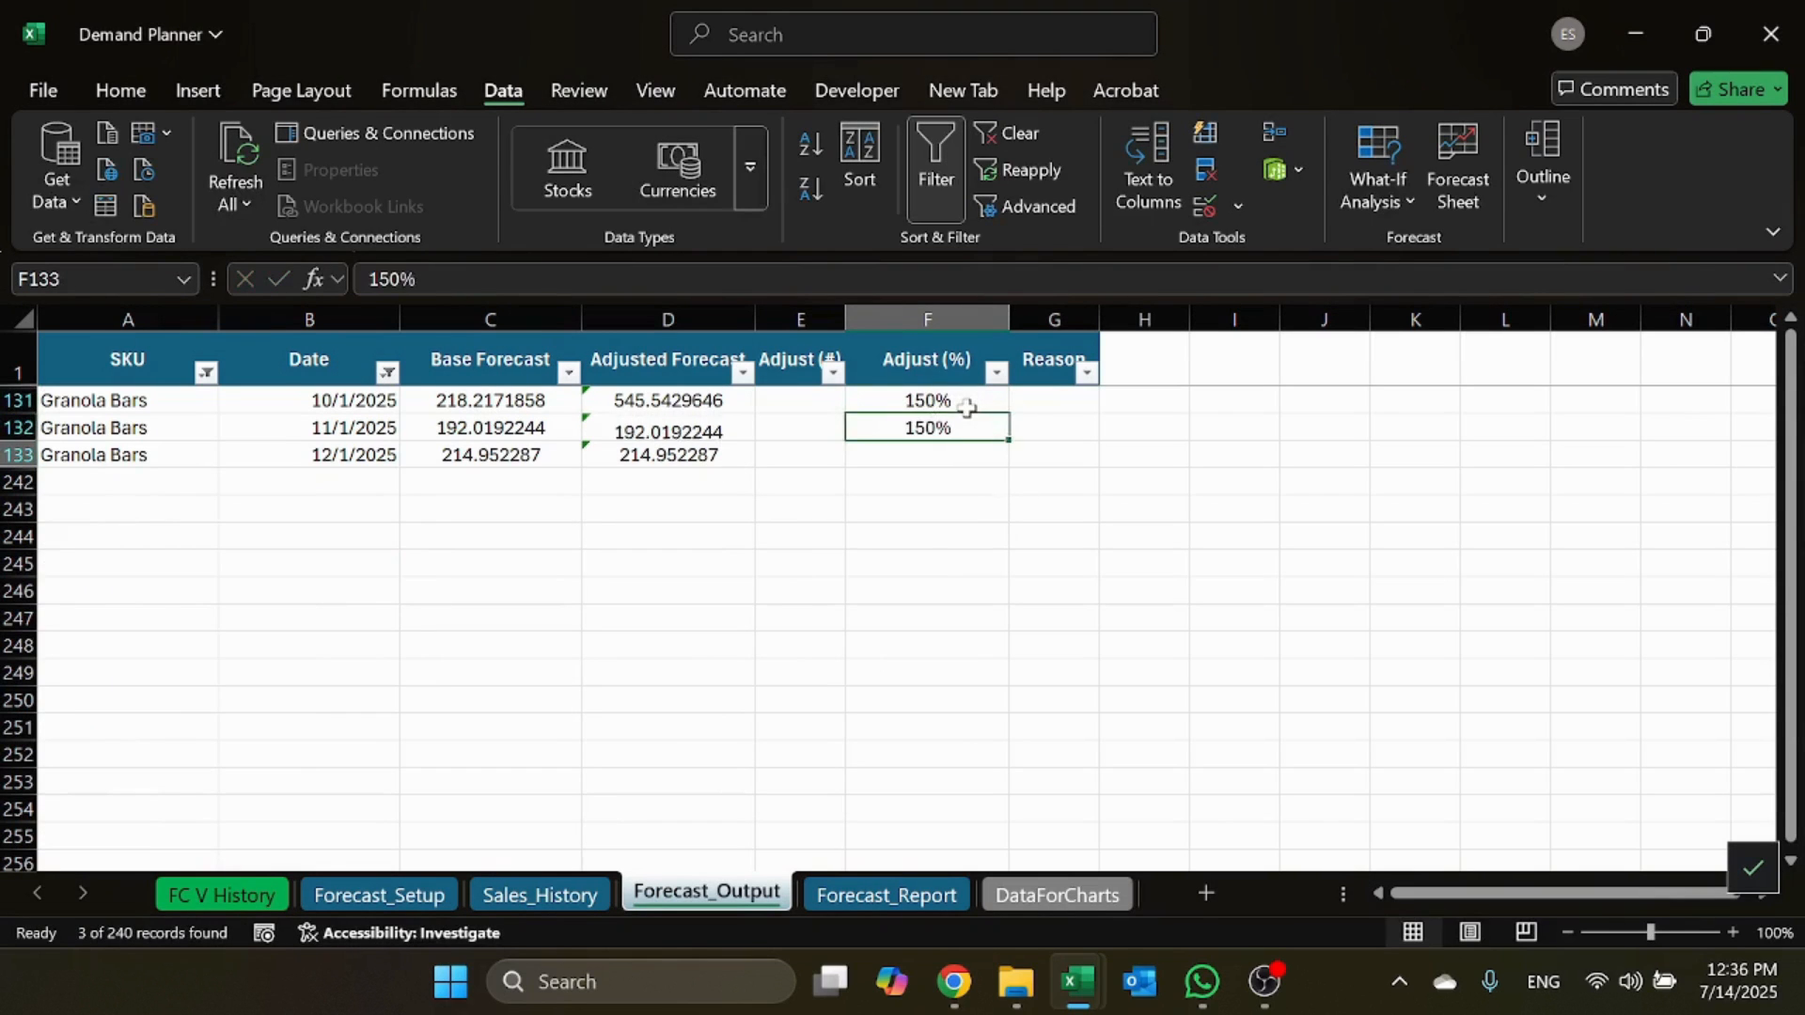
{"action": "type", "text": "150"}
{"action": "key", "text": "Return"}
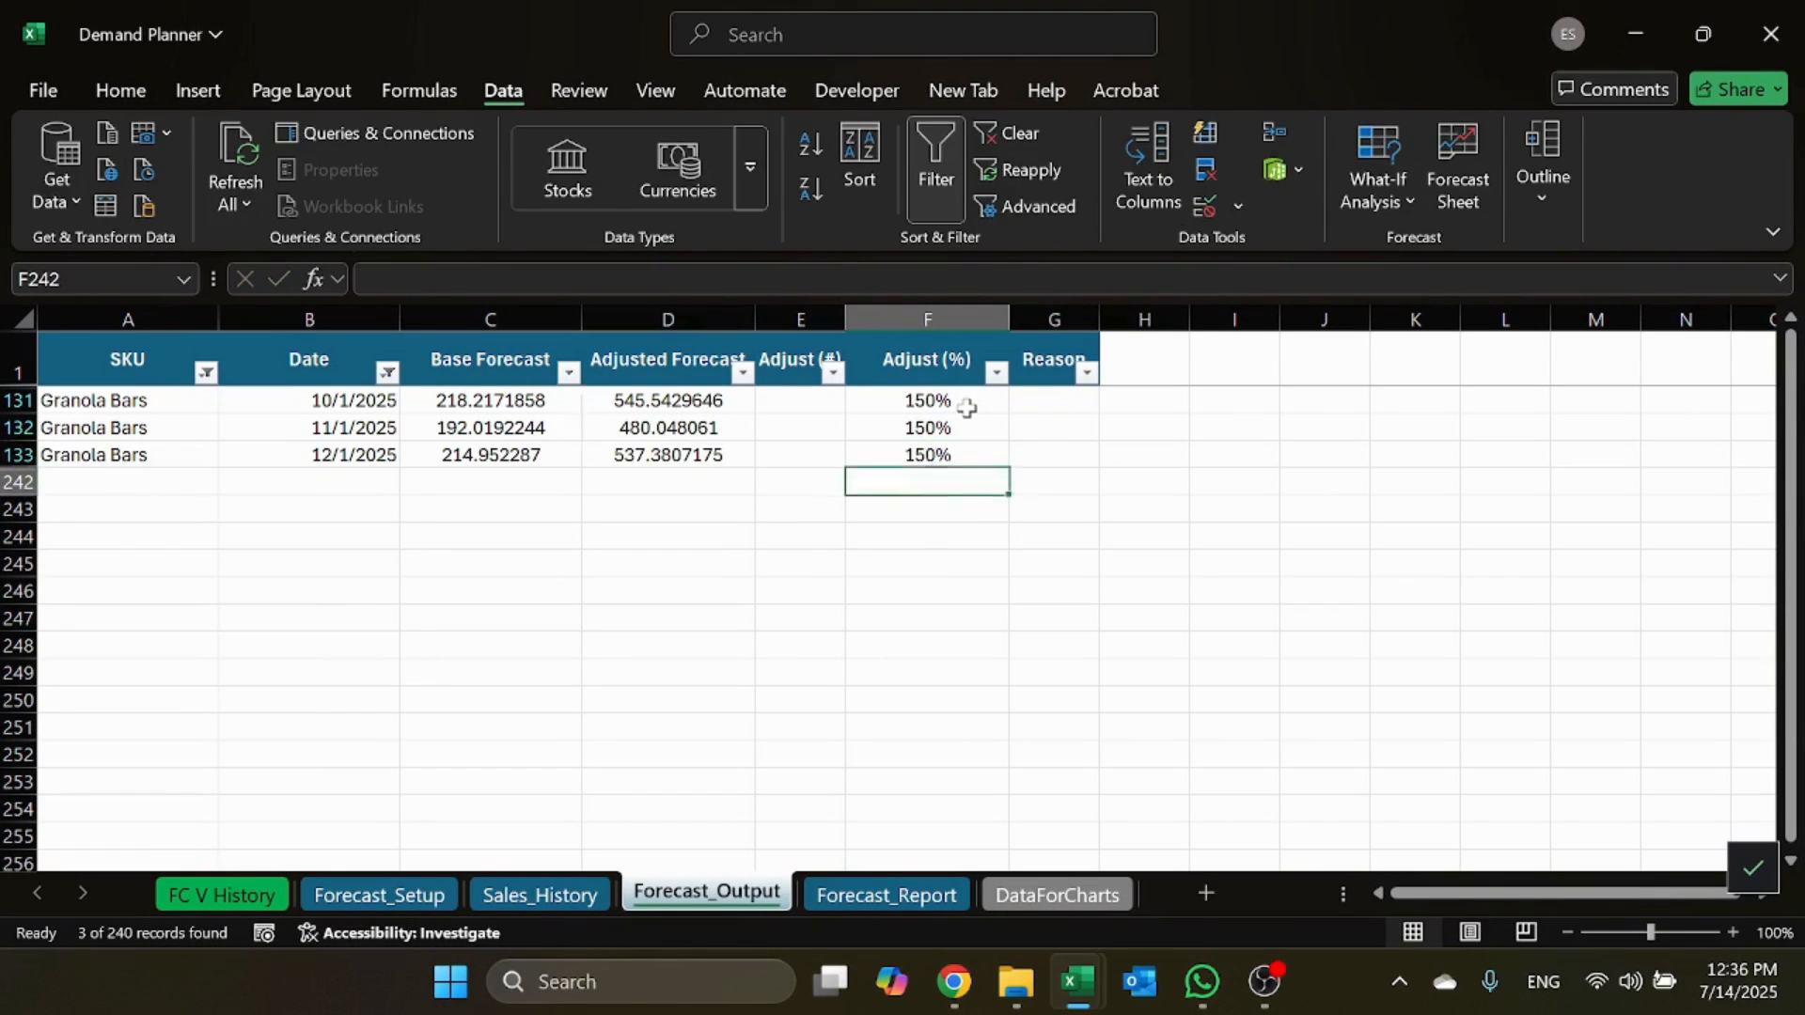
Step: Enter "Promo" as the Reason for the October 2025 Granola Bars row and copy it to the November and December rows
{"action": "key", "text": "Right"}
{"action": "key", "text": "Up"}
{"action": "key", "text": "Up"}
{"action": "key", "text": "Up"}
{"action": "type", "text": "Promo"}
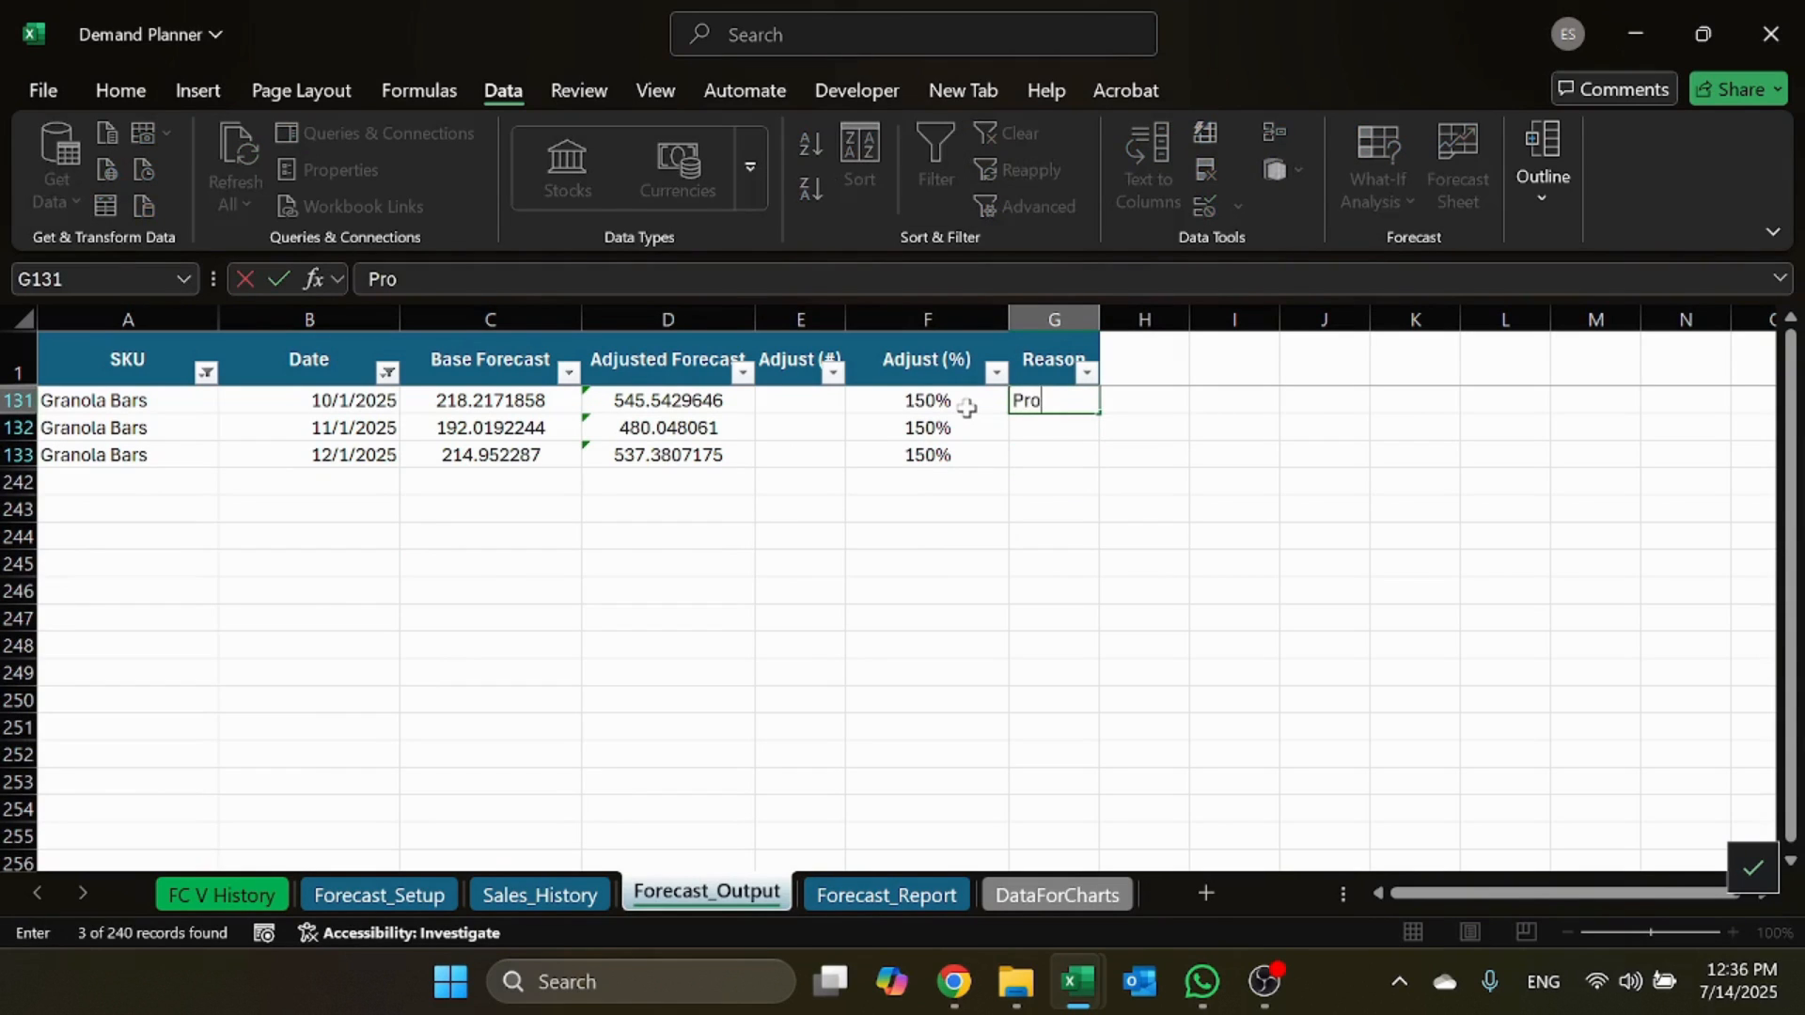
{"action": "key", "text": "Return"}
{"action": "key", "text": "Up"}
{"action": "key", "text": "ctrl+c"}
{"action": "key", "text": "Down"}
{"action": "key", "text": "ctrl+v"}
{"action": "key", "text": "Down"}
{"action": "key", "text": "ctrl+v"}
{"action": "key", "text": "Escape"}
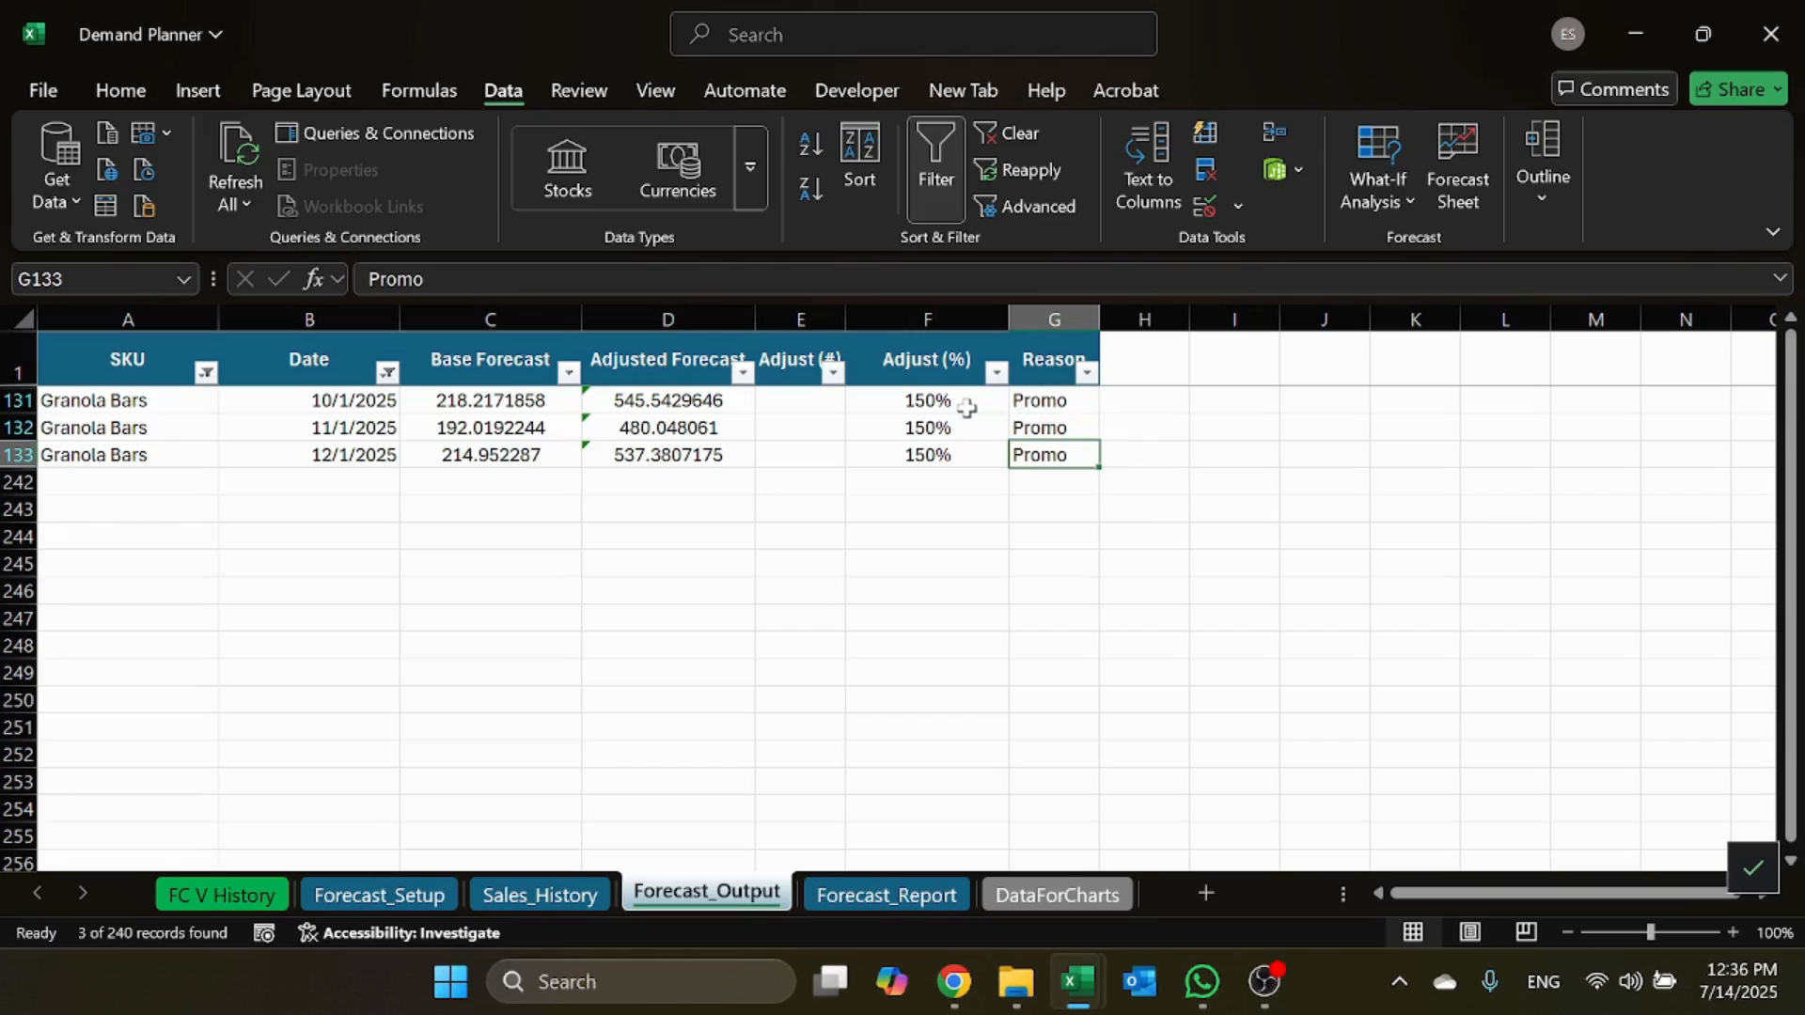
Step: Refresh the chart on the FC V History sheet and compare the Granola Bars forecast with the forecast for all SKUs
{"action": "left_click", "coordinate": [228, 891]}
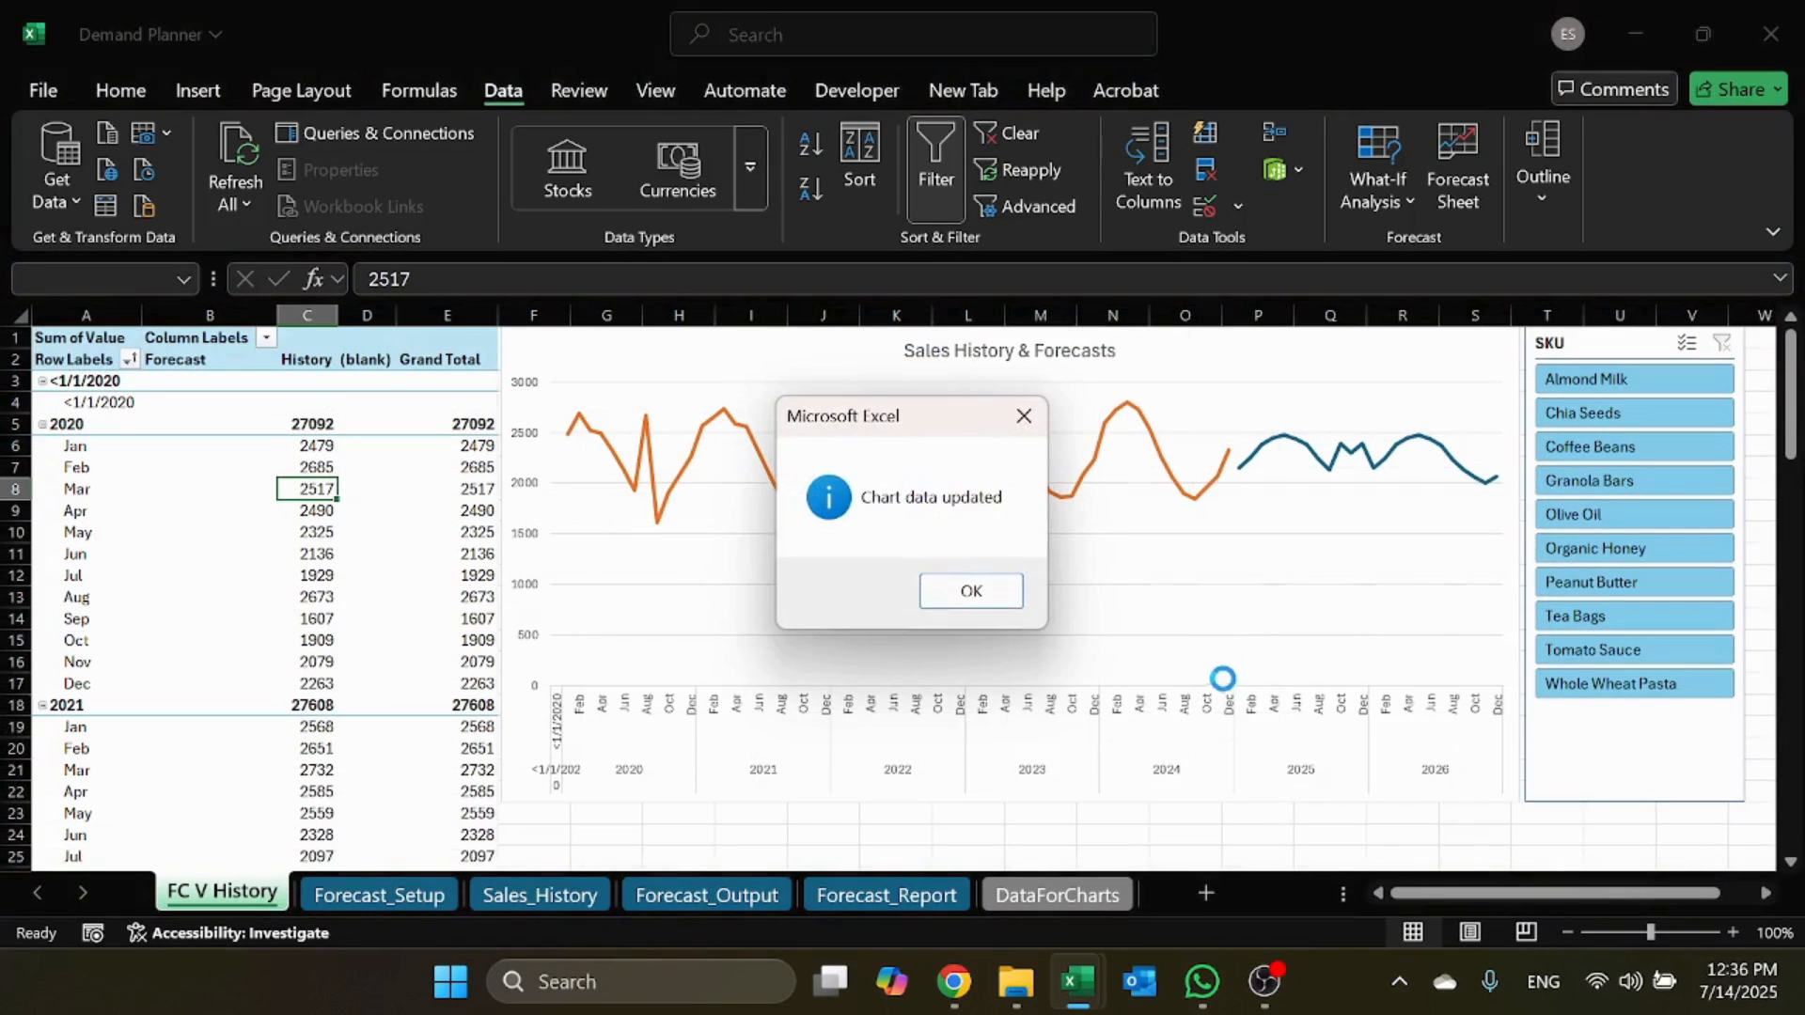
{"action": "left_click", "coordinate": [944, 592]}
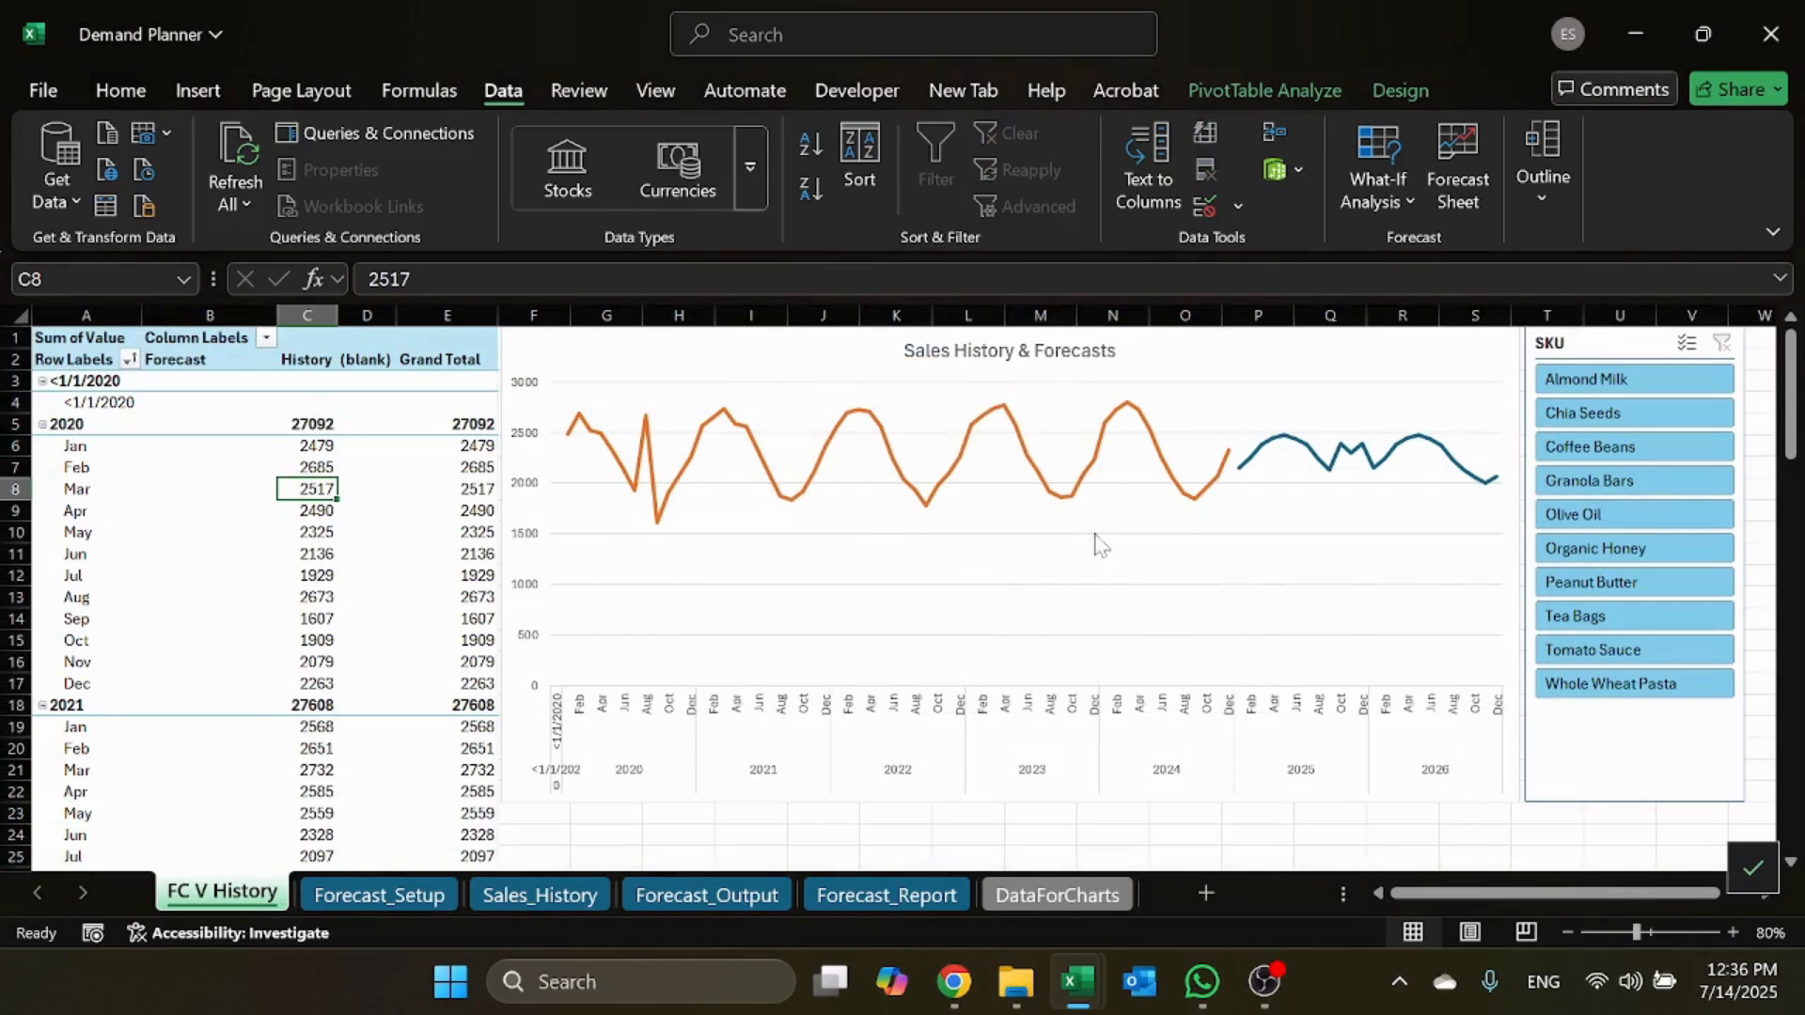
{"action": "left_click", "coordinate": [1592, 480]}
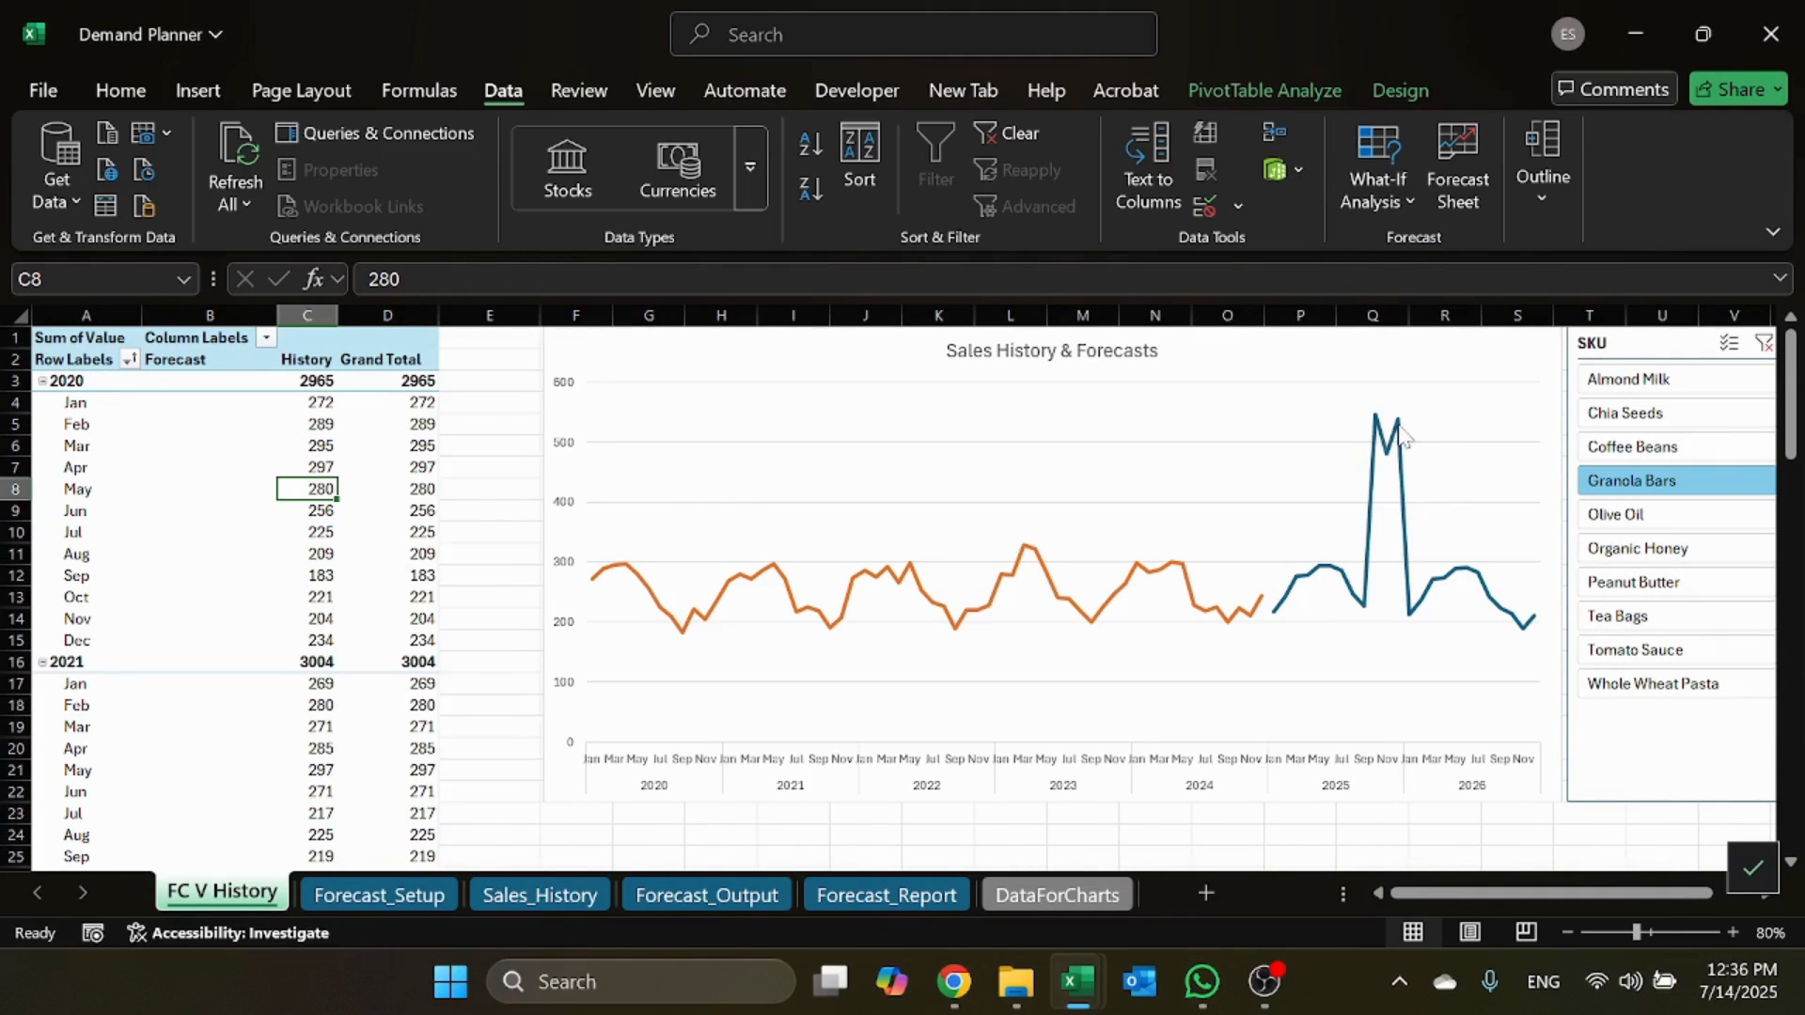
{"action": "left_click", "coordinate": [1764, 342]}
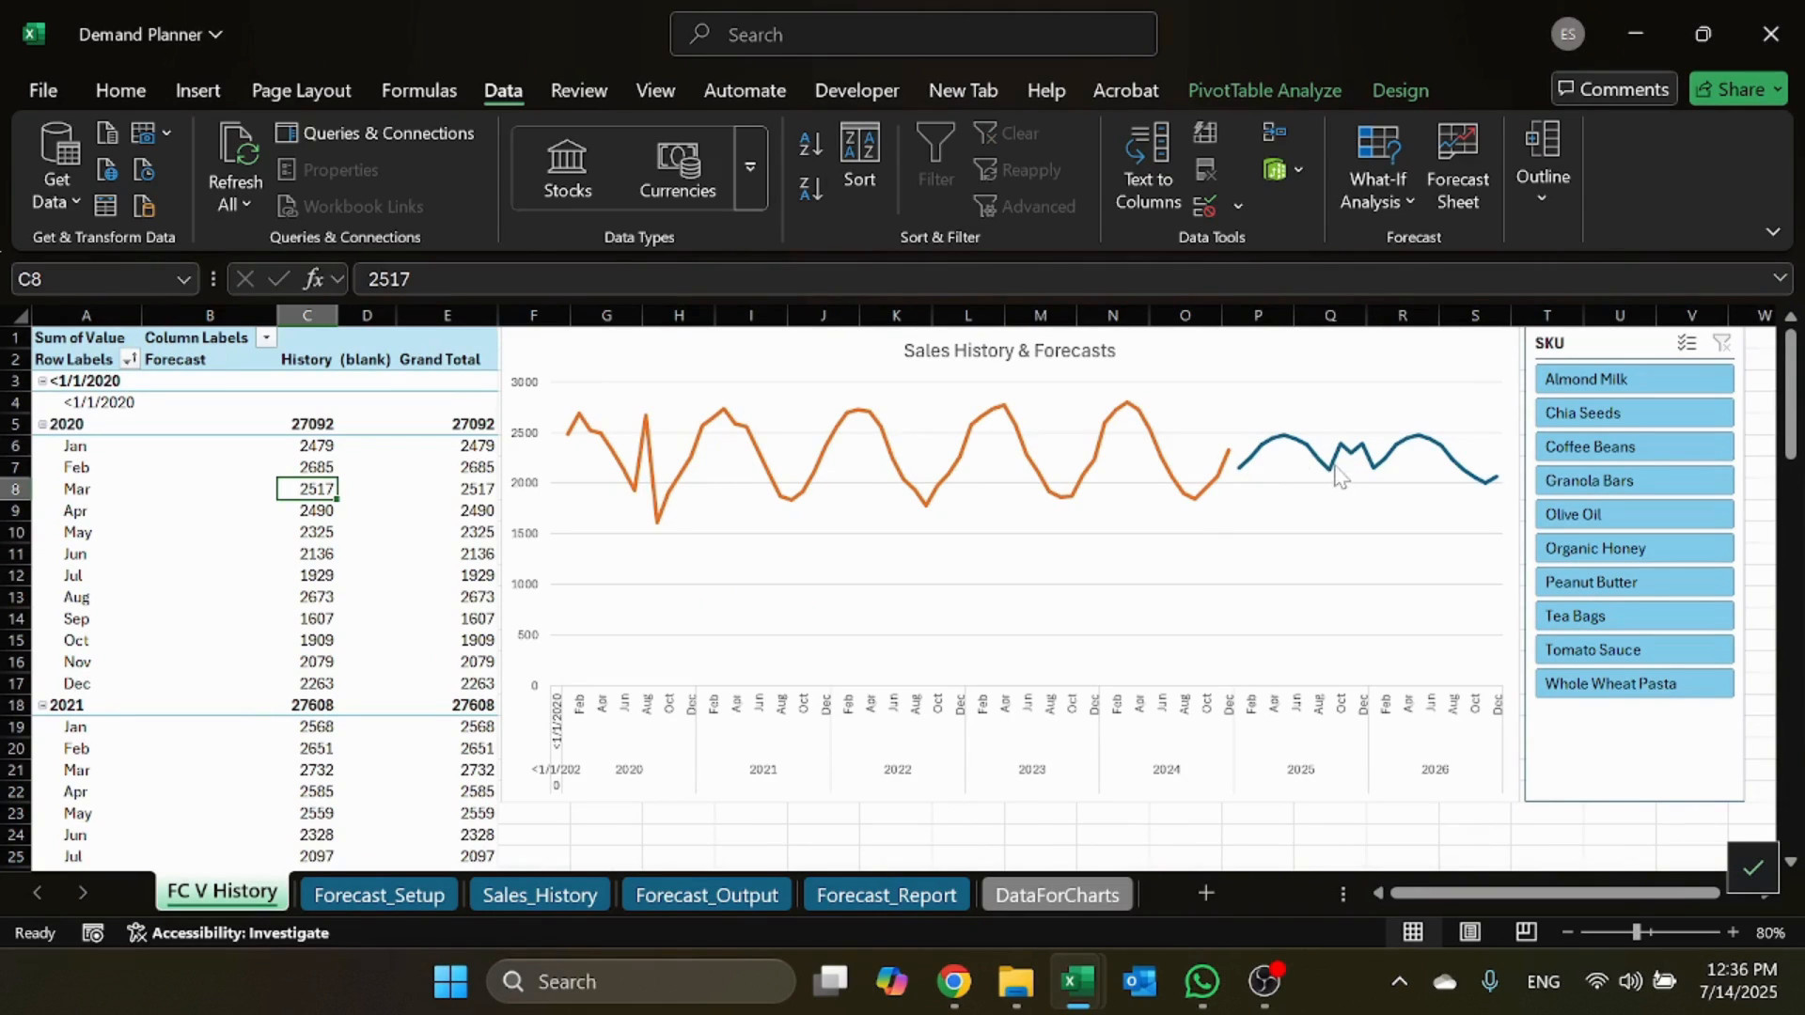
{"action": "left_click", "coordinate": [1647, 491]}
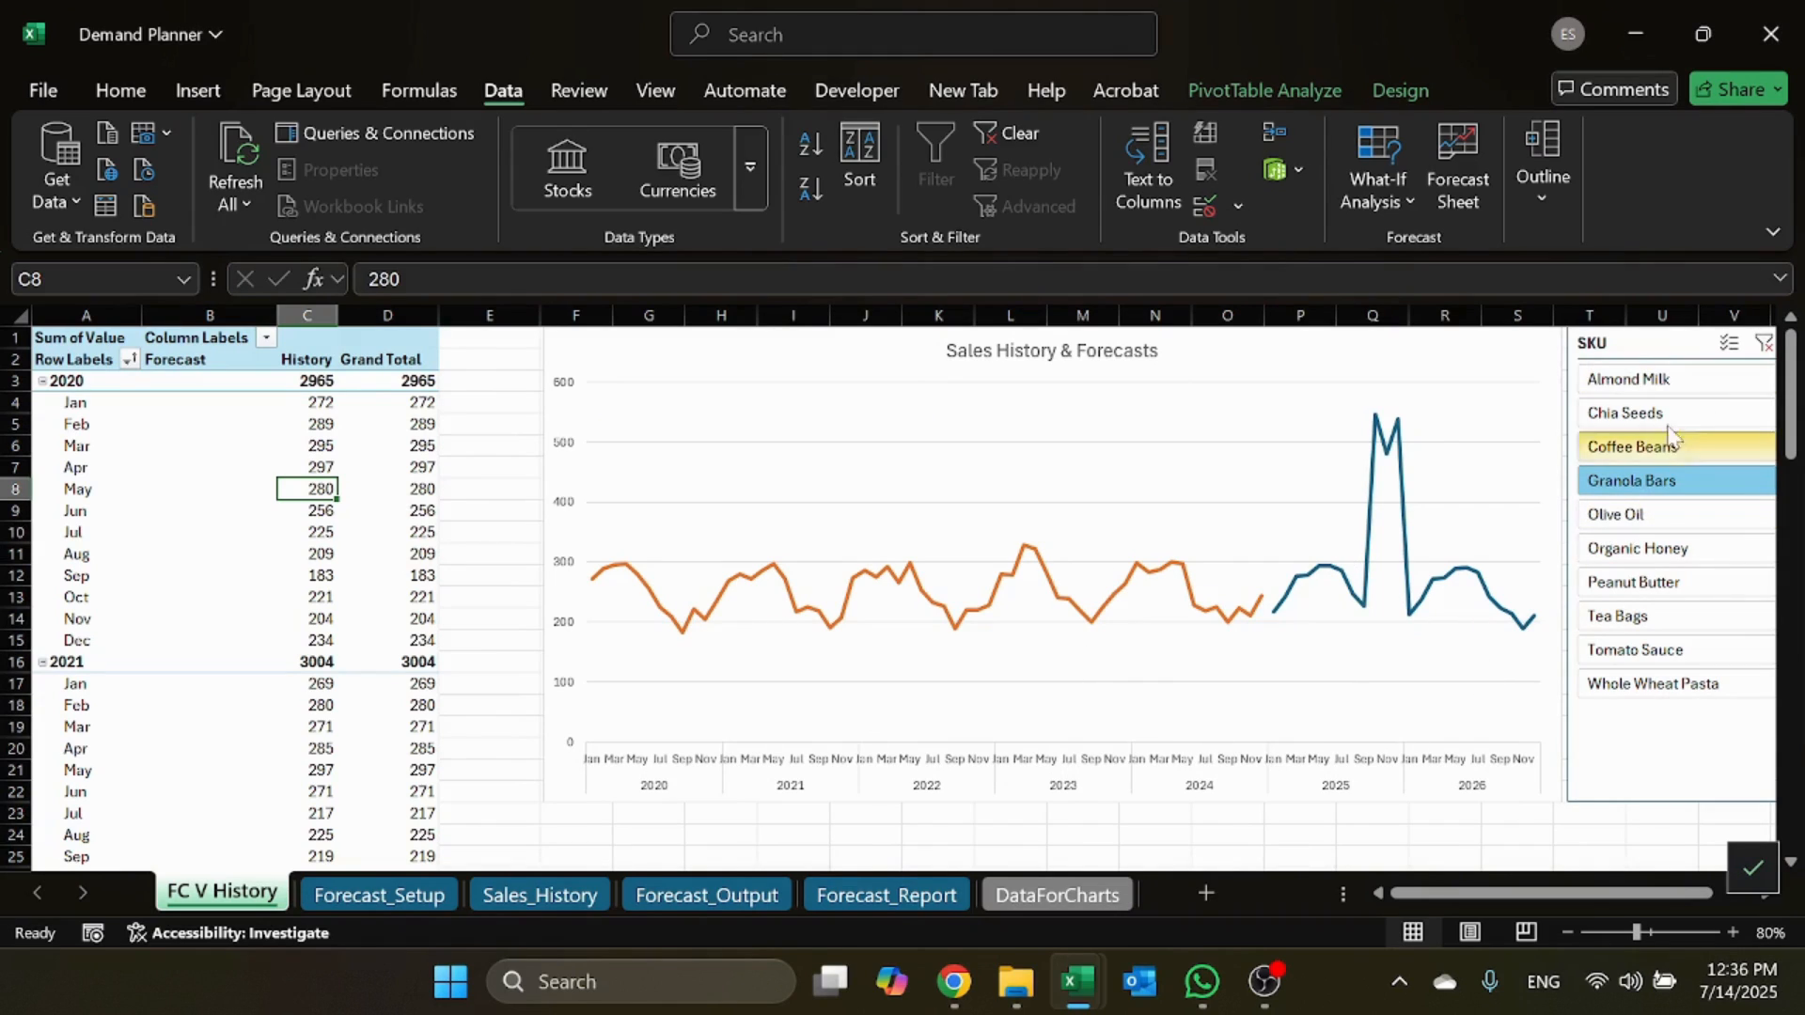
{"action": "left_click", "coordinate": [1764, 345]}
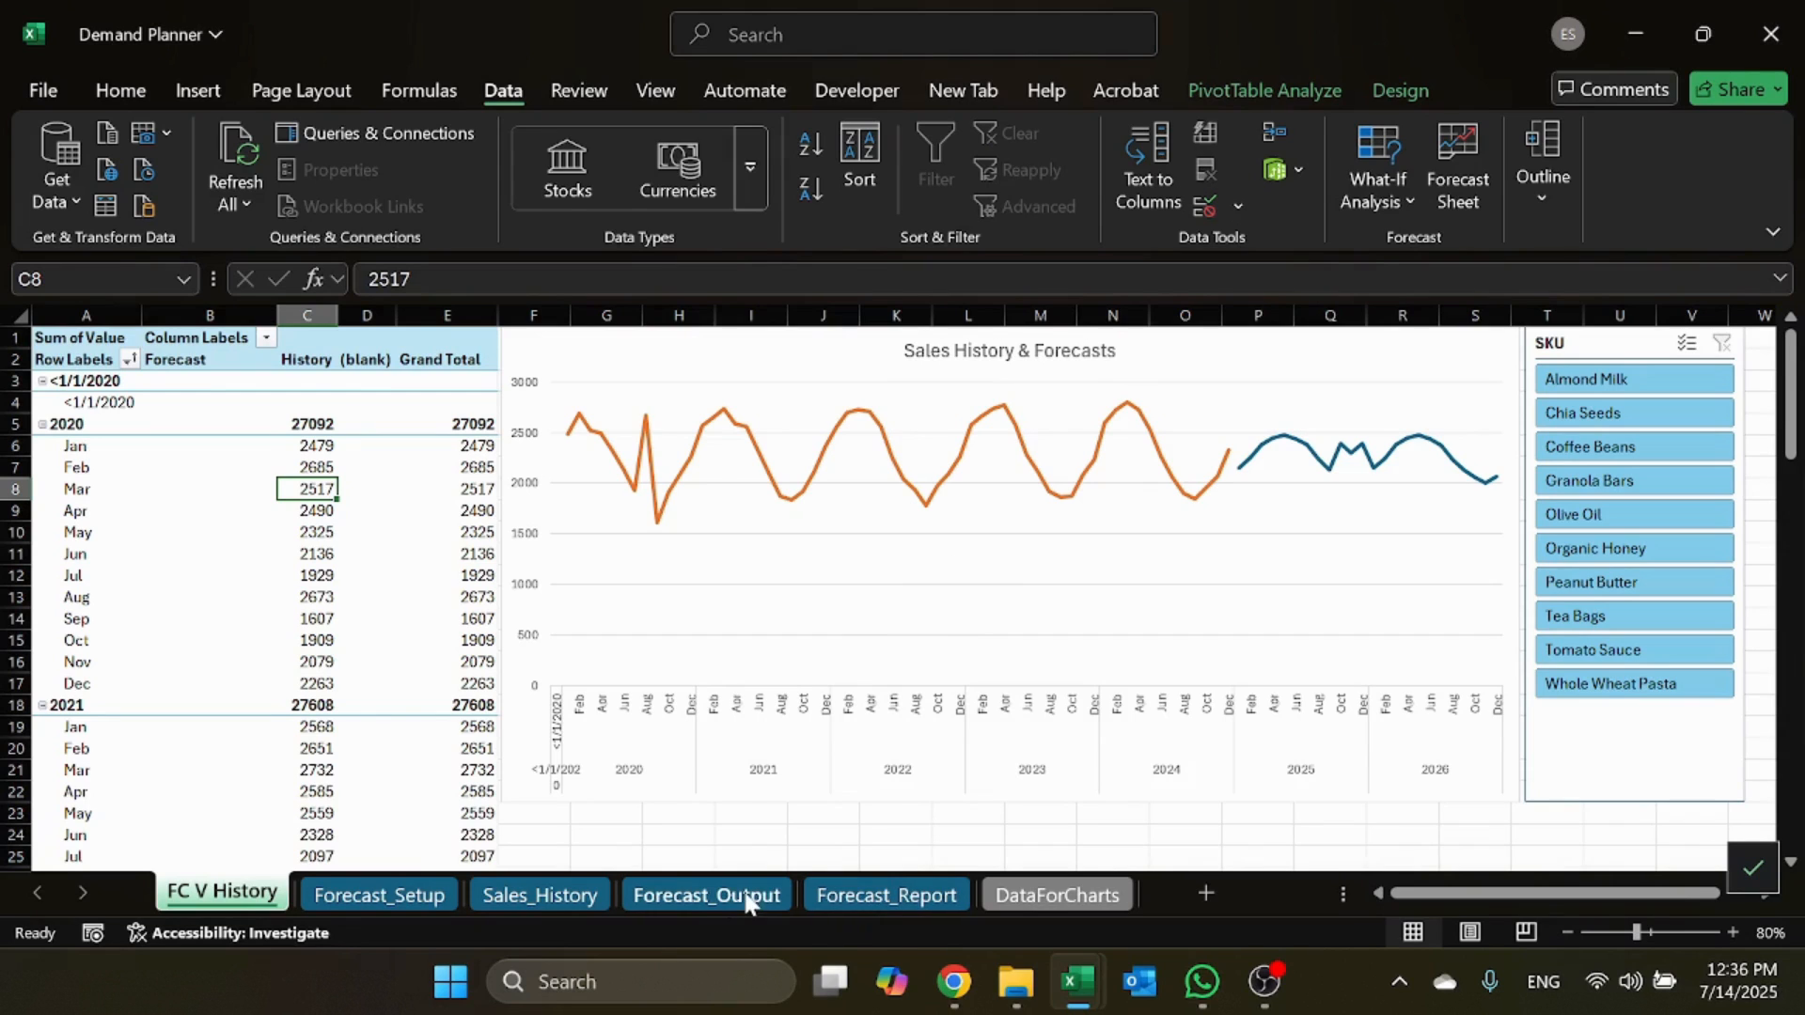
Step: Clear the Ignore flag and Reason from the 8/1/2020 Coffee Beans row on the Sales_History sheet
{"action": "left_click", "coordinate": [564, 895]}
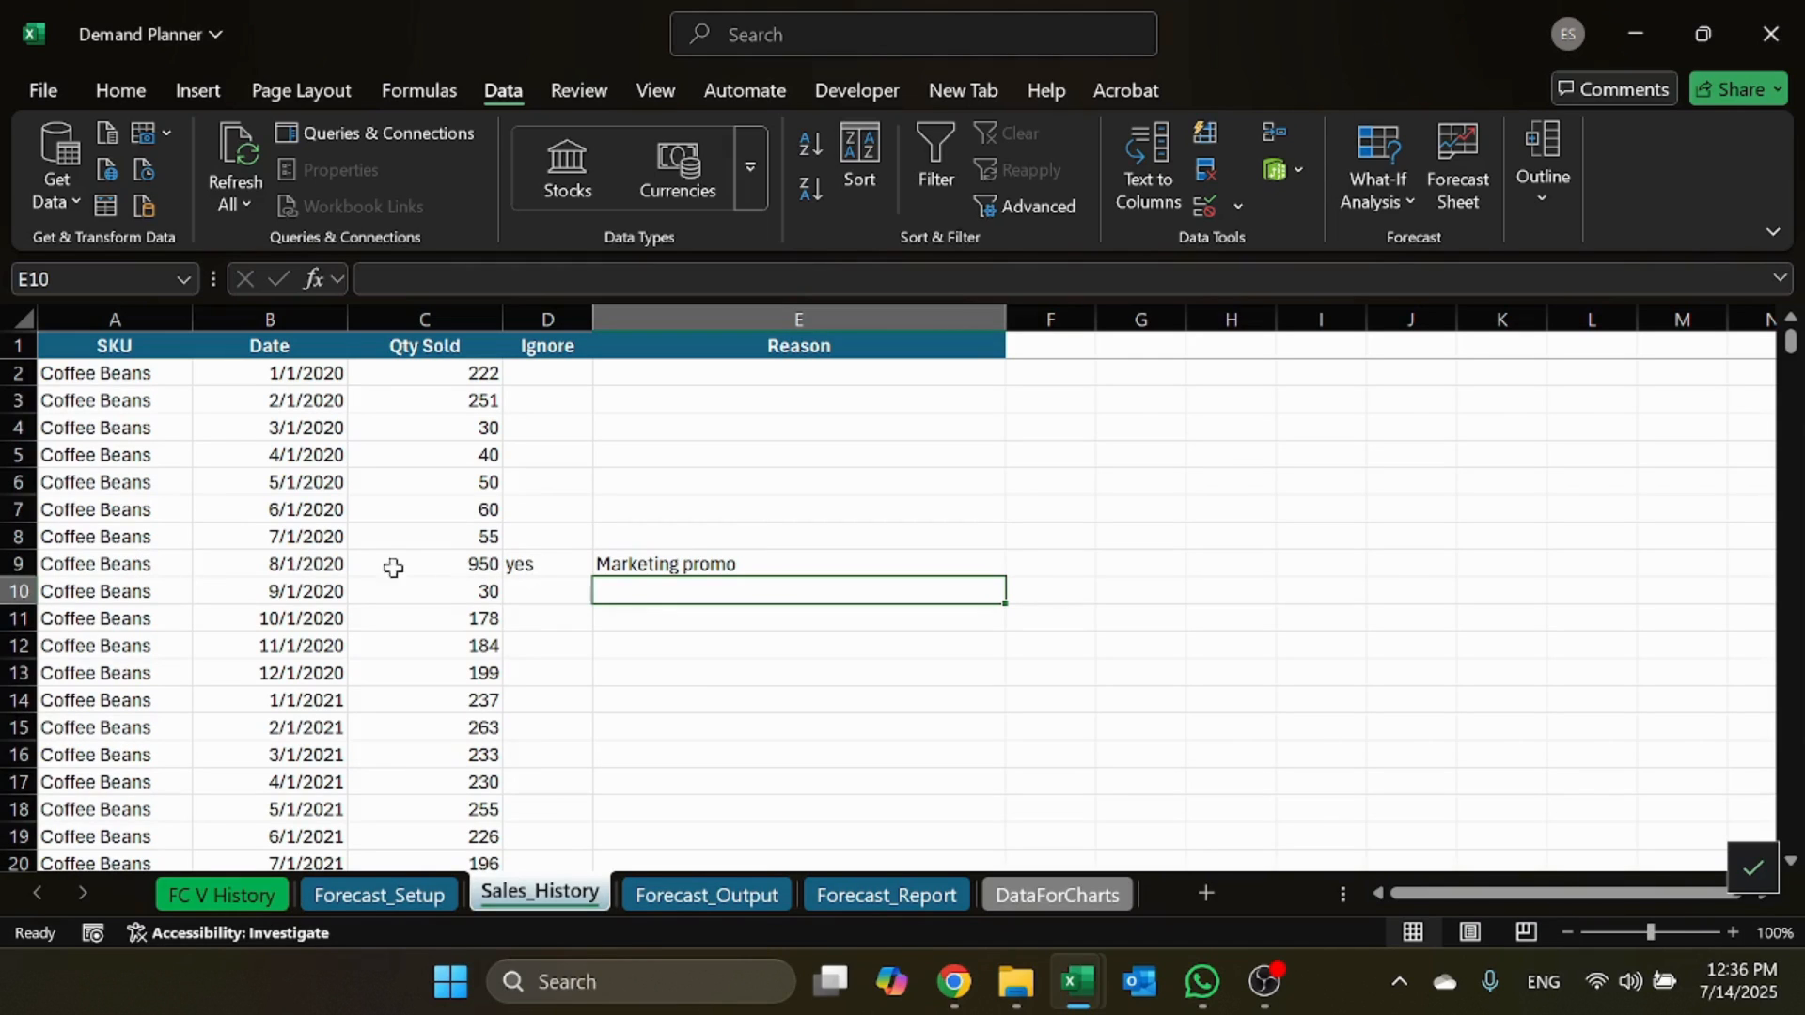
{"action": "left_click_drag", "start_coordinate": [562, 574], "coordinate": [645, 564]}
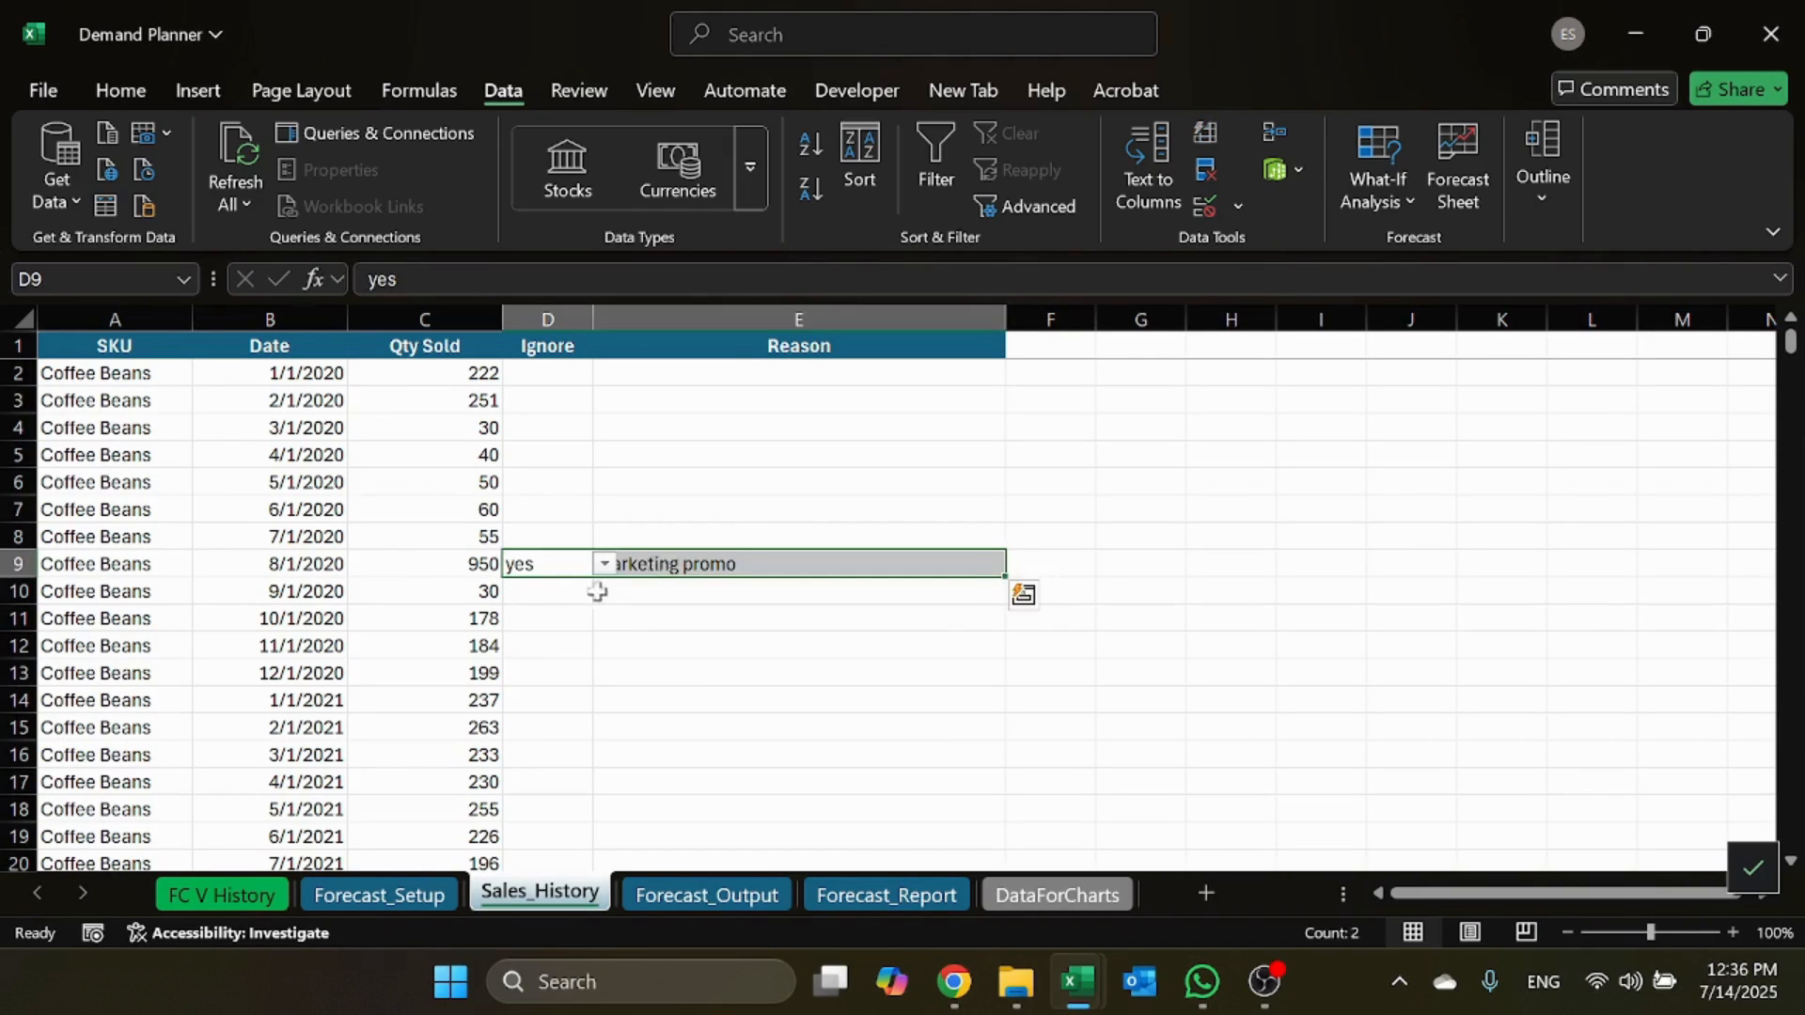
{"action": "key", "text": "Delete"}
{"action": "left_click", "coordinate": [514, 617]}
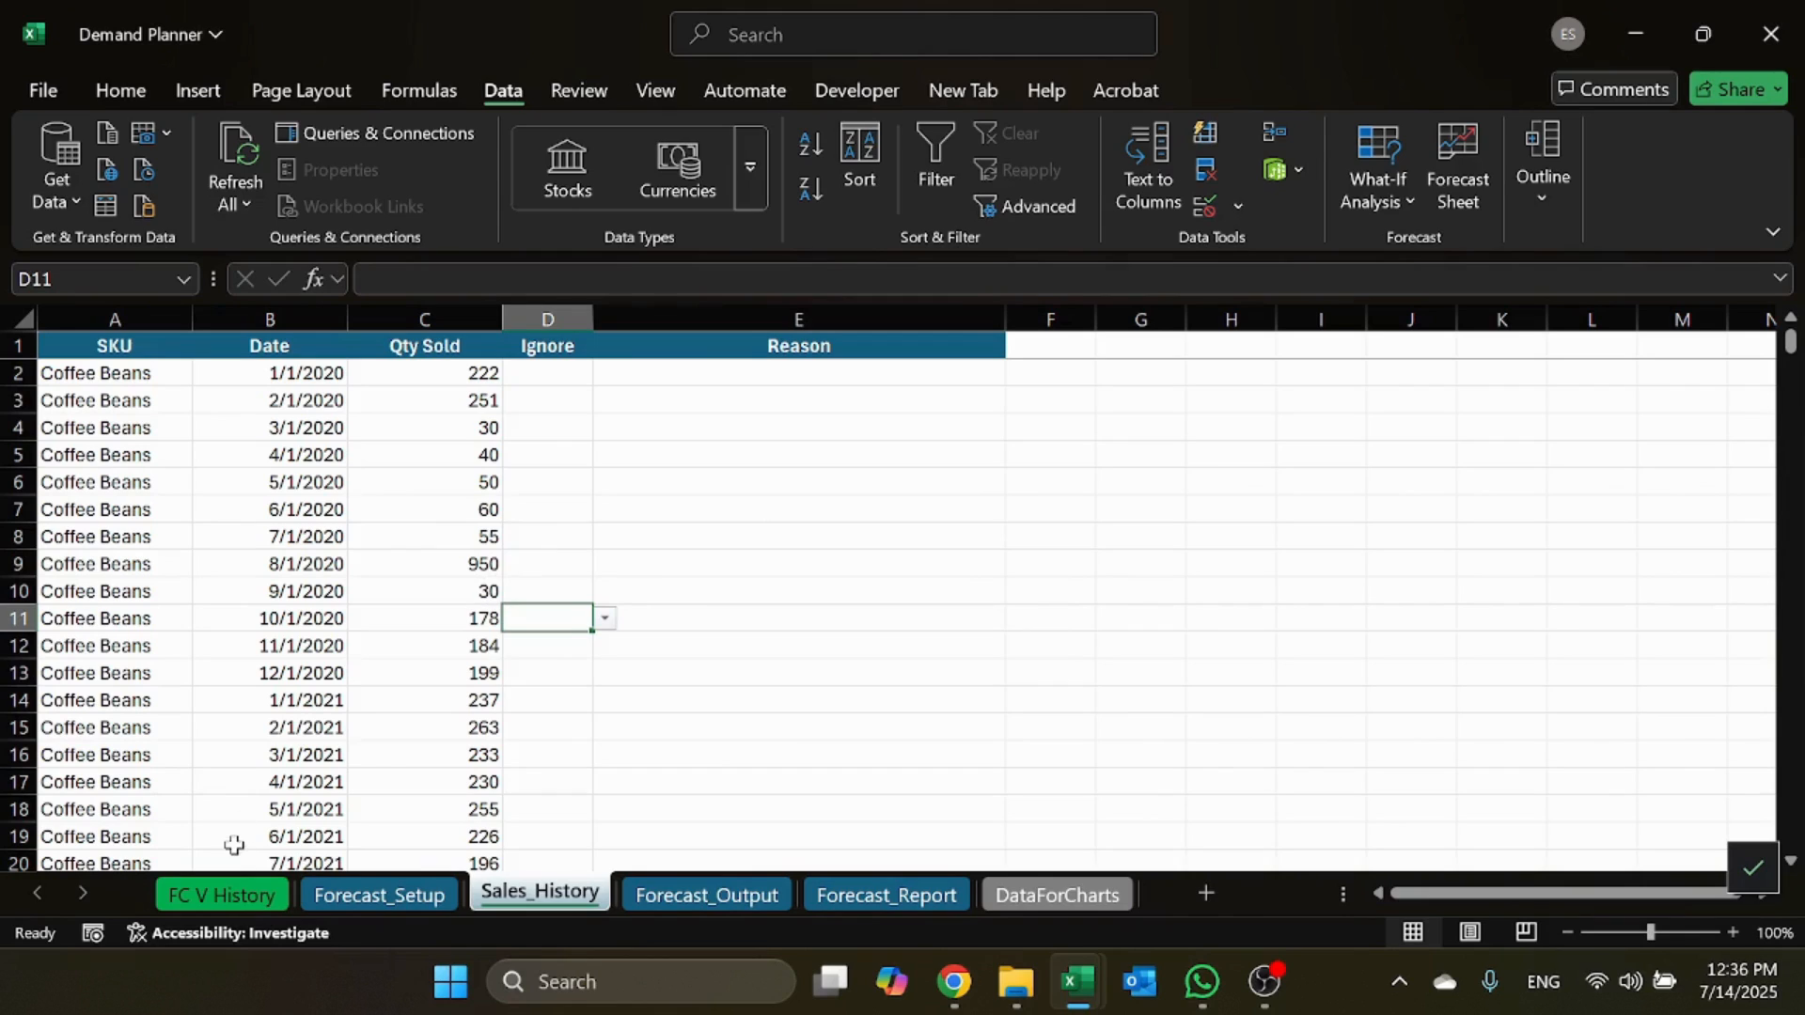
{"action": "left_click", "coordinate": [685, 898]}
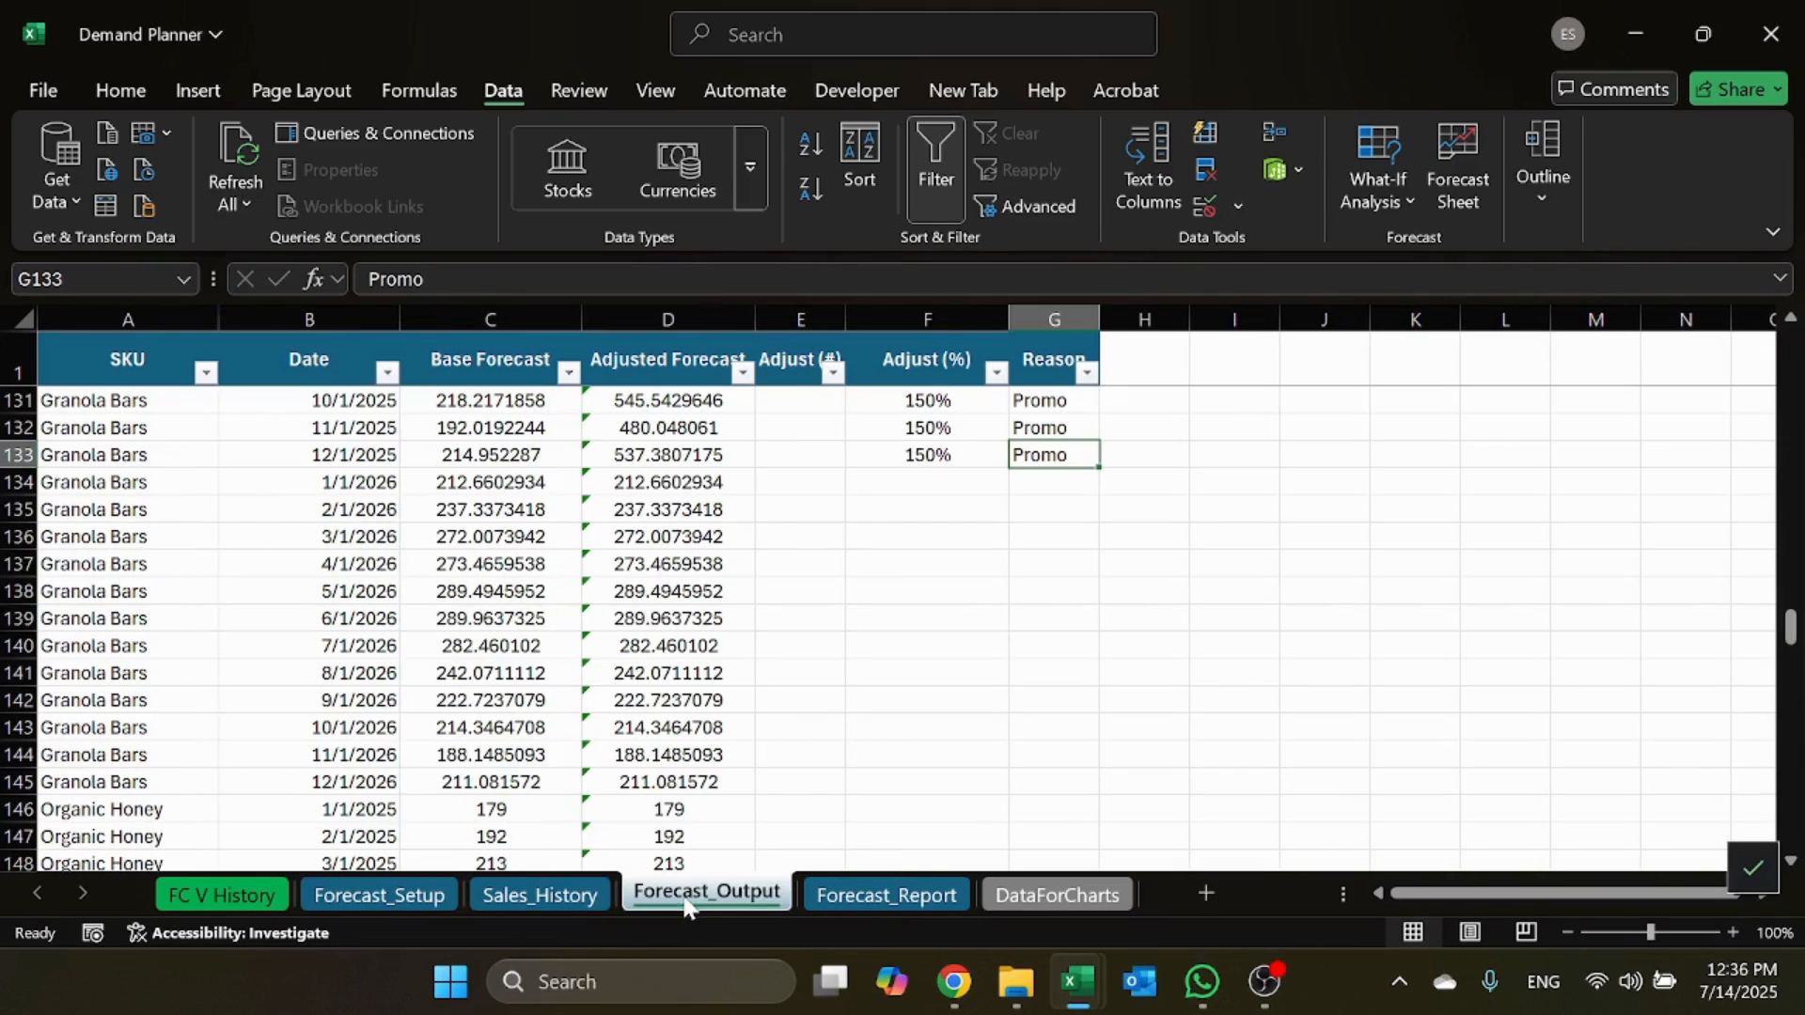
{"action": "left_click", "coordinate": [853, 904]}
{"action": "left_click", "coordinate": [379, 895]}
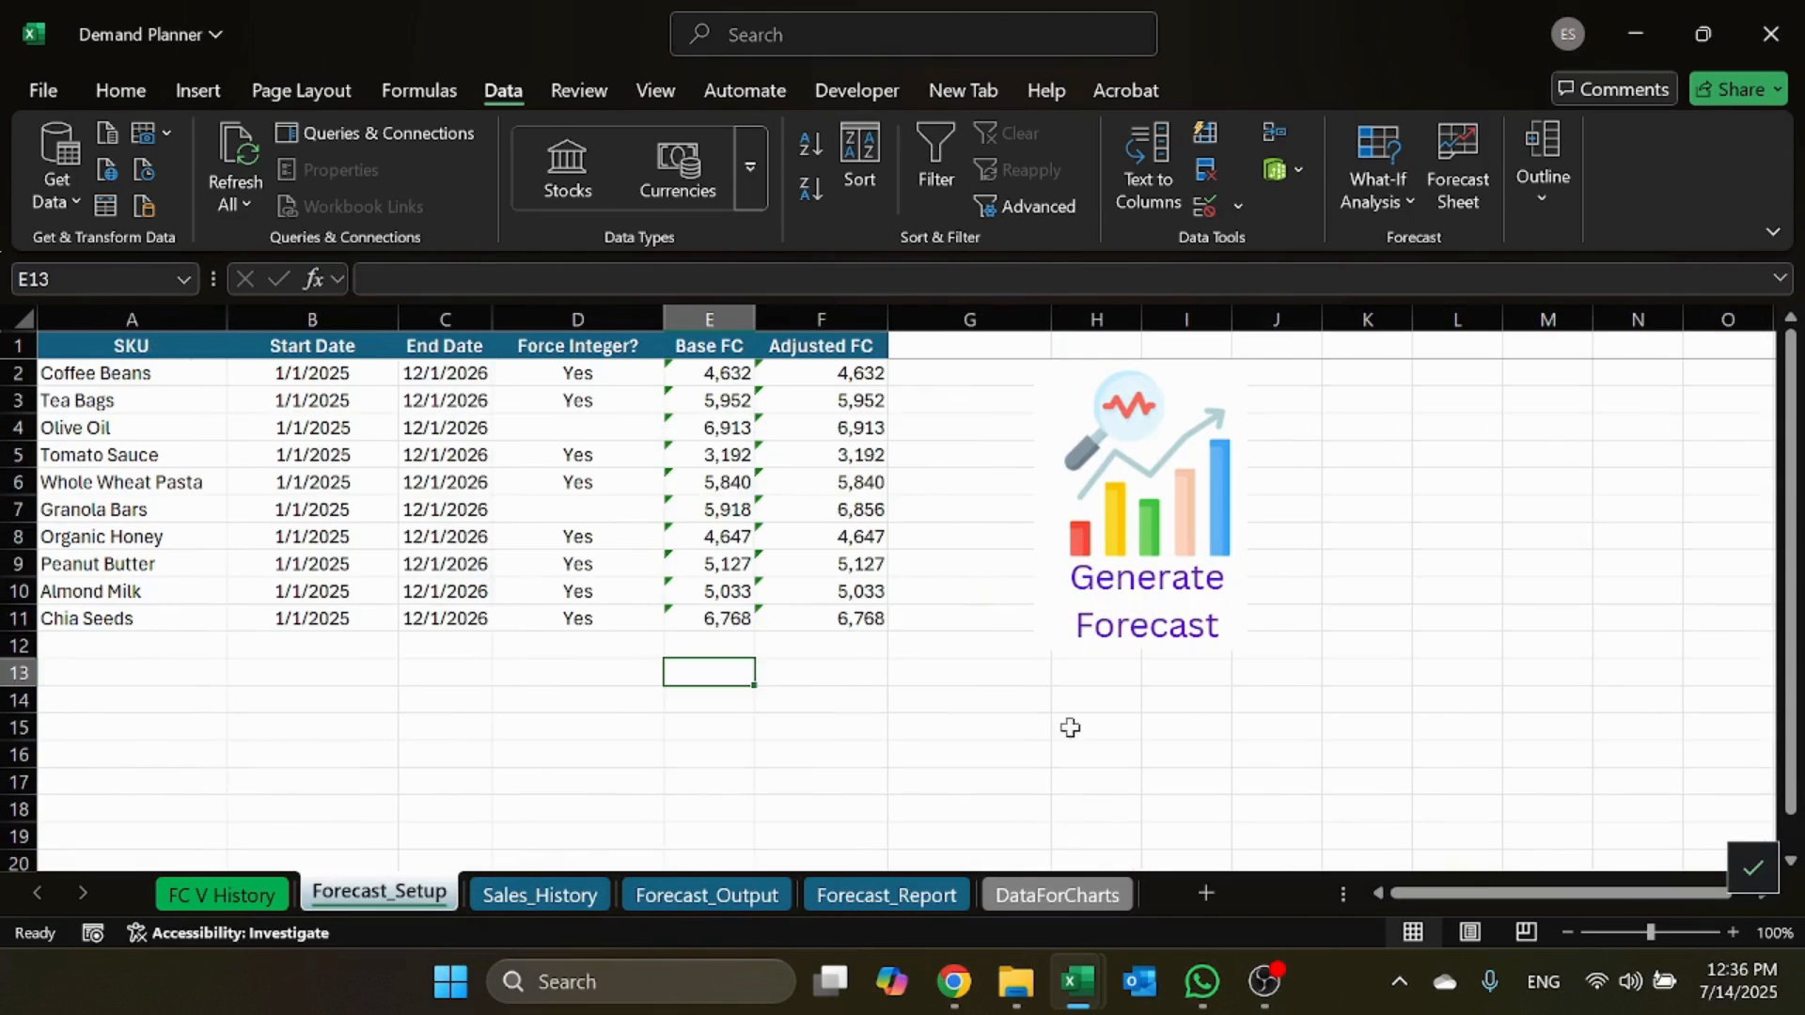
{"action": "left_click", "coordinate": [701, 893]}
{"action": "left_click", "coordinate": [602, 895]}
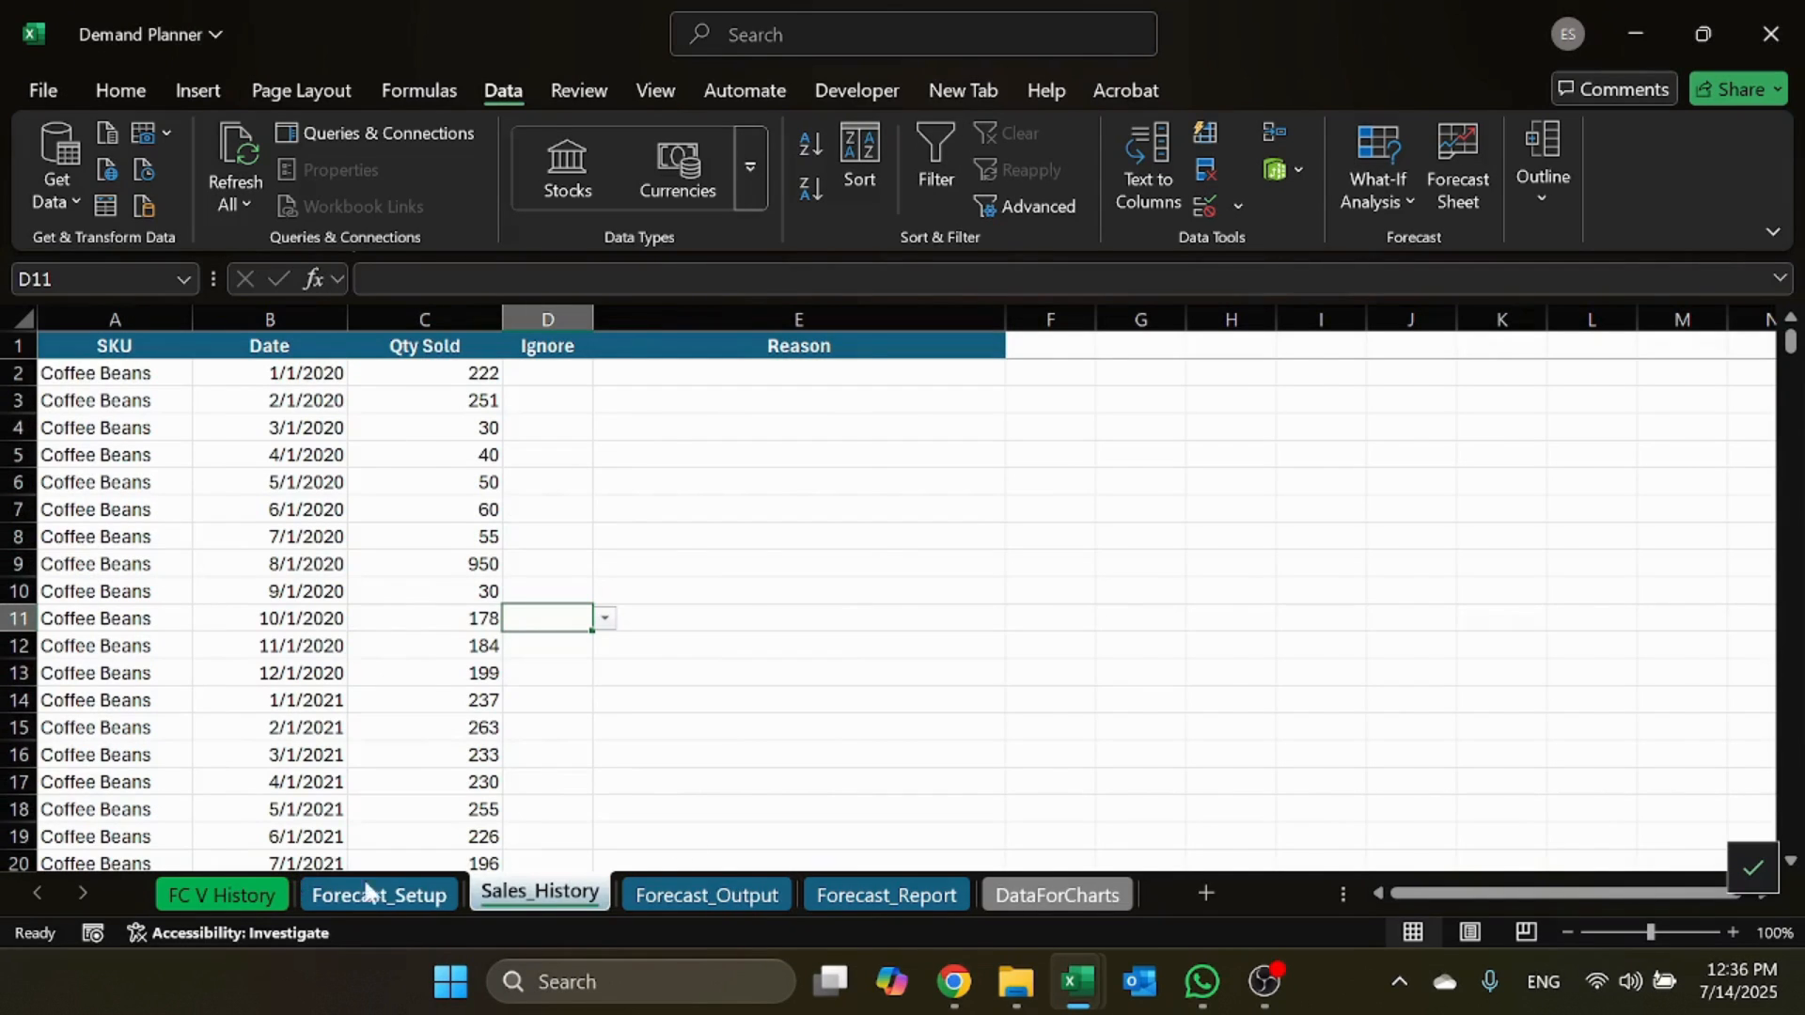
Step: Generate the forecast from the Forecast_Setup sheet with the August 2020 Coffee Beans outlier included
{"action": "left_click", "coordinate": [376, 893]}
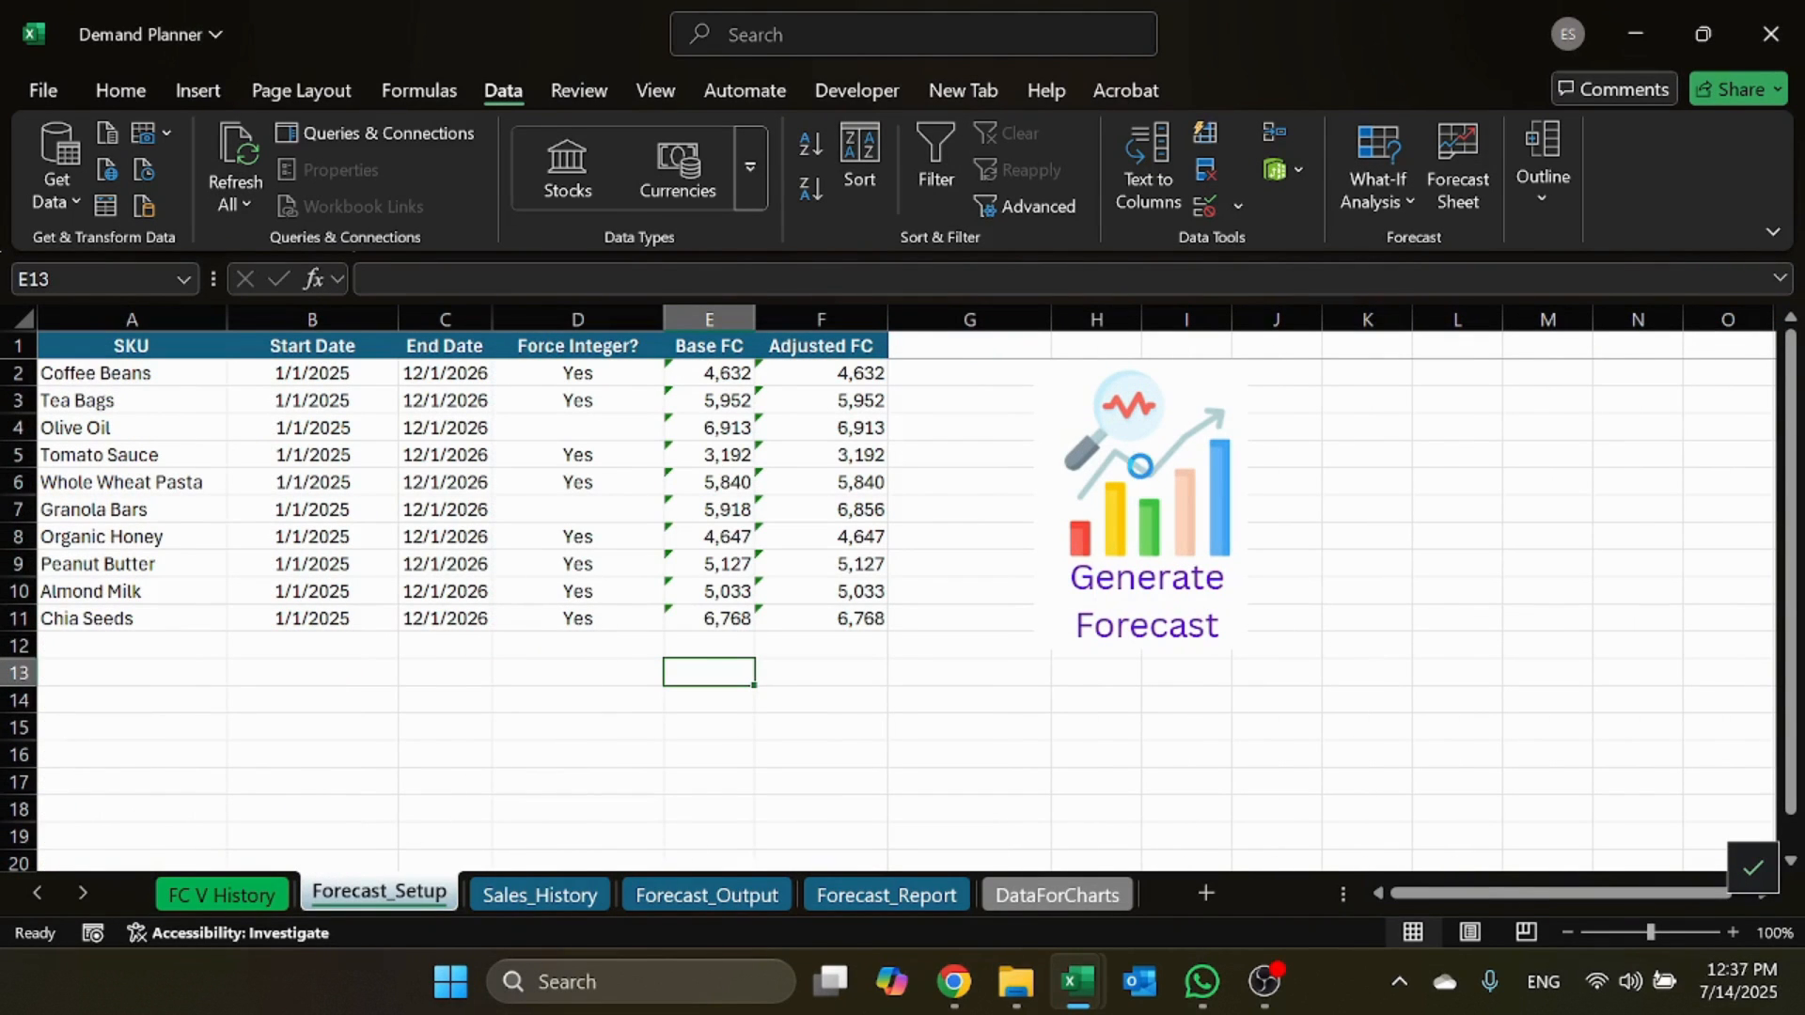
{"action": "left_click", "coordinate": [1077, 620]}
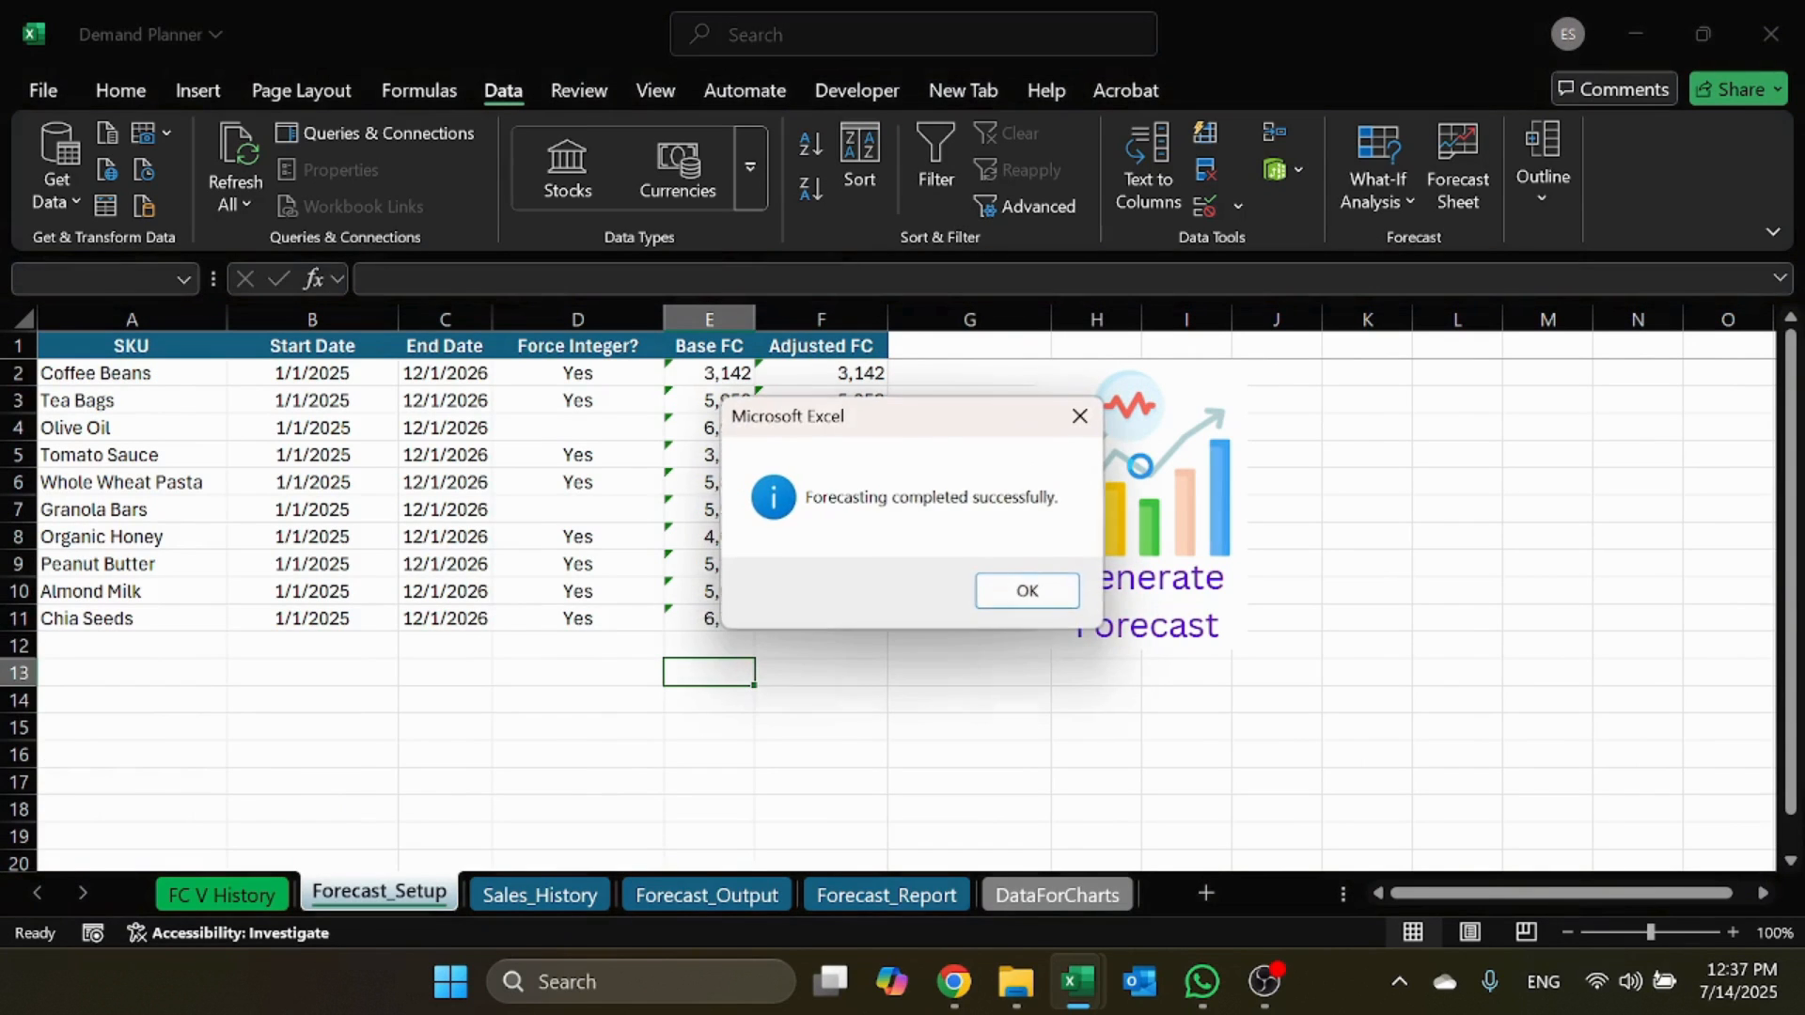
{"action": "left_click", "coordinate": [1024, 589]}
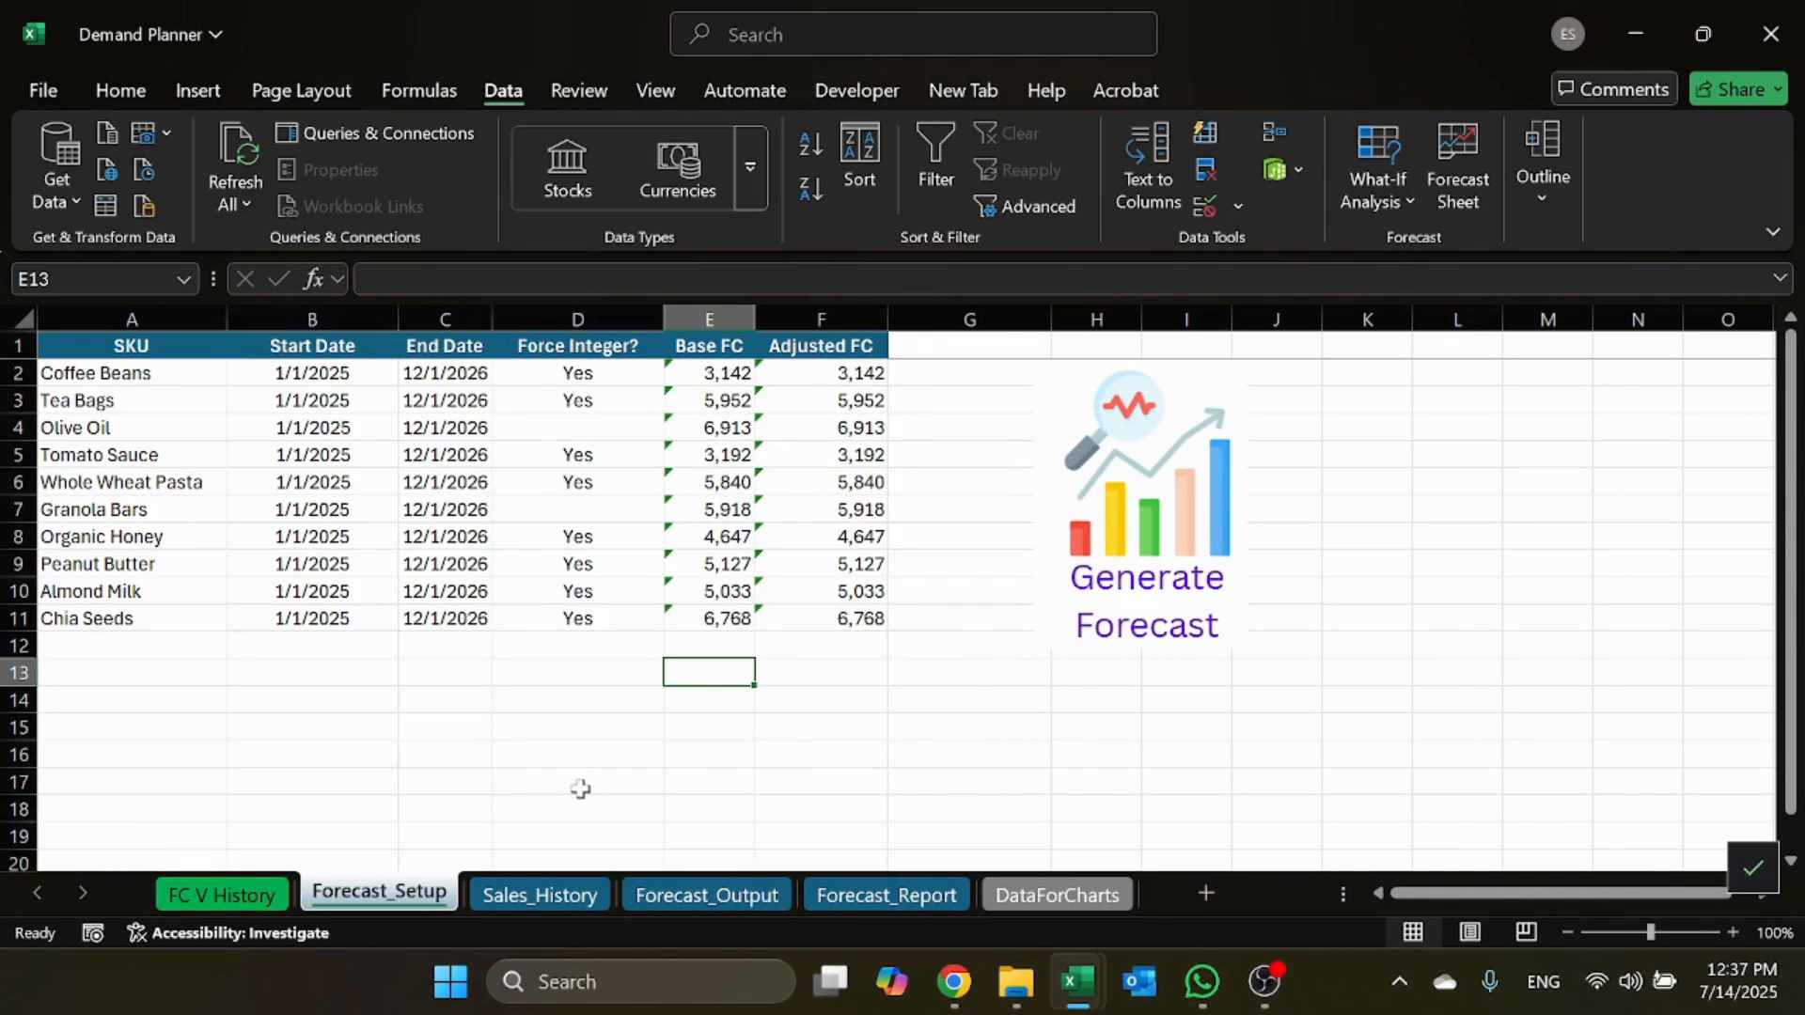
Step: Refresh the FC V History chart and filter it to Coffee Beans to examine the outlier's effect on the forecast
{"action": "left_click", "coordinate": [259, 898]}
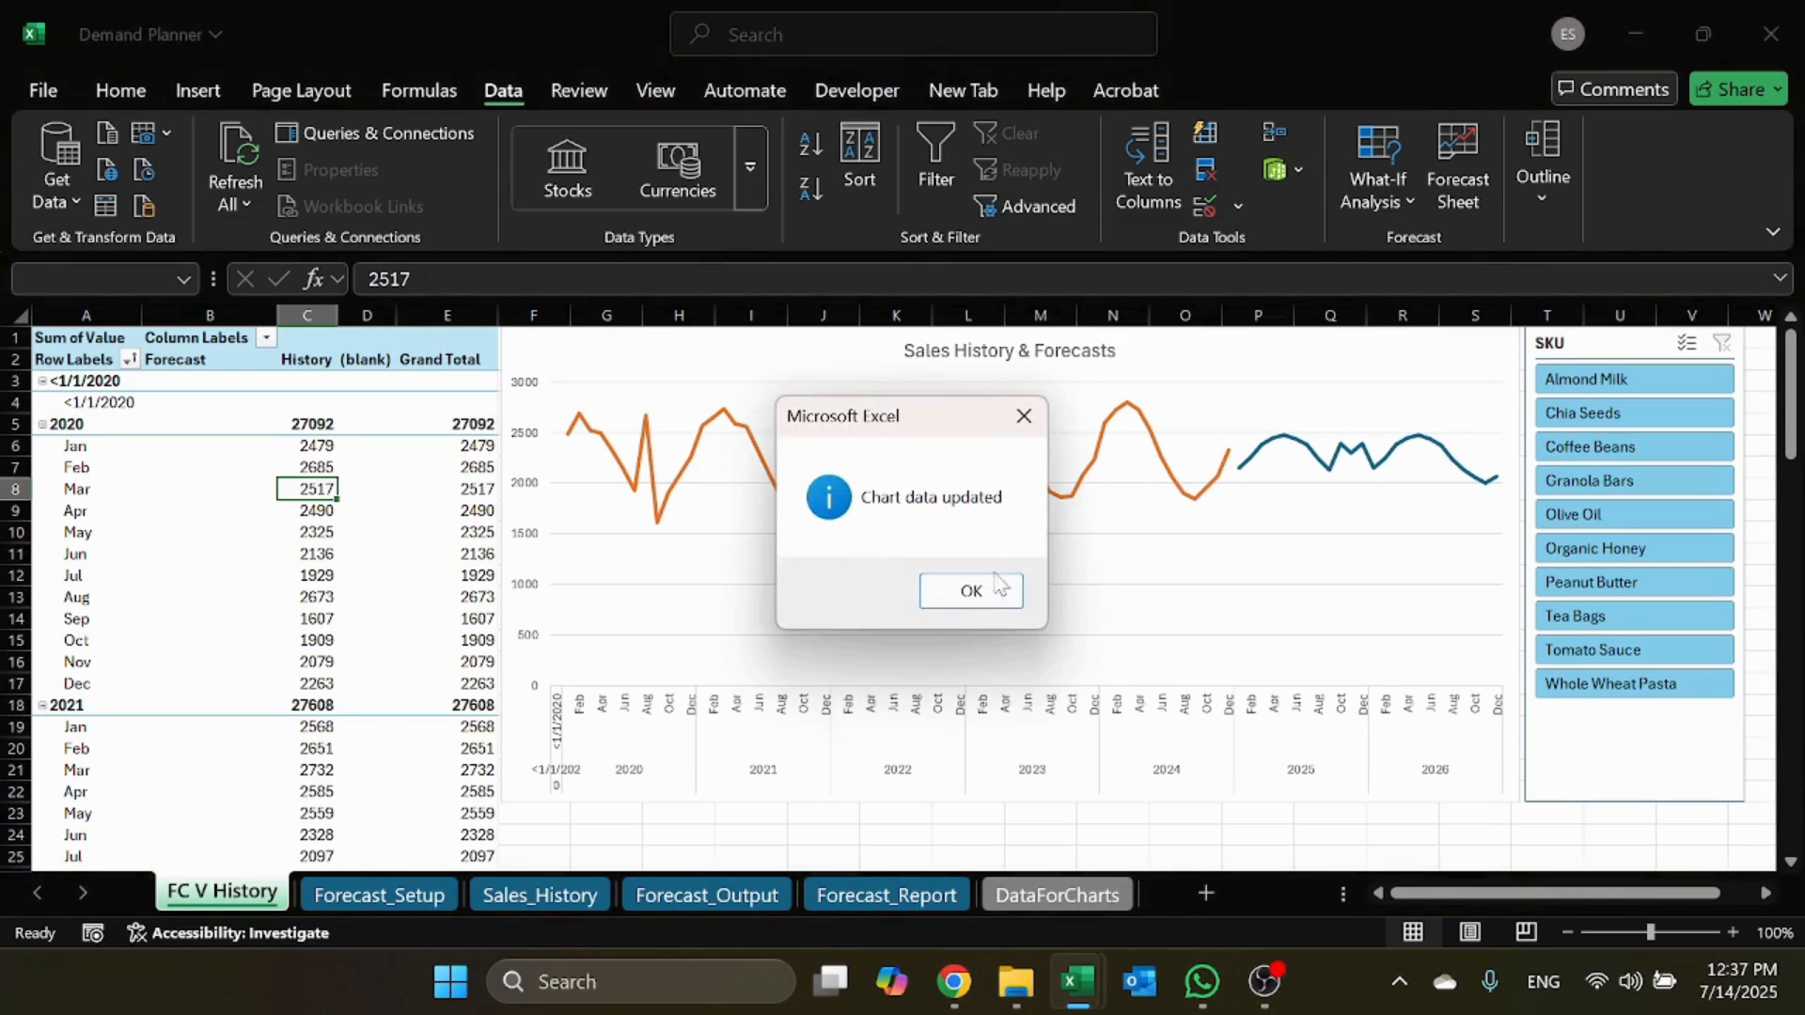
{"action": "left_click", "coordinate": [961, 589]}
{"action": "left_click", "coordinate": [1592, 444]}
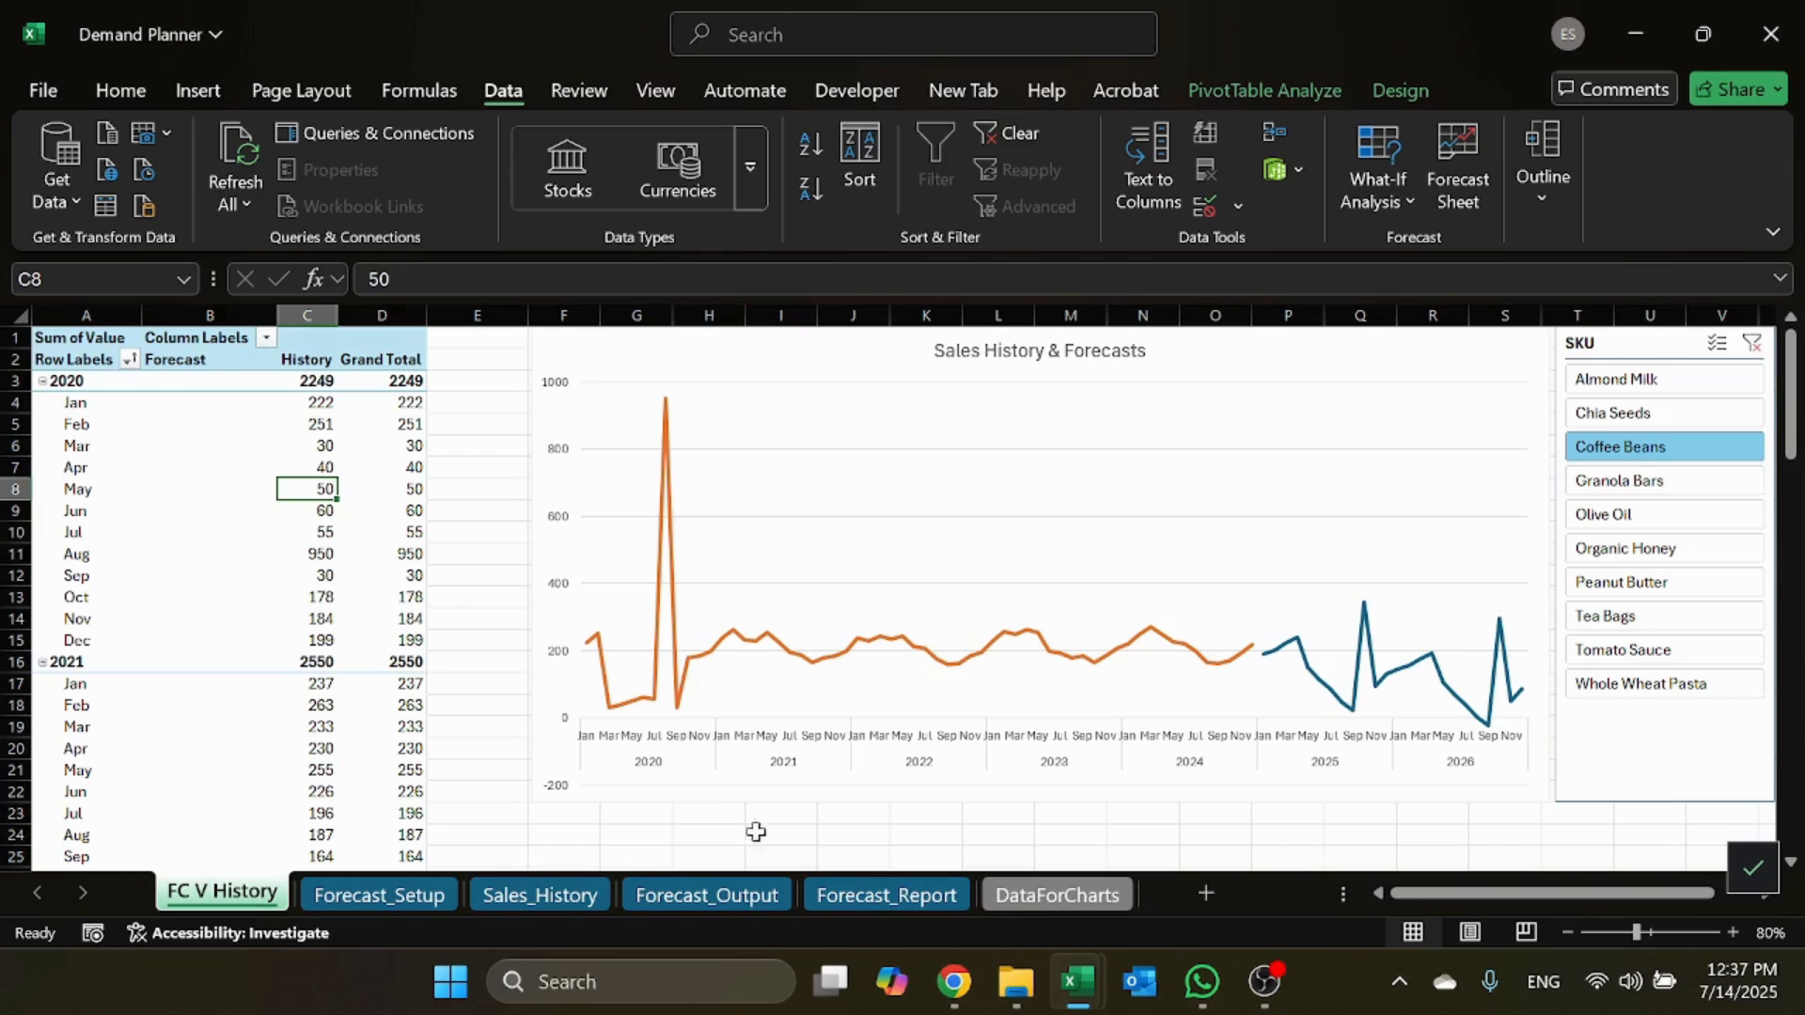
Step: Set Ignore to yes for the 8/1/2020 Coffee Beans row on the Sales_History sheet
{"action": "left_click", "coordinate": [578, 901]}
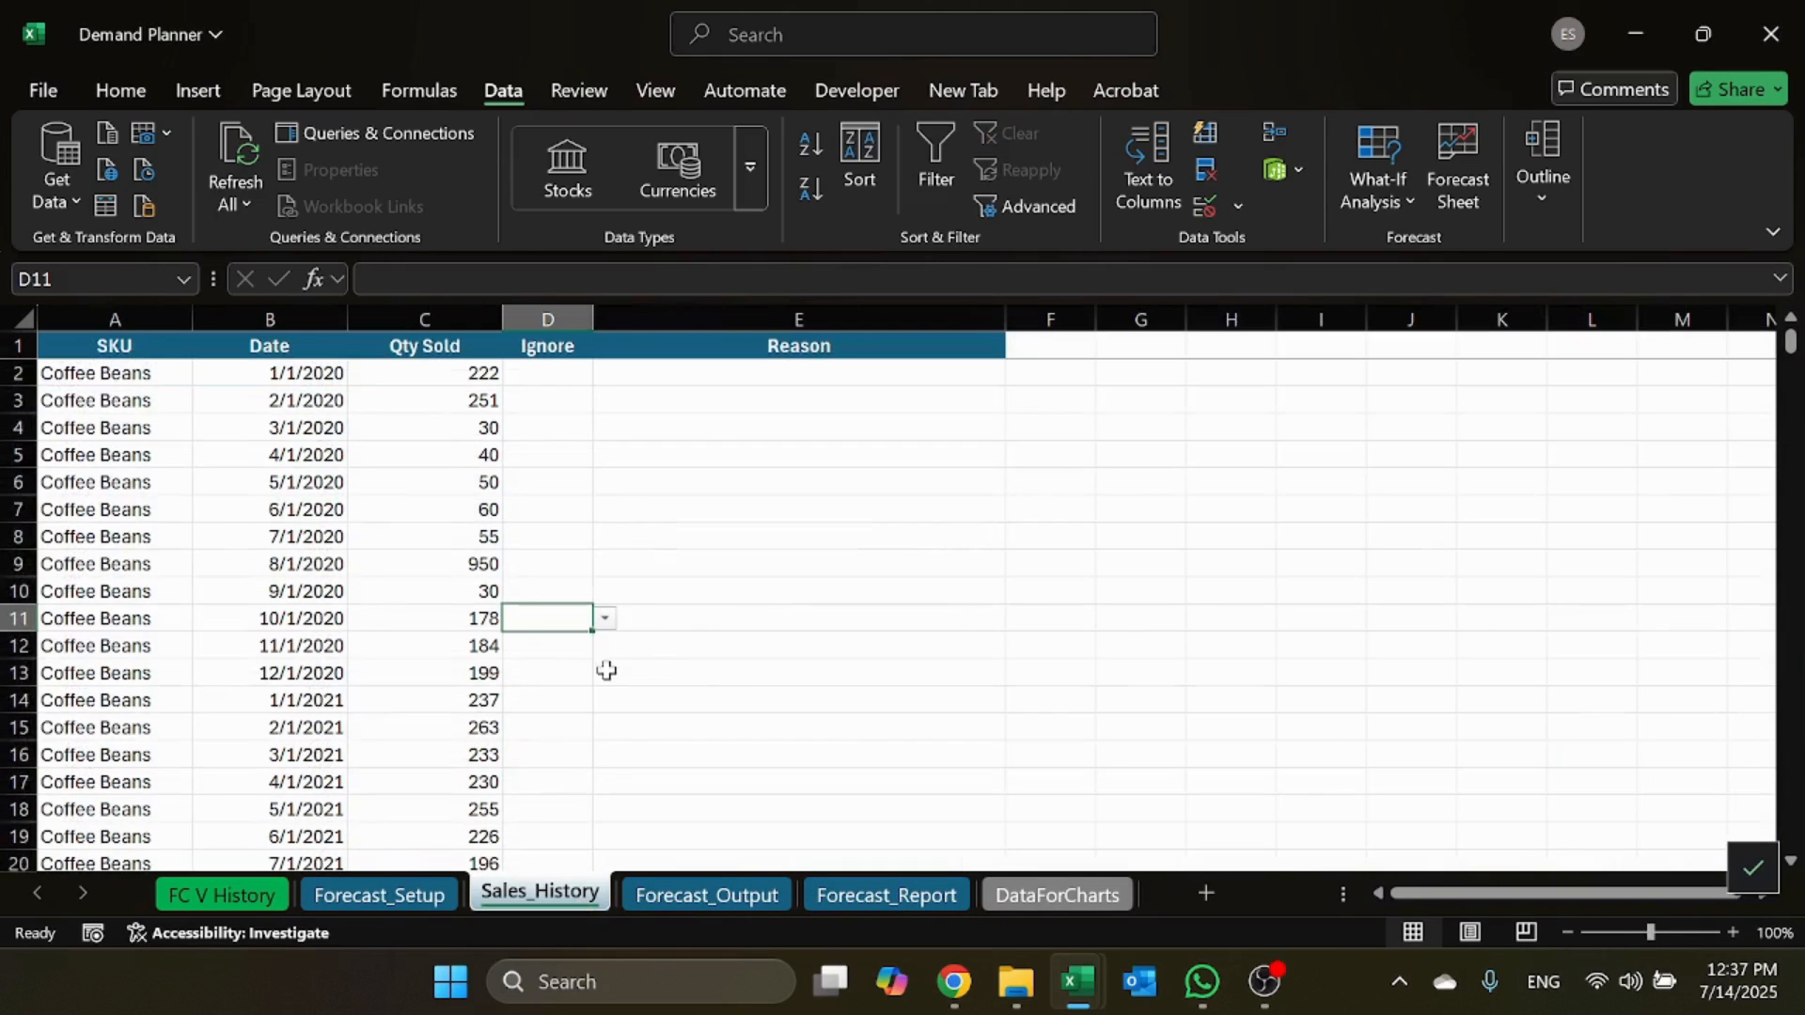
{"action": "left_click", "coordinate": [581, 569]}
{"action": "left_click", "coordinate": [604, 563]}
{"action": "left_click", "coordinate": [561, 590]}
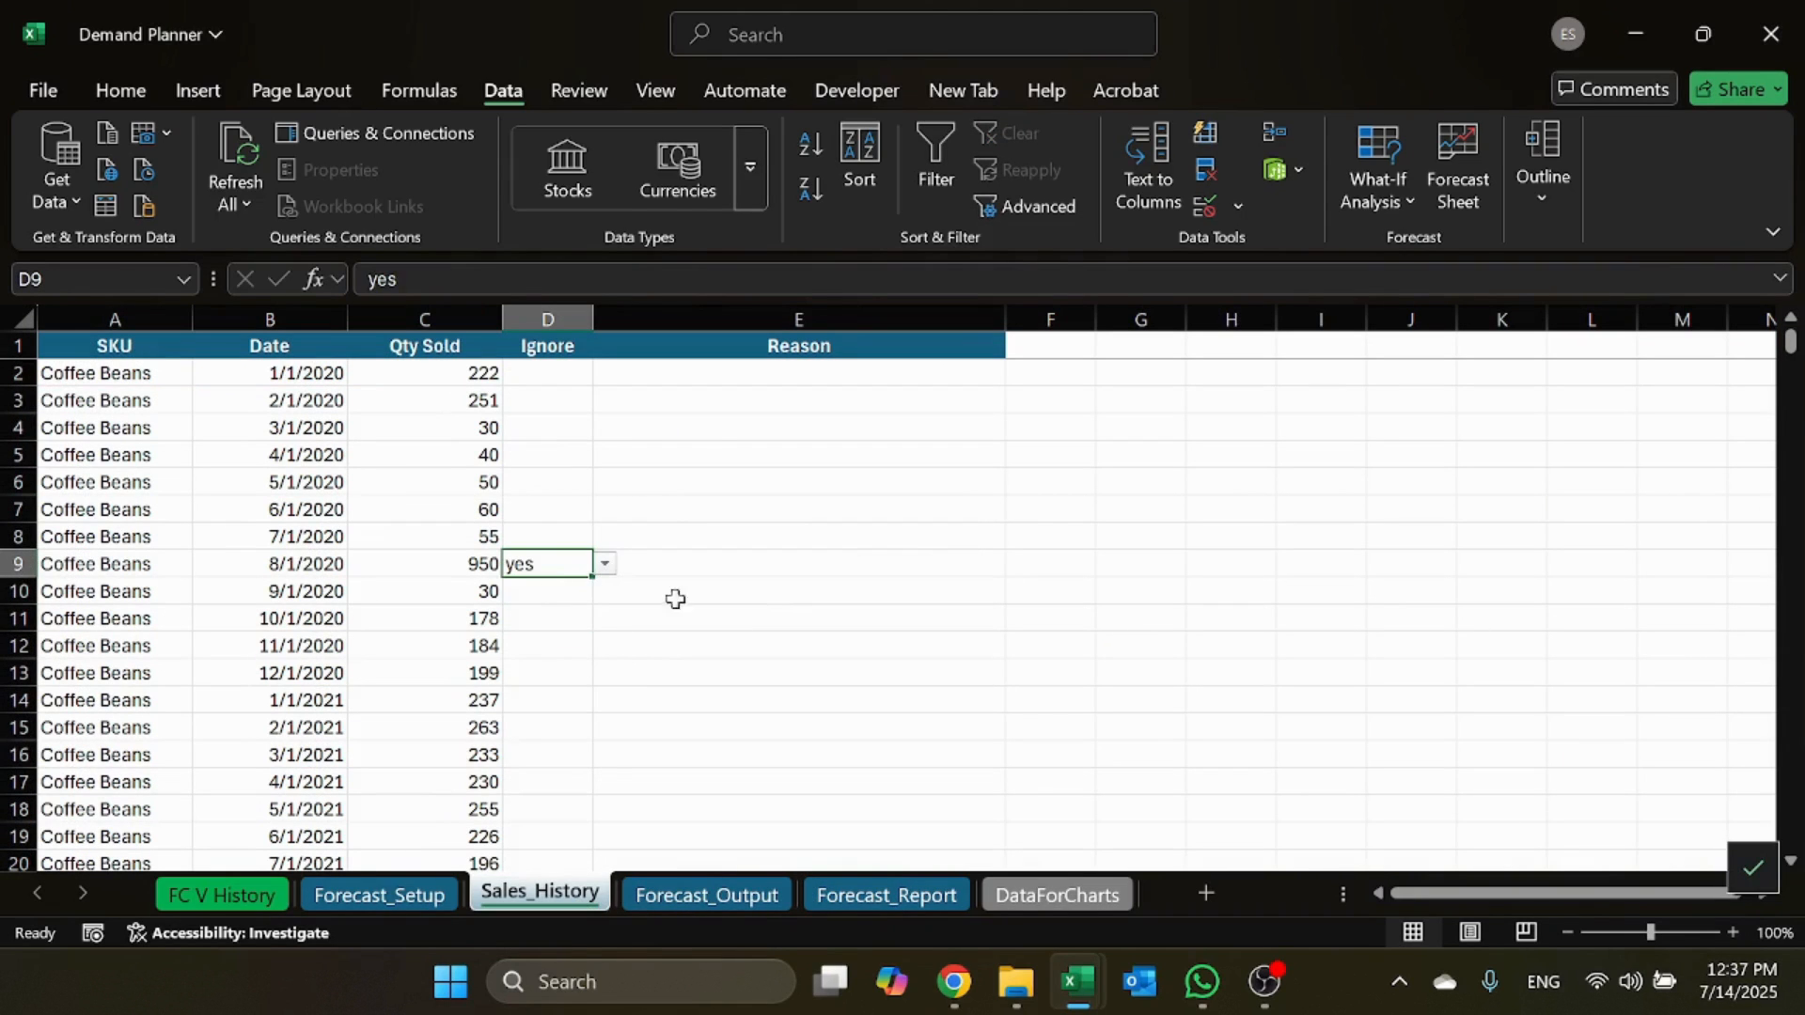
Step: Regenerate the forecast from the Forecast_Setup sheet with the August 2020 Coffee Beans sales ignored
{"action": "left_click", "coordinate": [379, 896]}
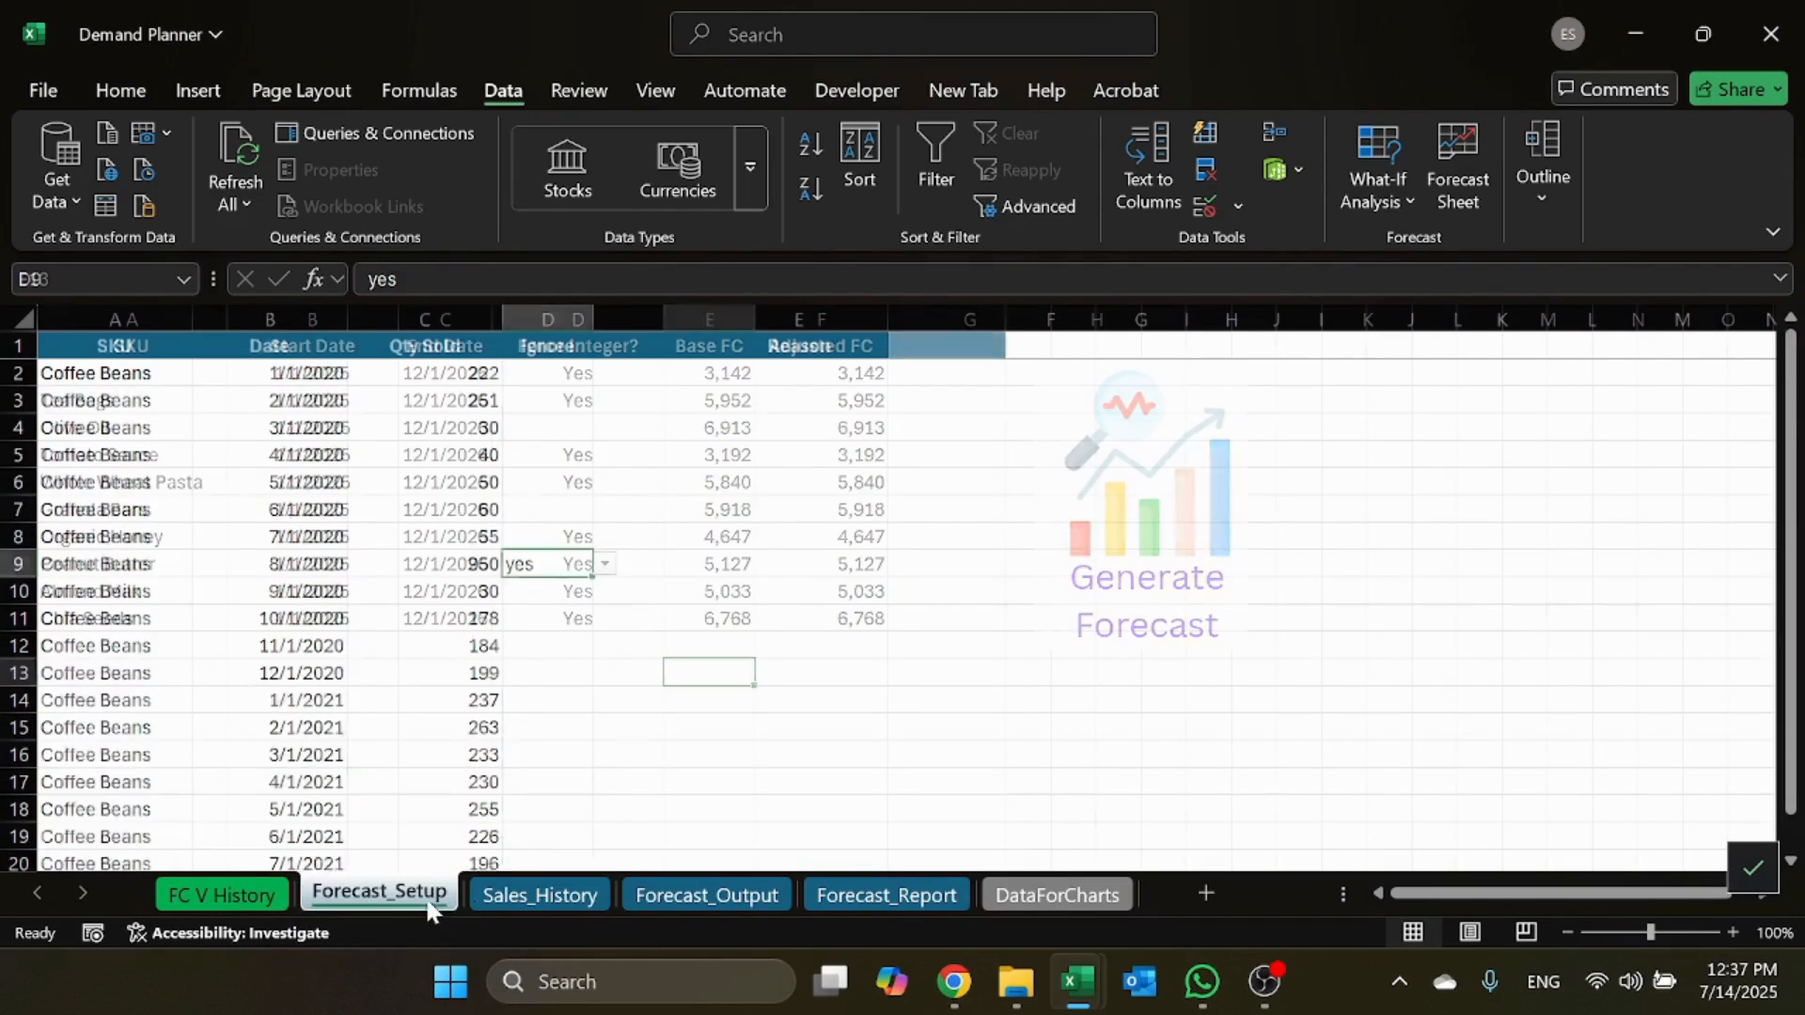
{"action": "left_click", "coordinate": [1163, 487]}
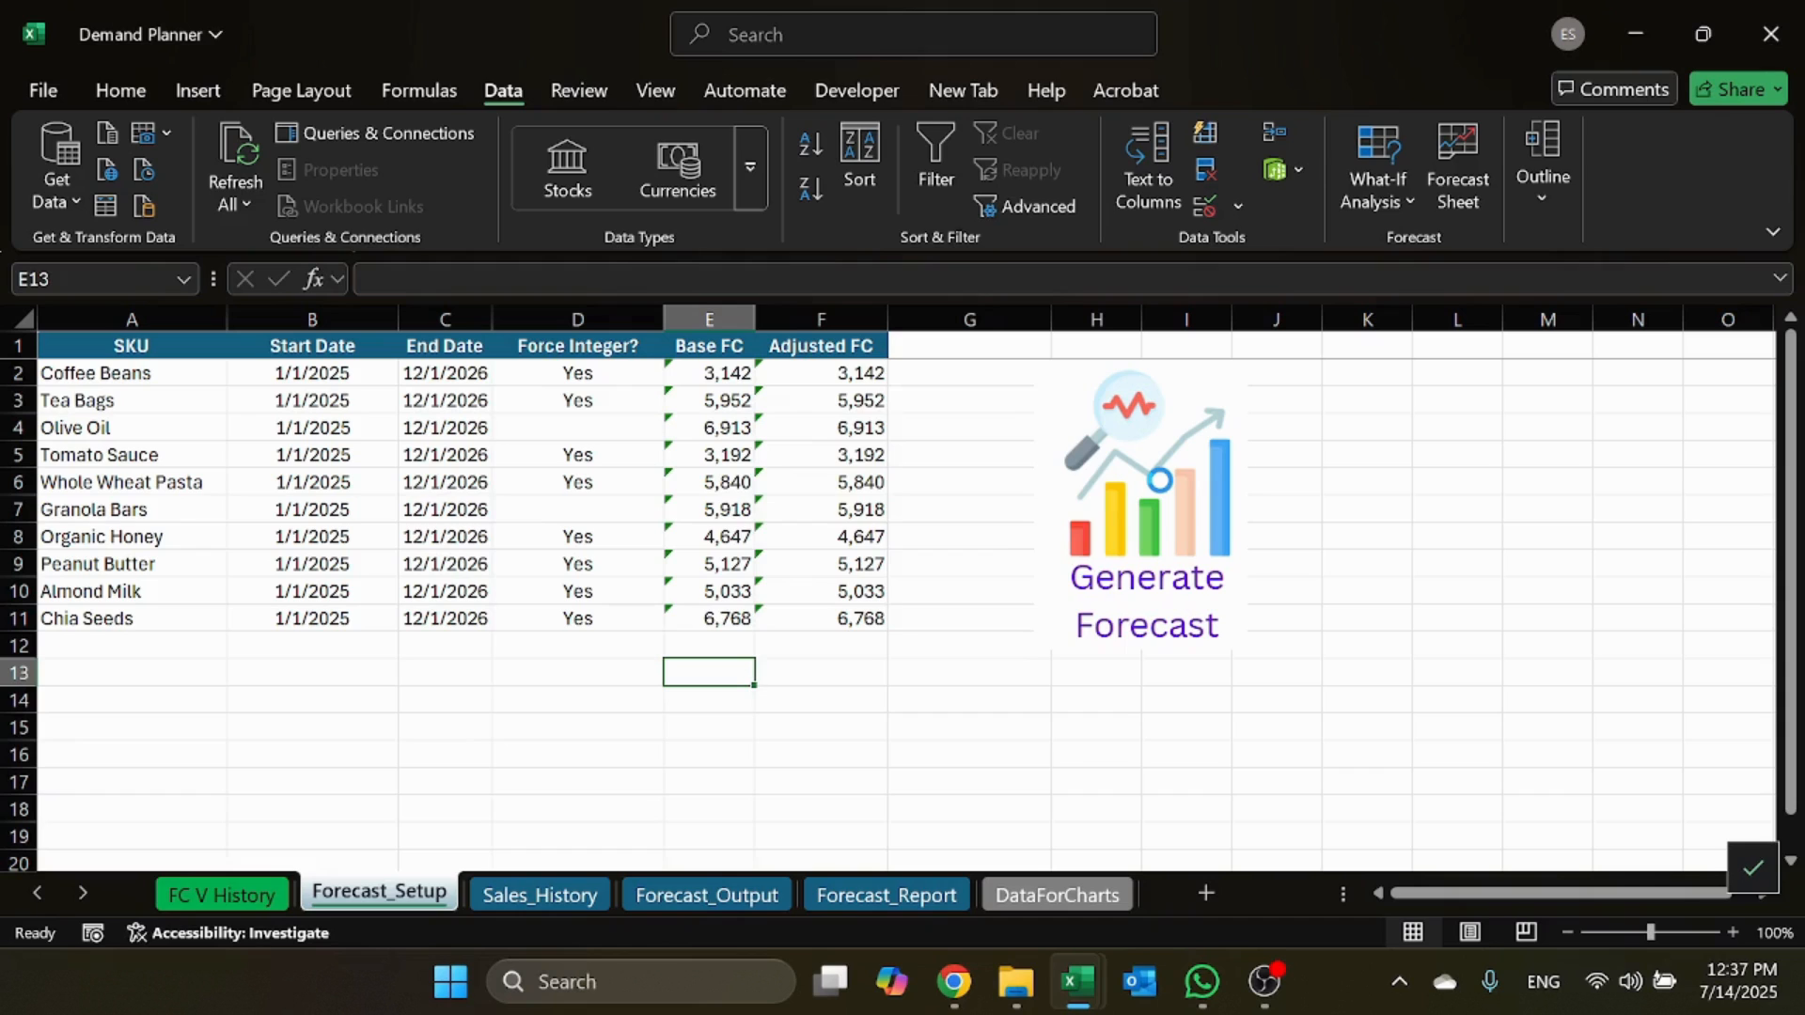
{"action": "left_click", "coordinate": [1027, 591]}
Step: Refresh the FC V History chart, review the Coffee Beans forecast, and clear the SKU filter to show all products
{"action": "left_click", "coordinate": [221, 893]}
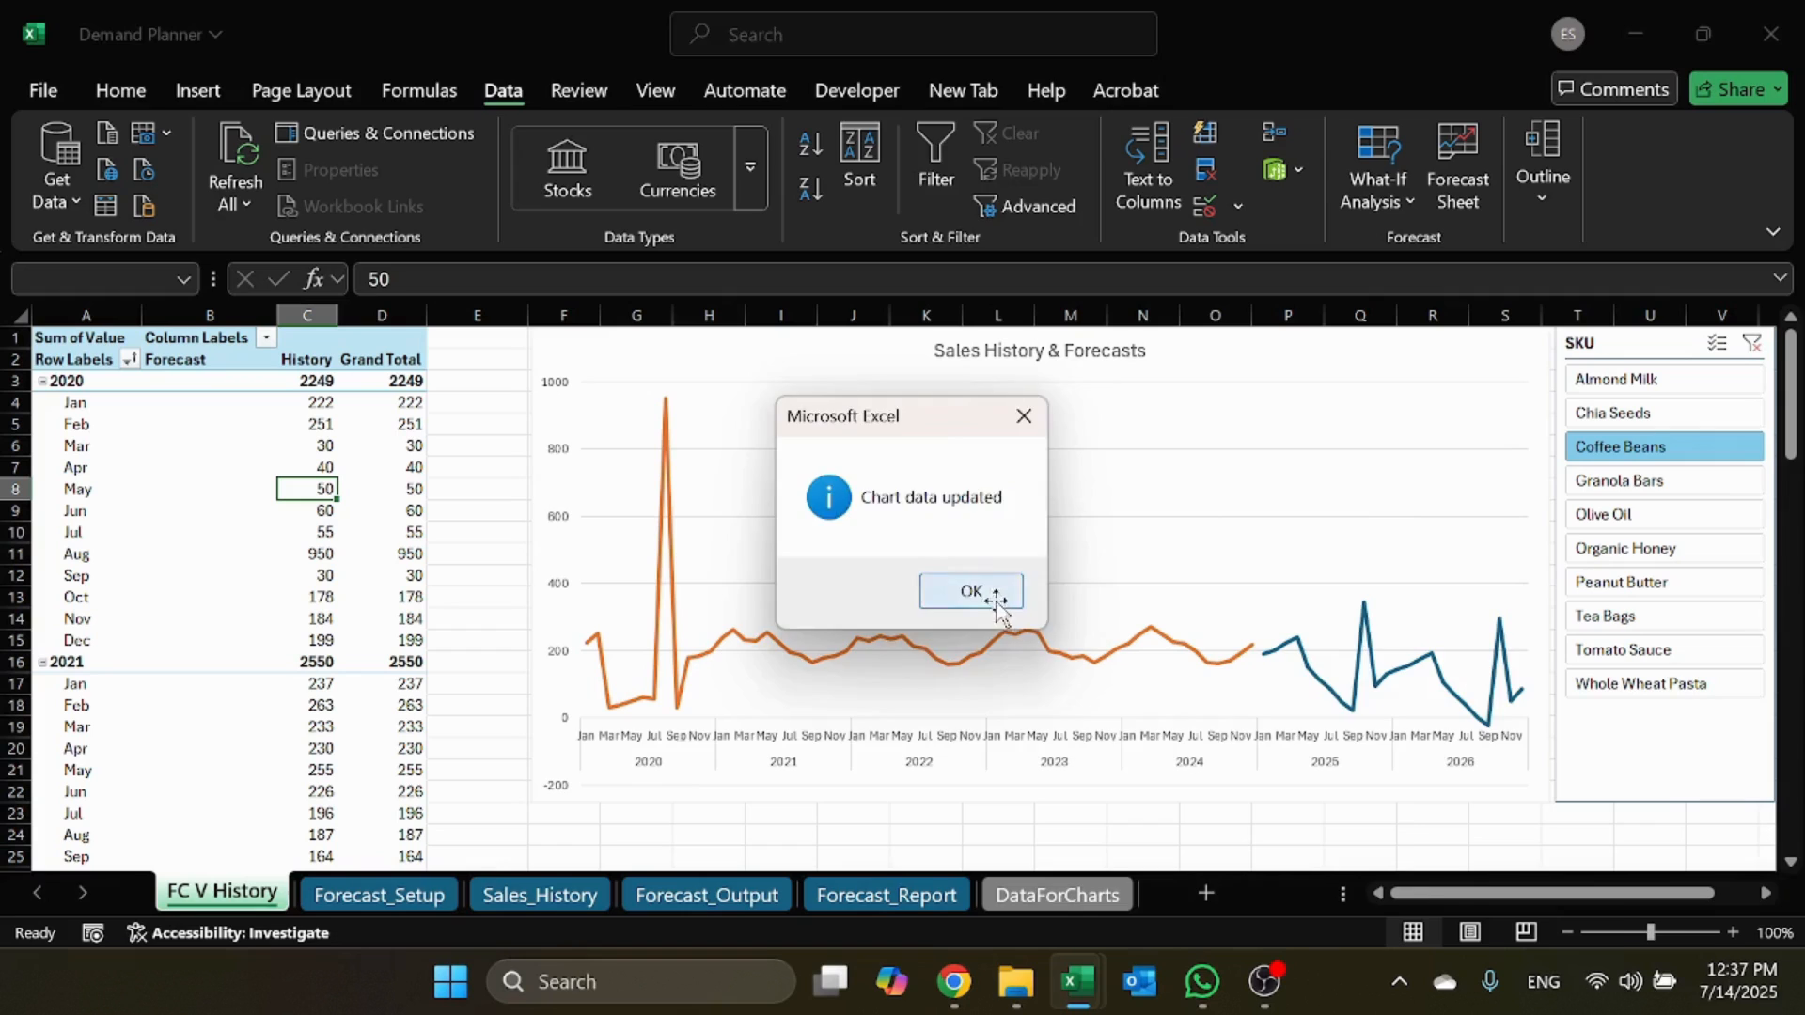
{"action": "left_click", "coordinate": [995, 590]}
{"action": "left_click", "coordinate": [1645, 480]}
{"action": "left_click", "coordinate": [1643, 448]}
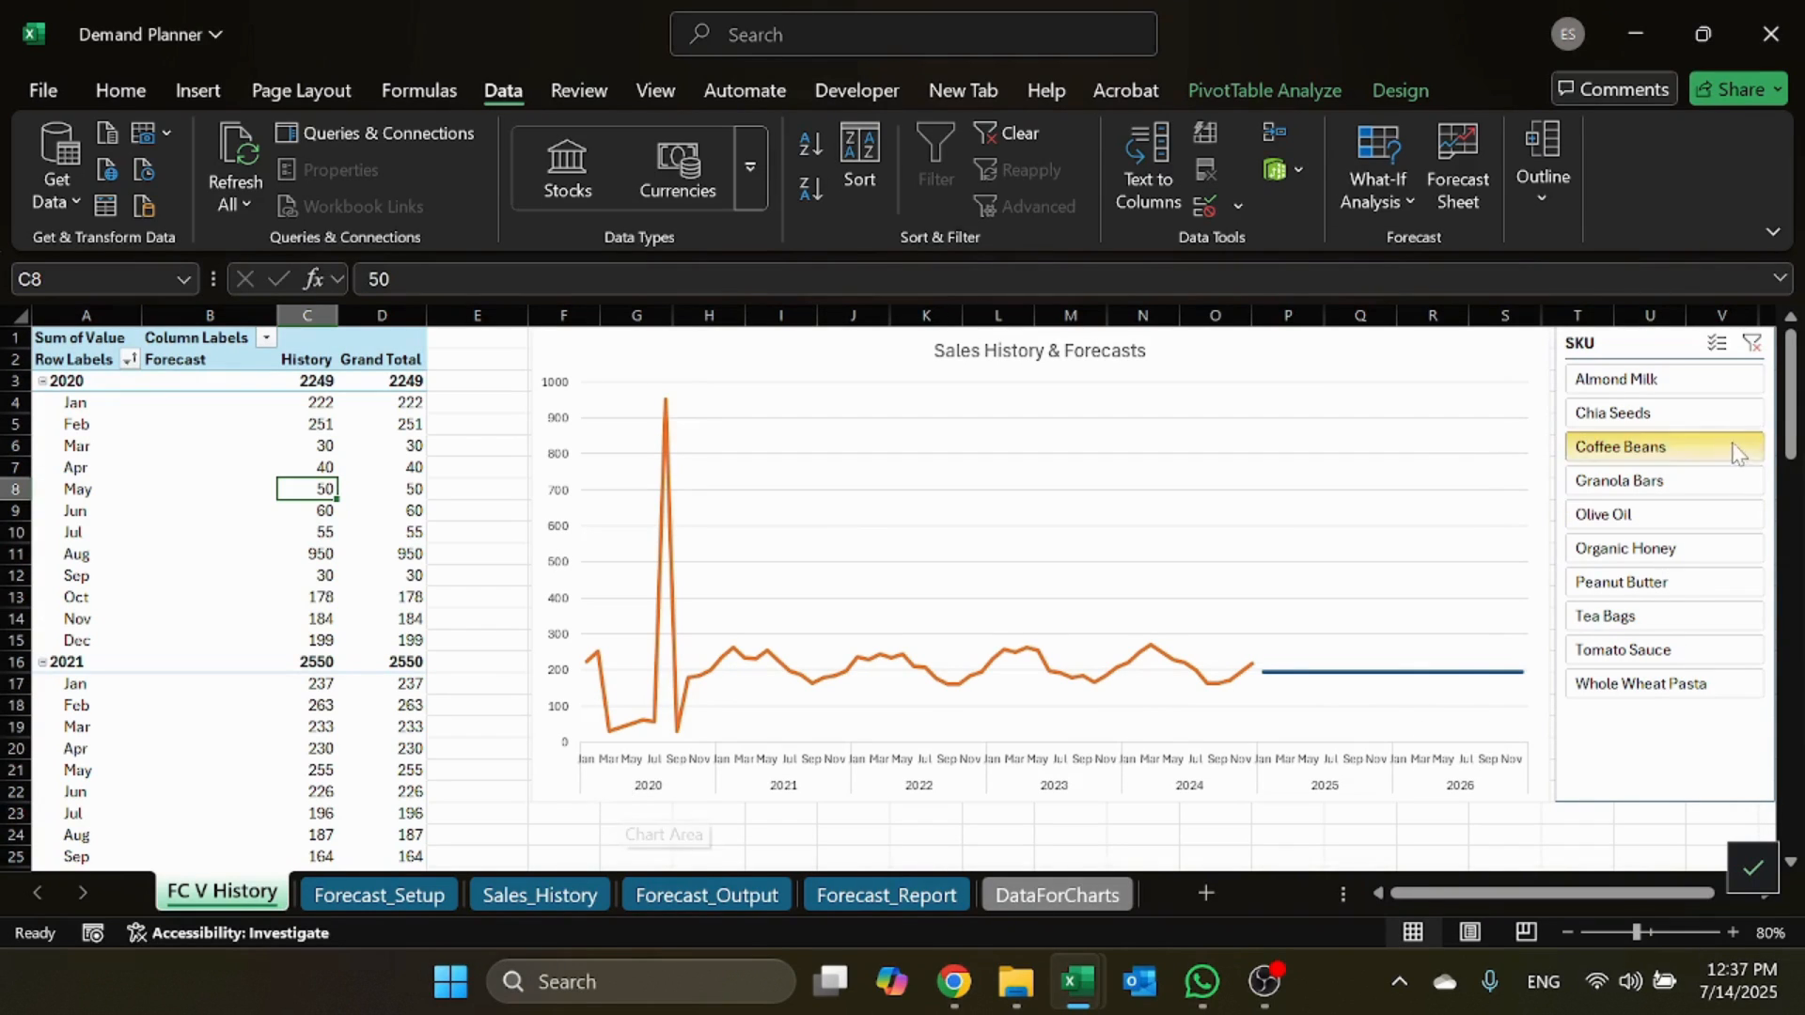
{"action": "left_click", "coordinate": [1752, 342]}
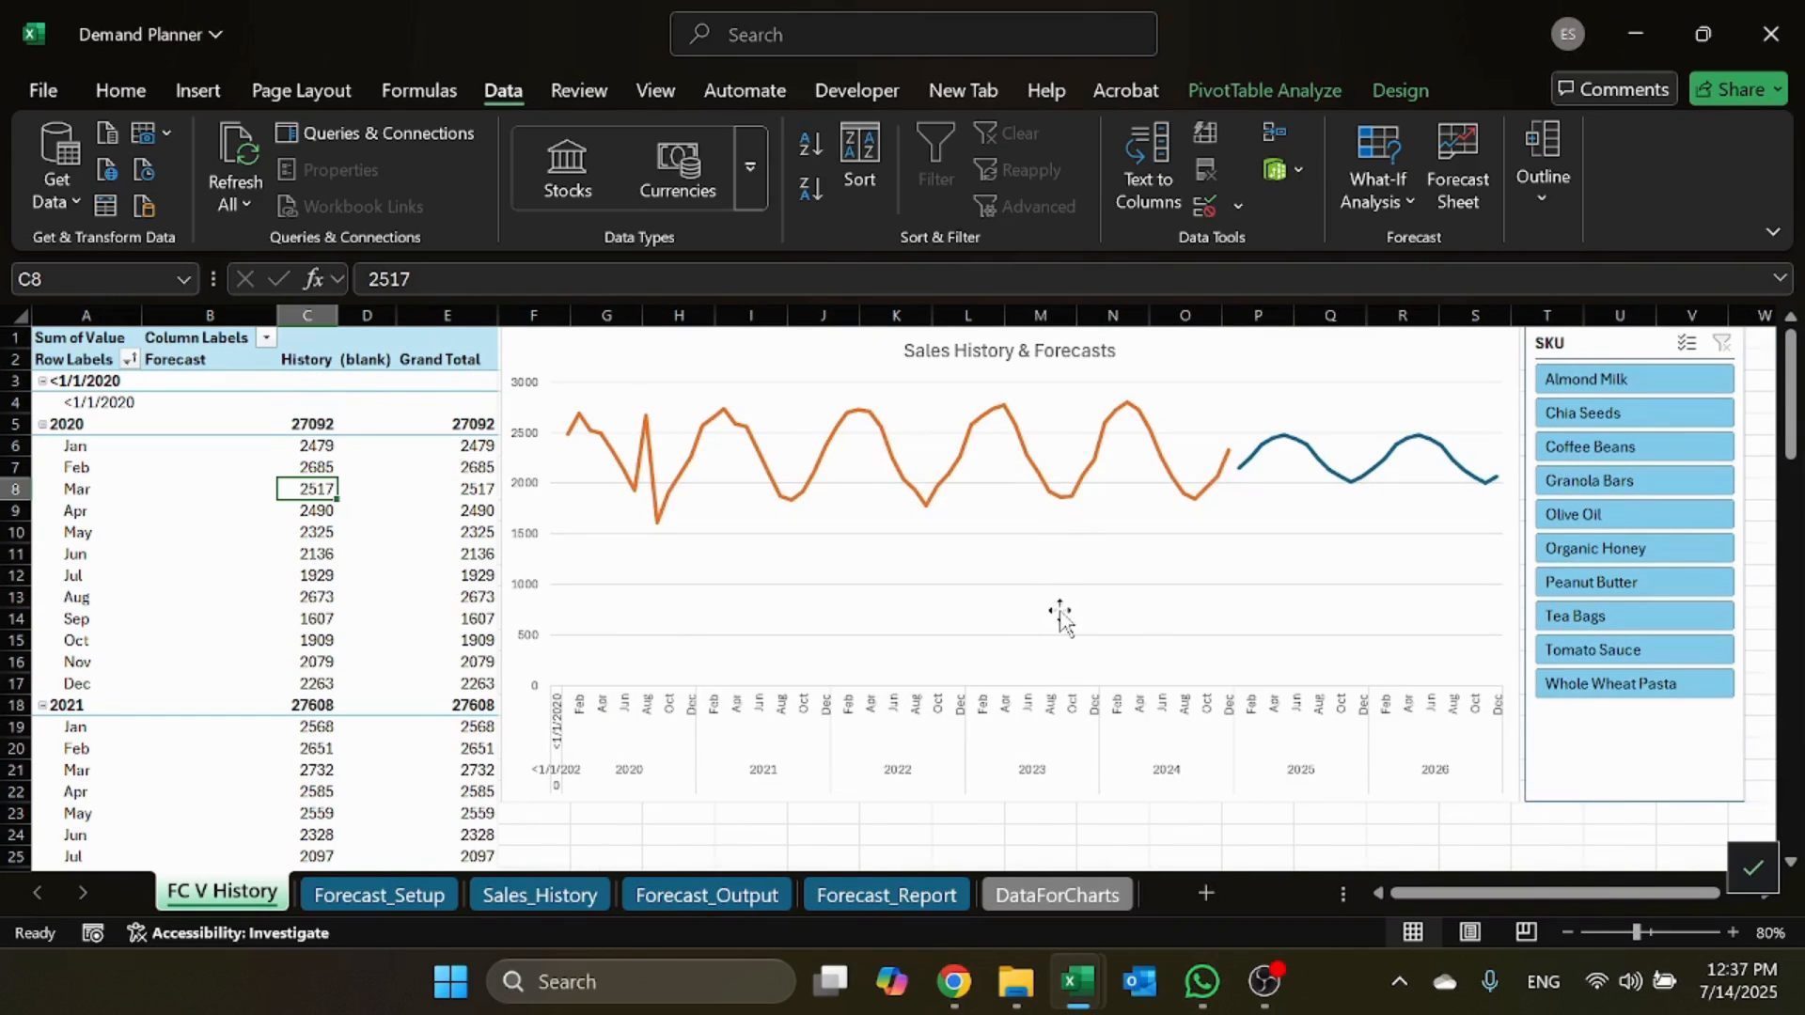